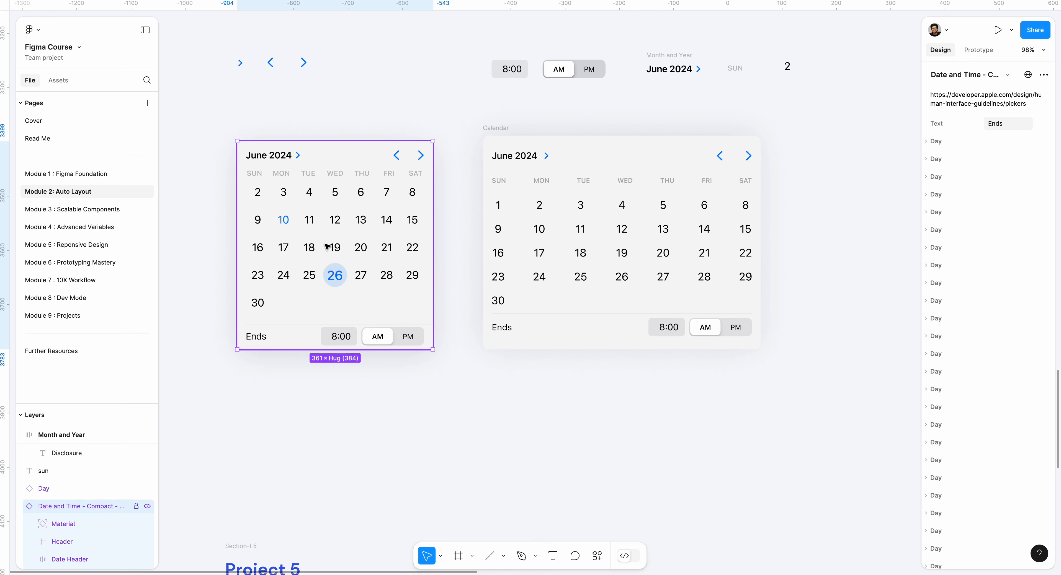
- Inspect the auto layout settings of the Calendar frame's first date row and its weekday header row
click(606, 230)
scroll(589, 234, right, 5)
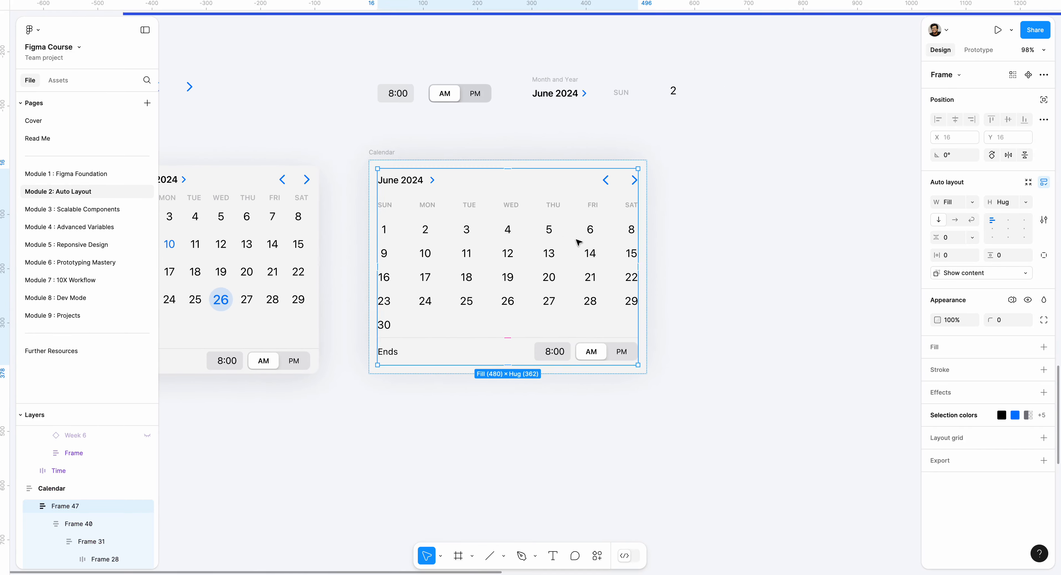
scroll(579, 242, right, 1)
double_click(536, 231)
double_click(536, 232)
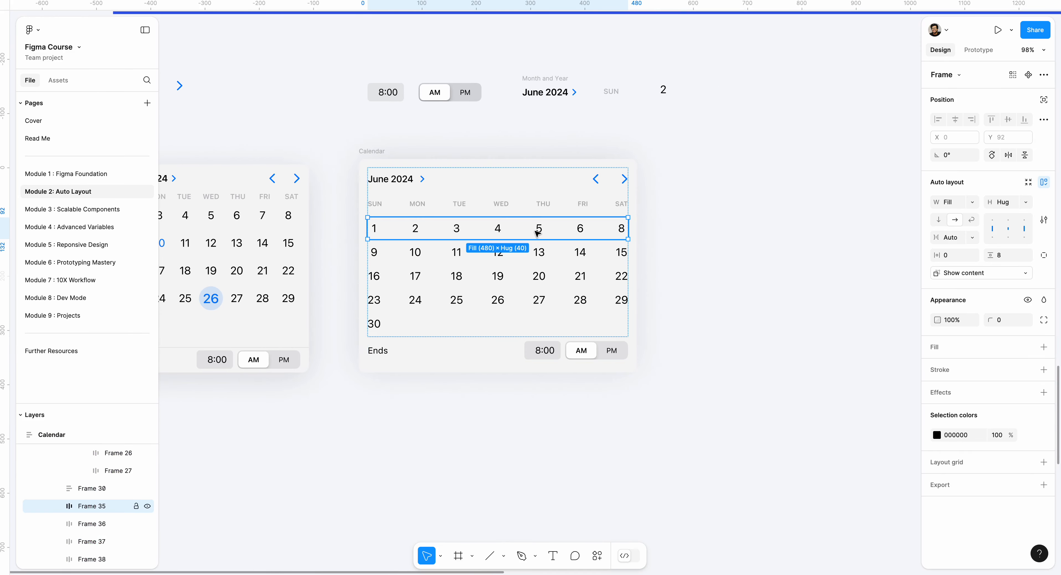
click(385, 212)
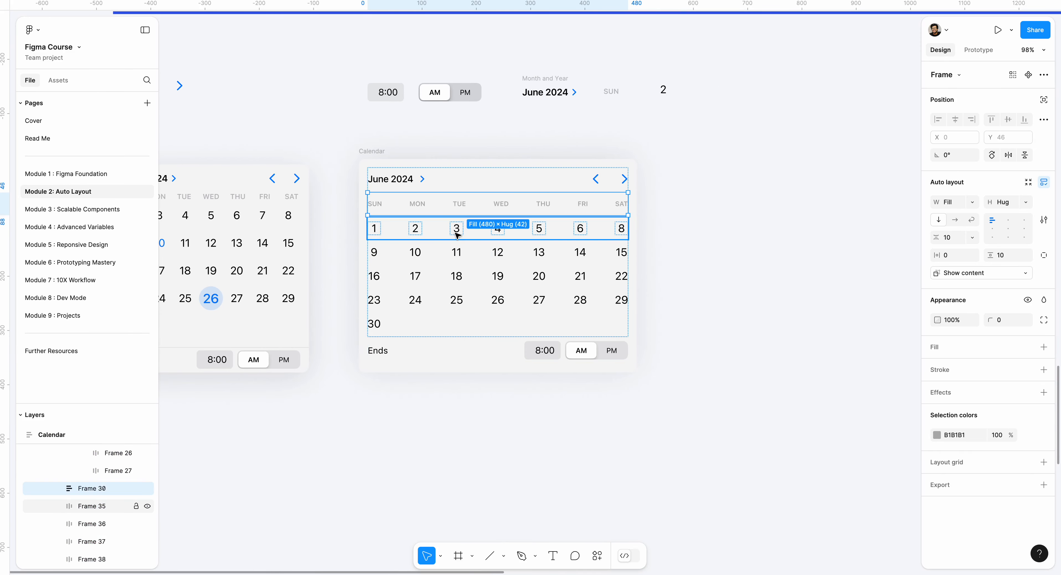
click(705, 214)
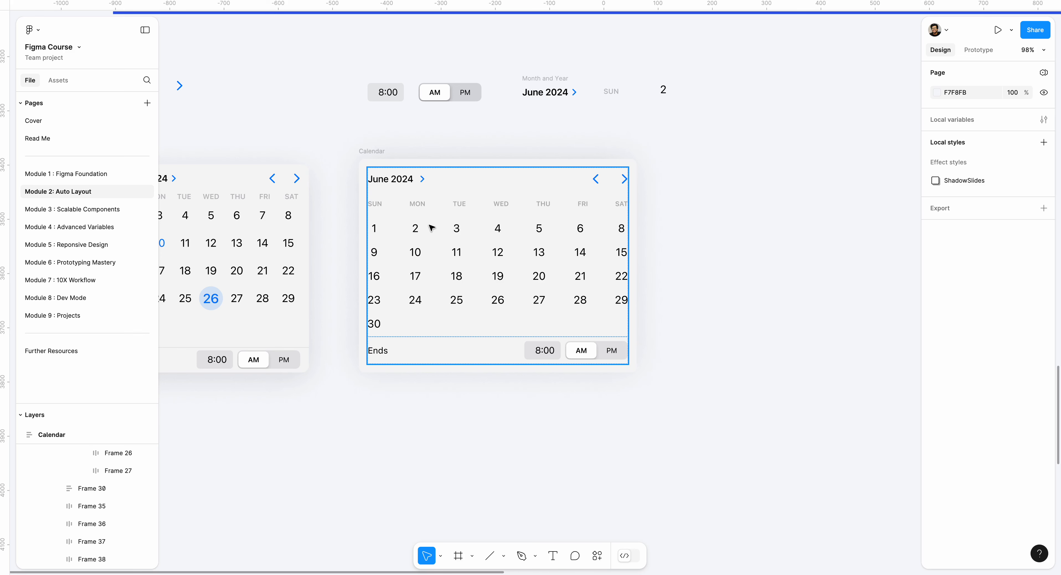
- Duplicate the standalone SUN label and place the copy on the empty canvas beside the Calendar frame
click(617, 97)
key(super+d)
drag(612, 93, 744, 179)
click(543, 217)
double_click(544, 219)
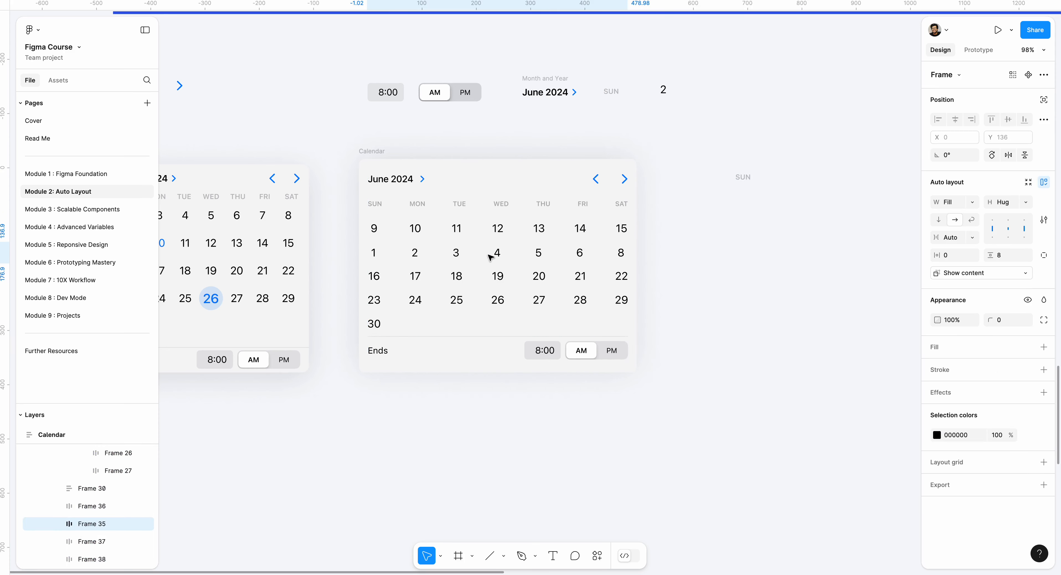
click(742, 178)
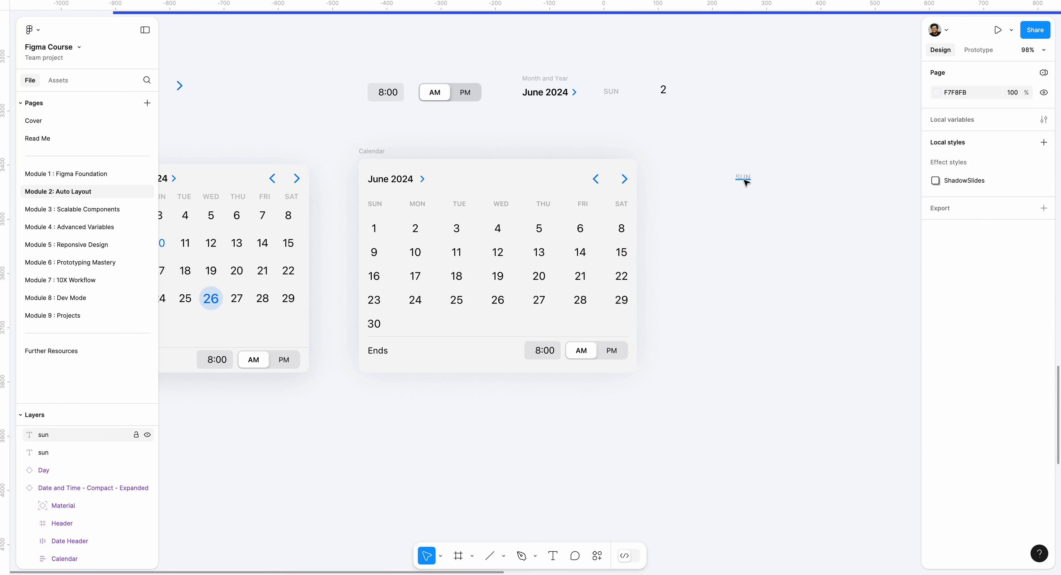
- Copy the standalone Day component showing 2 beneath the SUN copy and wrap both in a vertical auto layout frame
click(376, 231)
click(667, 93)
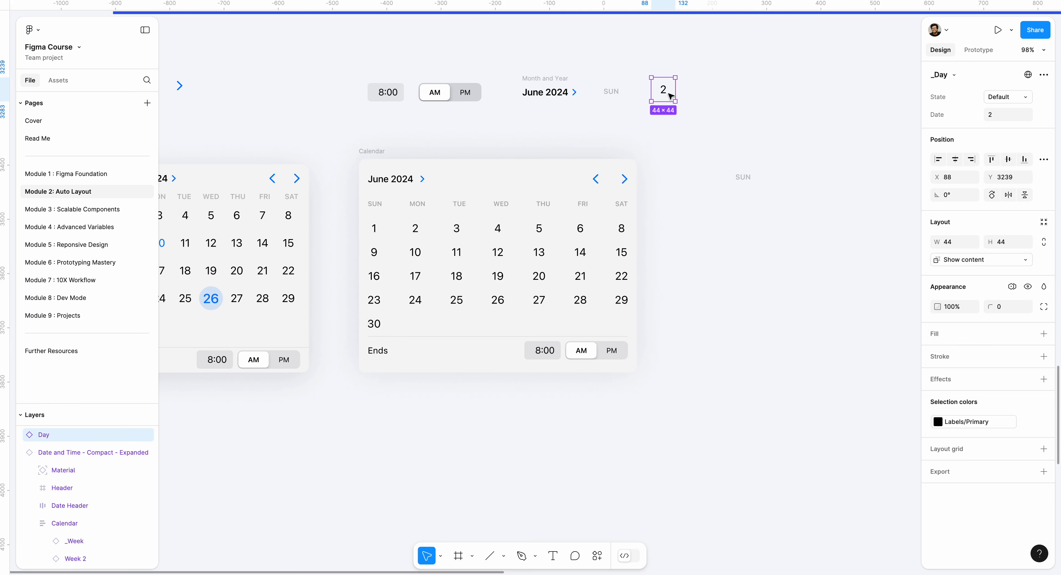
drag(670, 96, 756, 208)
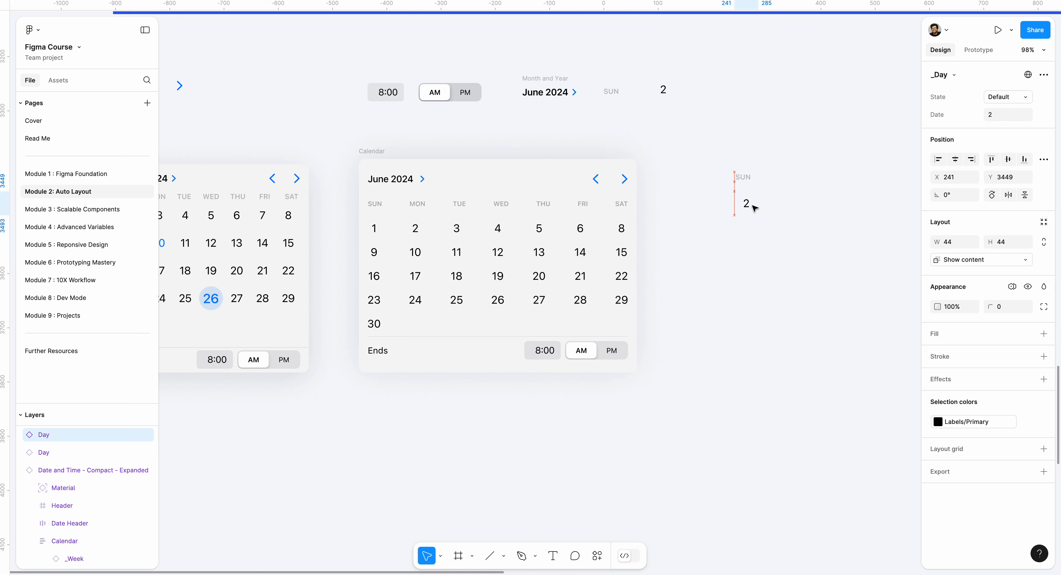
click(783, 188)
drag(729, 166, 774, 227)
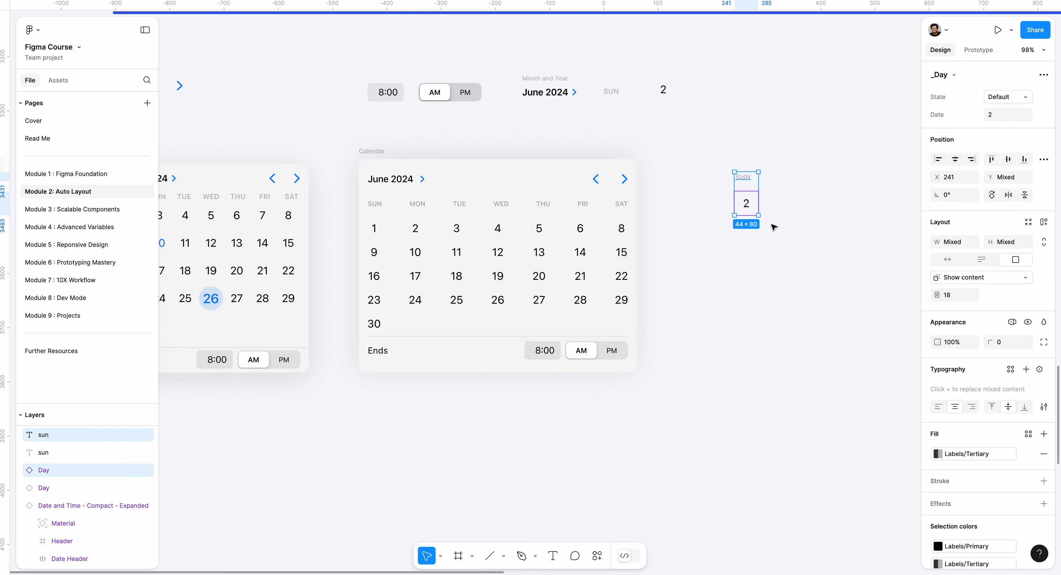
key(shift+a)
- Duplicate the Day component inside the new frame until the column holds five day cells under SUN
click(757, 203)
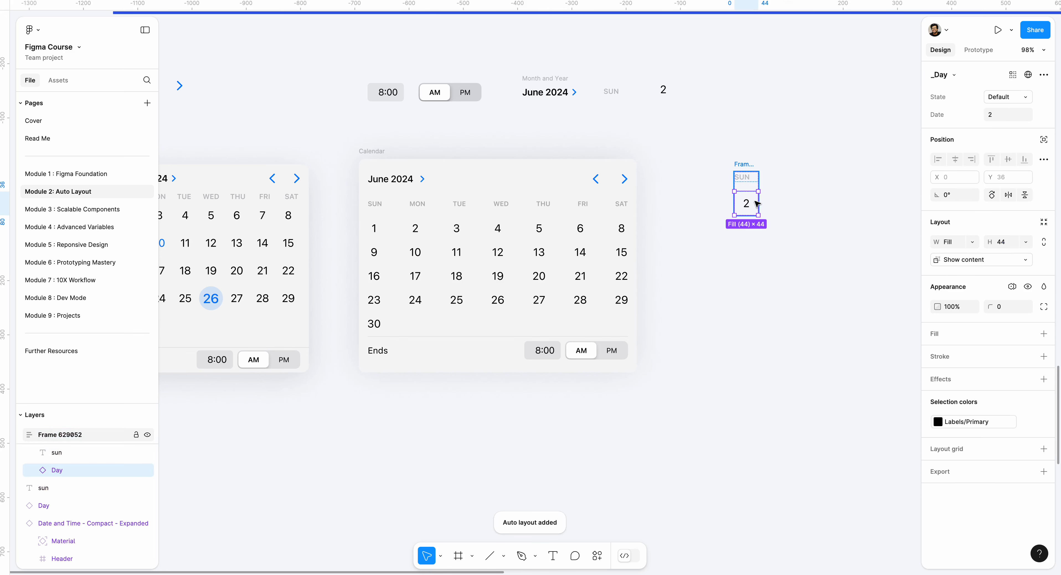
key(ctrl+d)
key(ctrl+d)
key(ctrl+d)
key(ctrl+d)
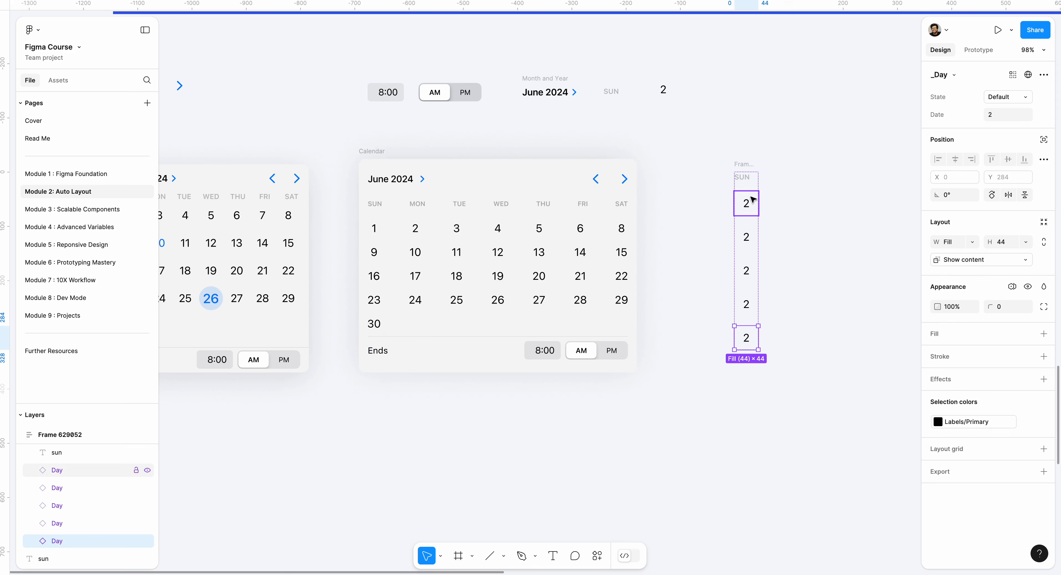
click(746, 203)
click(746, 237)
click(746, 270)
click(746, 307)
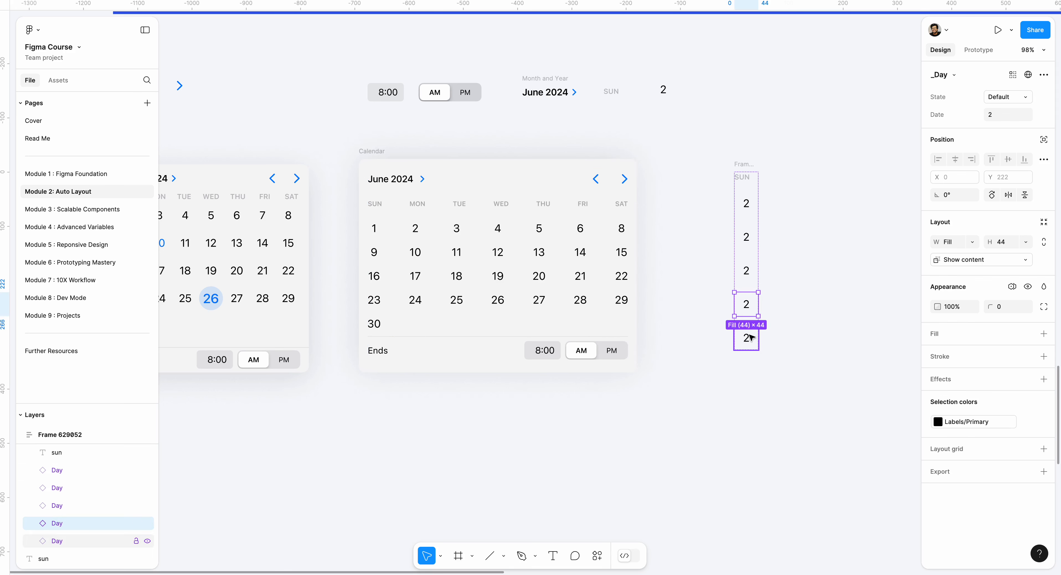
click(747, 338)
- Try setting the width of the SUN label in the new column to Fill container
click(755, 178)
click(755, 178)
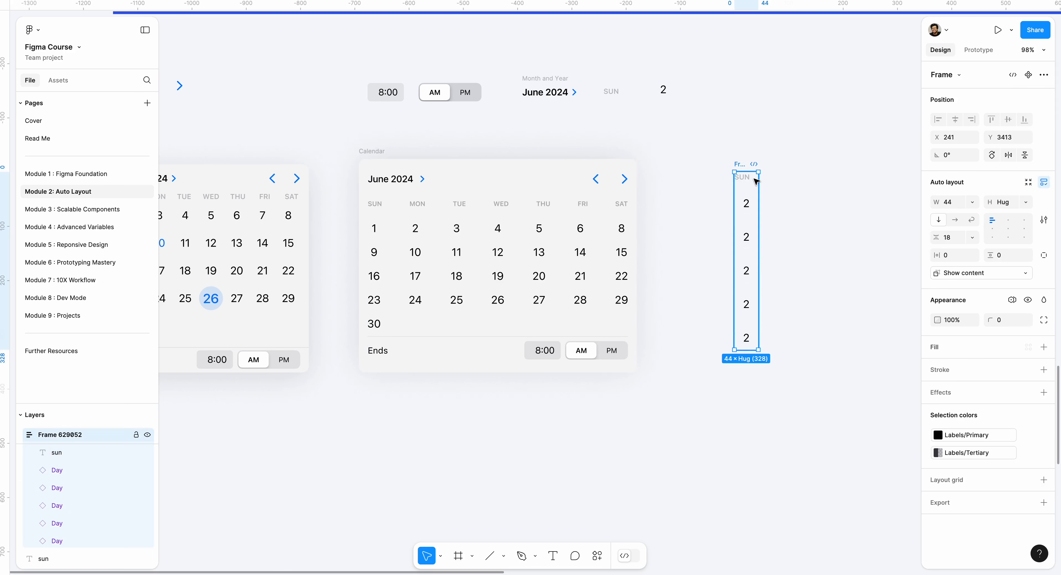
double_click(750, 179)
click(785, 180)
scroll(782, 180, up, 6)
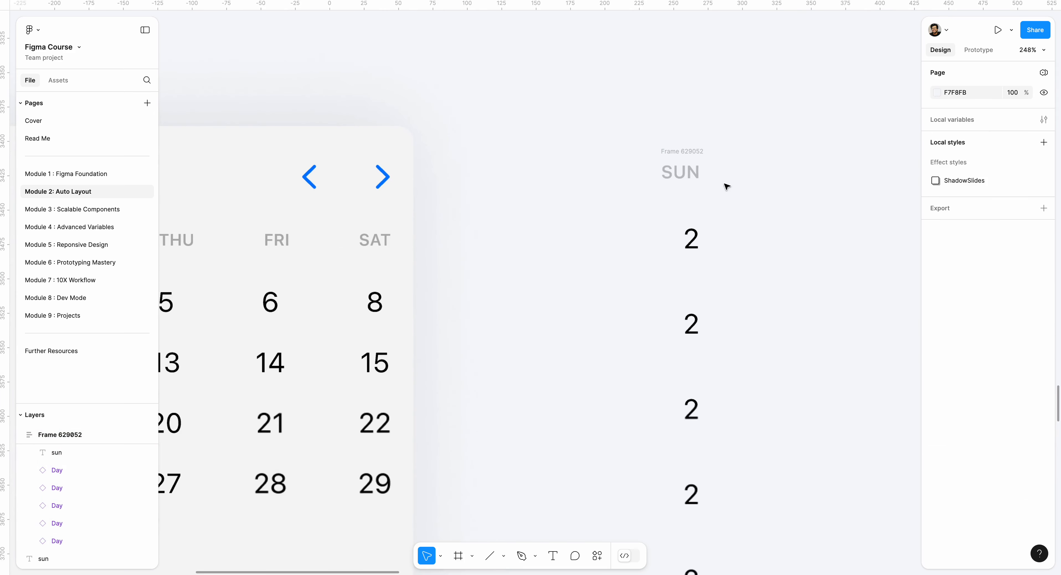
double_click(700, 179)
double_click(701, 183)
click(713, 178)
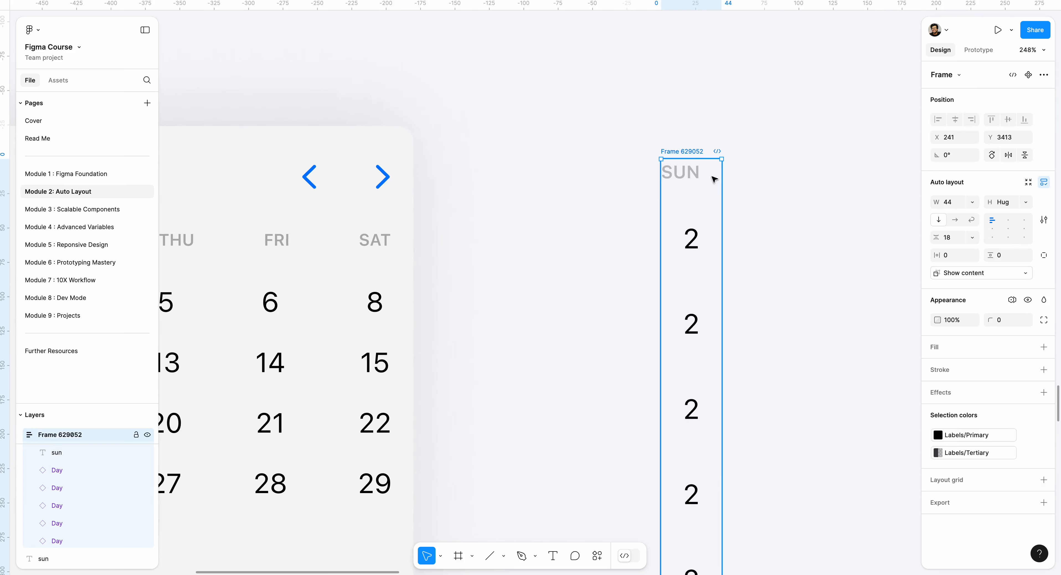
double_click(680, 173)
key(Escape)
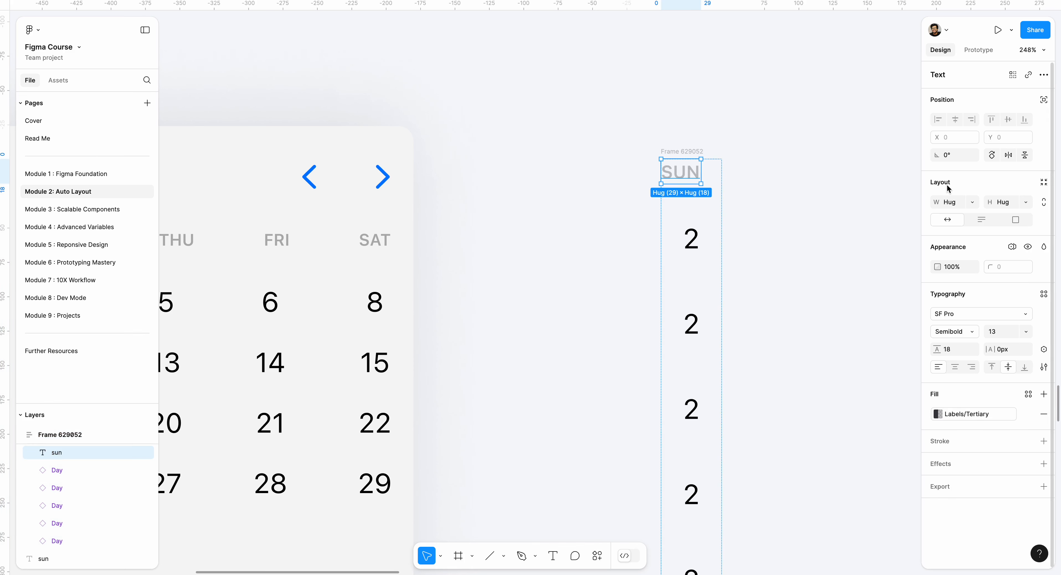
click(970, 202)
click(968, 216)
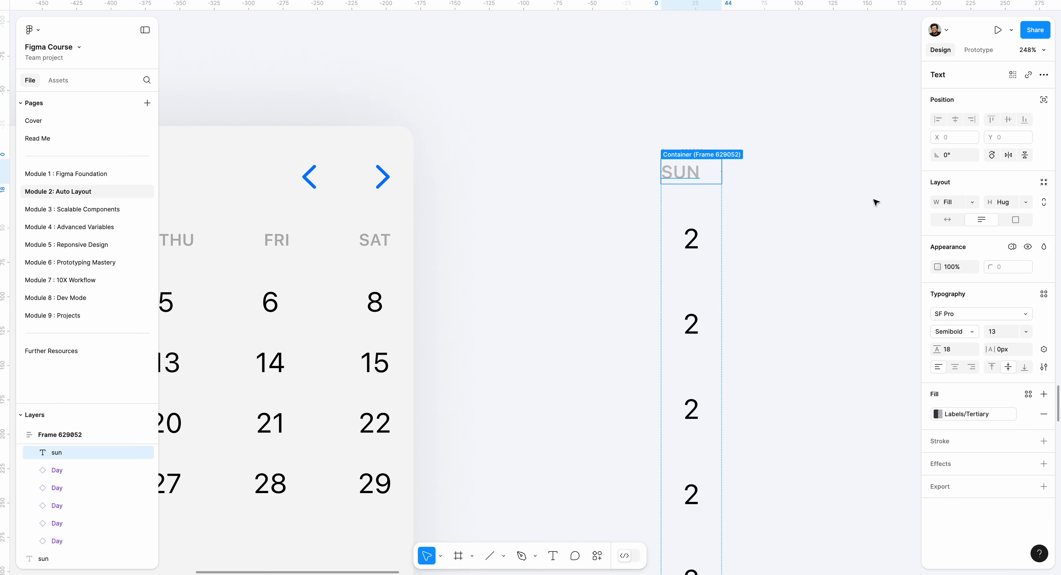
- Switch the SUN label's resizing to auto width and auto height, and return its width to Fill container
click(948, 220)
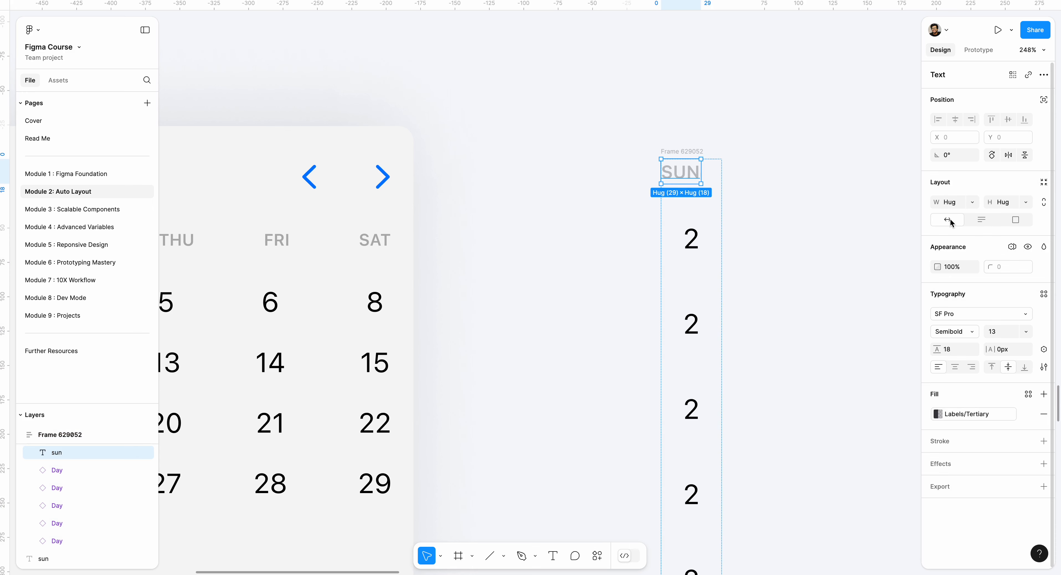
click(980, 220)
click(854, 214)
double_click(688, 178)
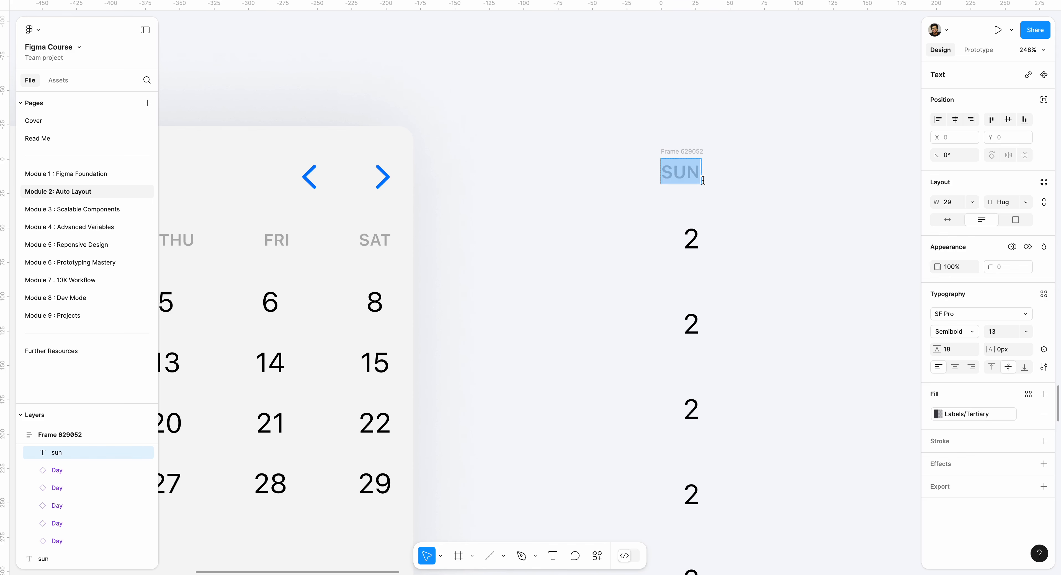
key(Escape)
click(970, 204)
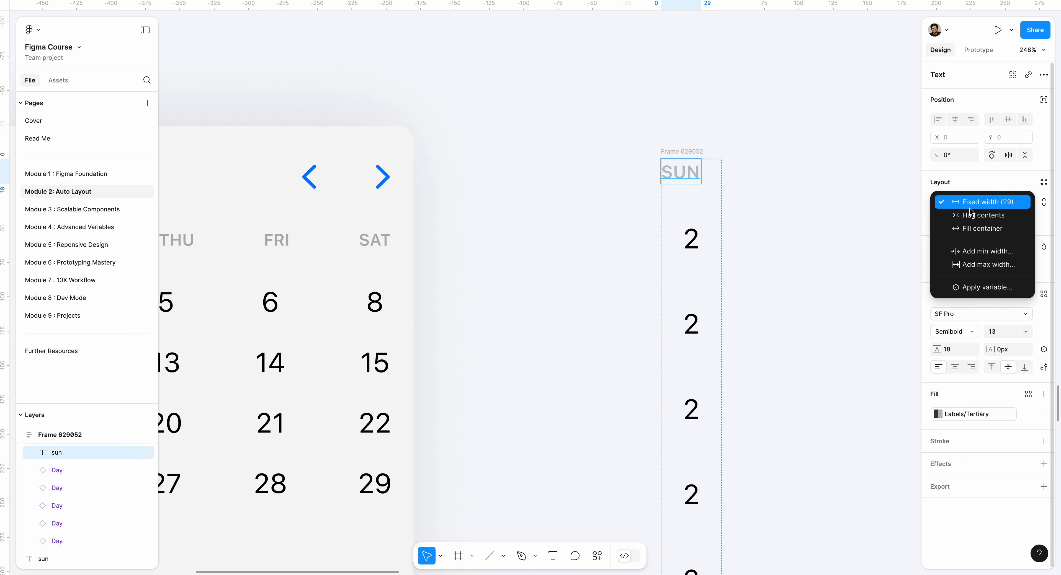
click(971, 226)
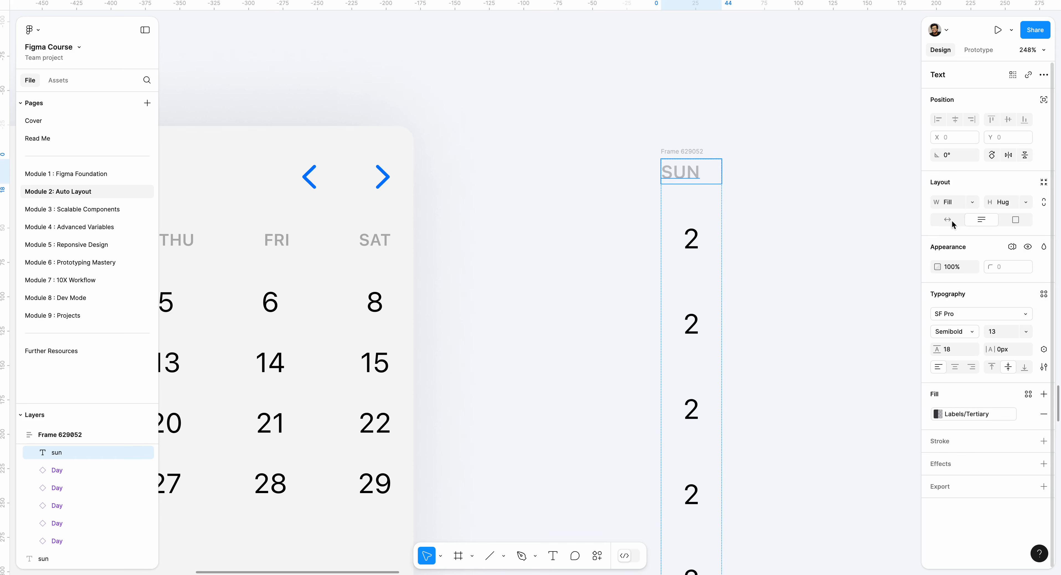
- Set the day column frame's auto layout alignment to center
click(856, 214)
super+click(706, 179)
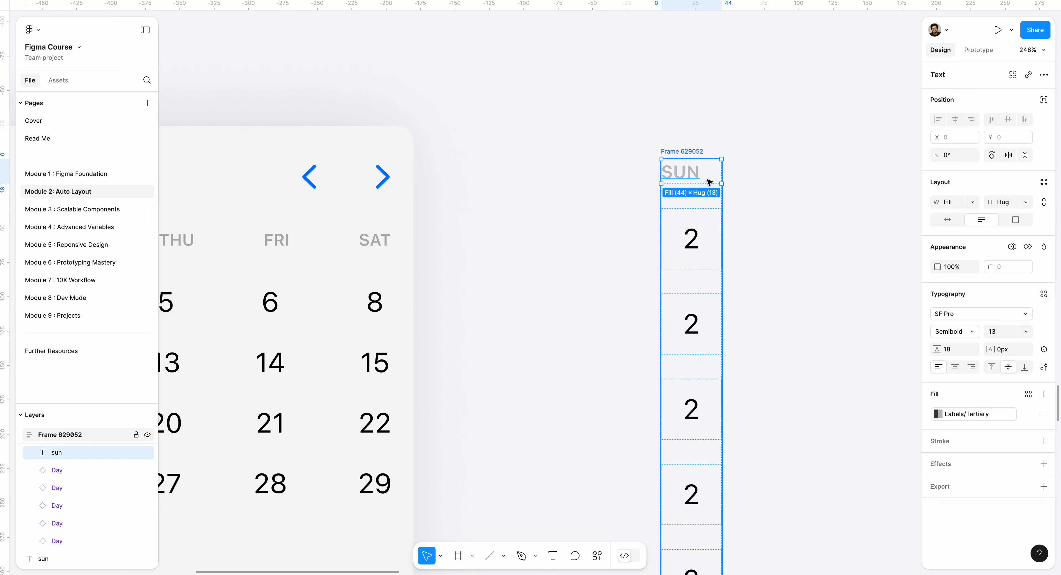
key(shift+Return)
click(703, 180)
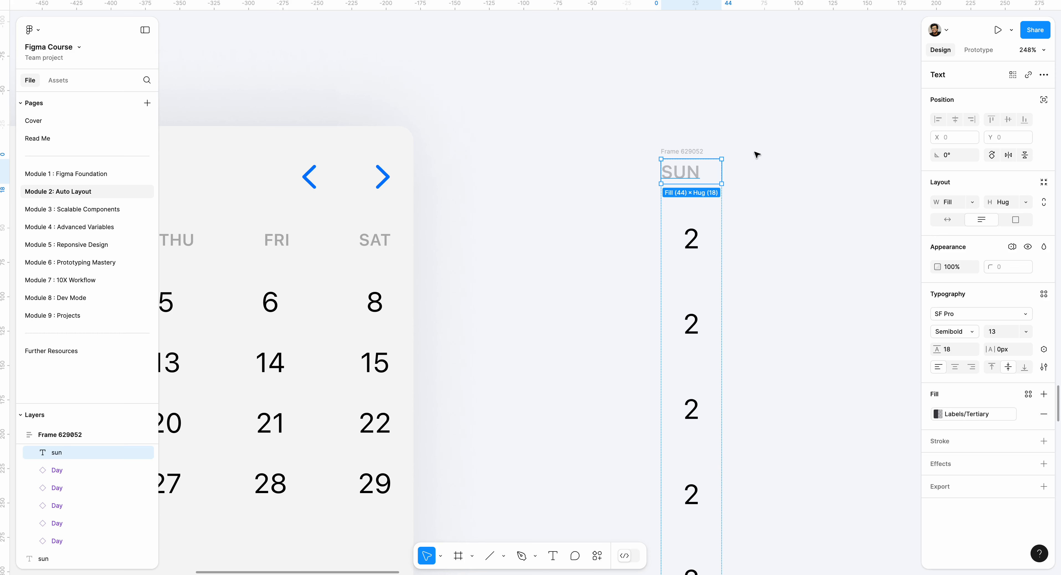
key(shift+Return)
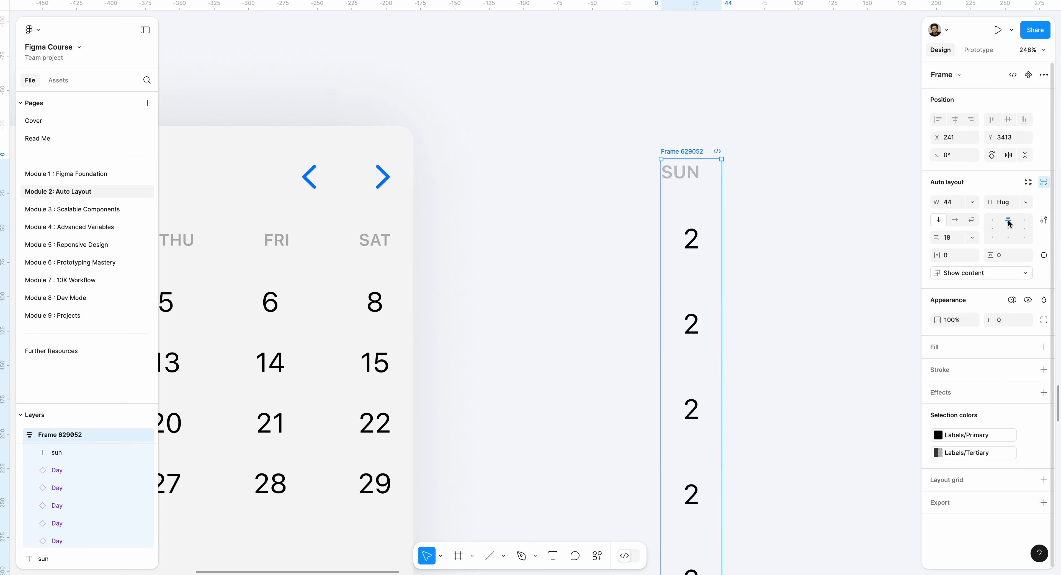
click(1009, 230)
click(757, 204)
- Check the column's label, day cell and frame sizing, and set the SUN label's resizing to auto width
click(706, 178)
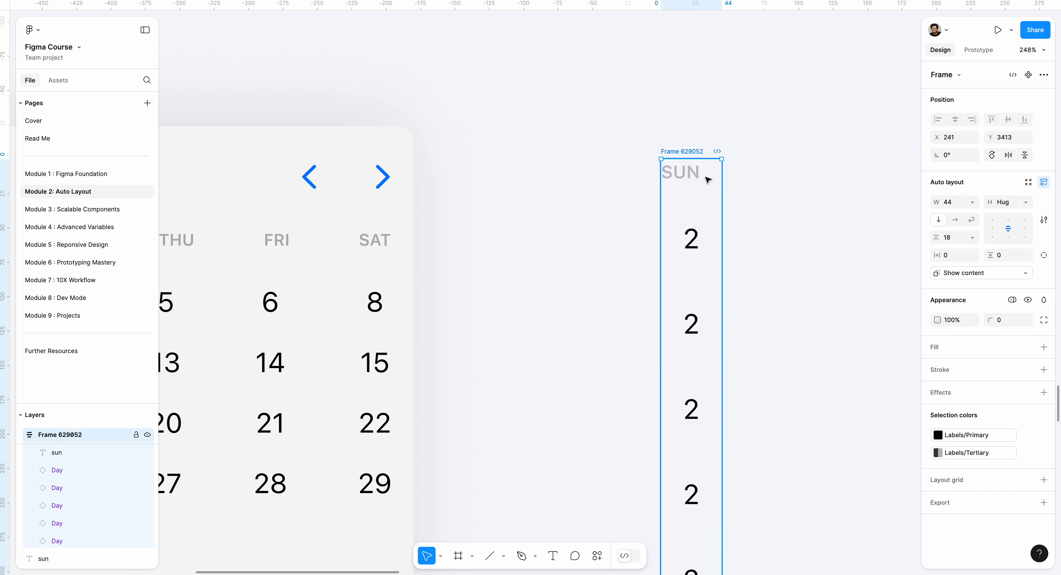
click(705, 180)
click(696, 219)
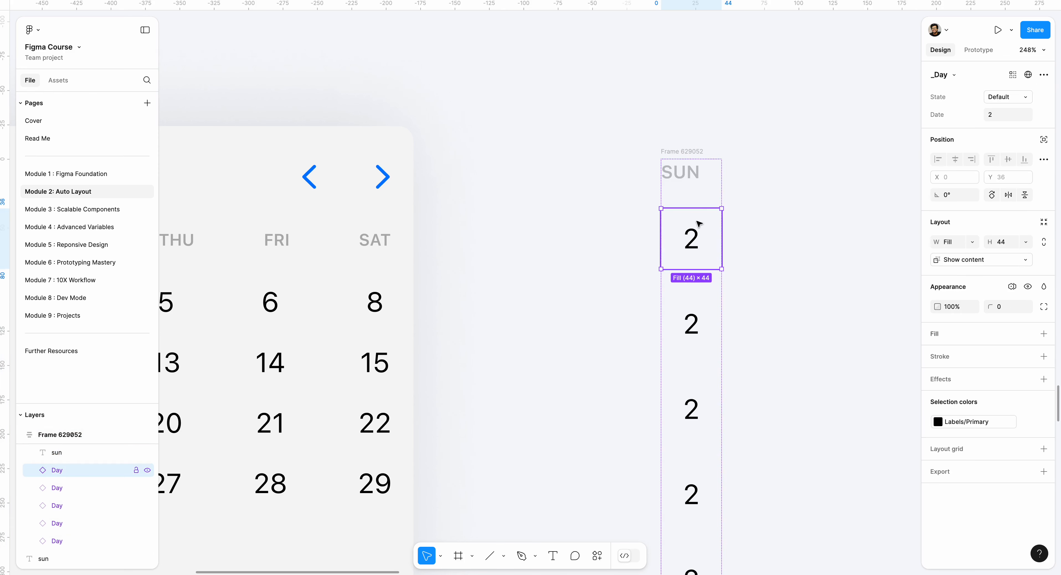
click(791, 155)
click(709, 150)
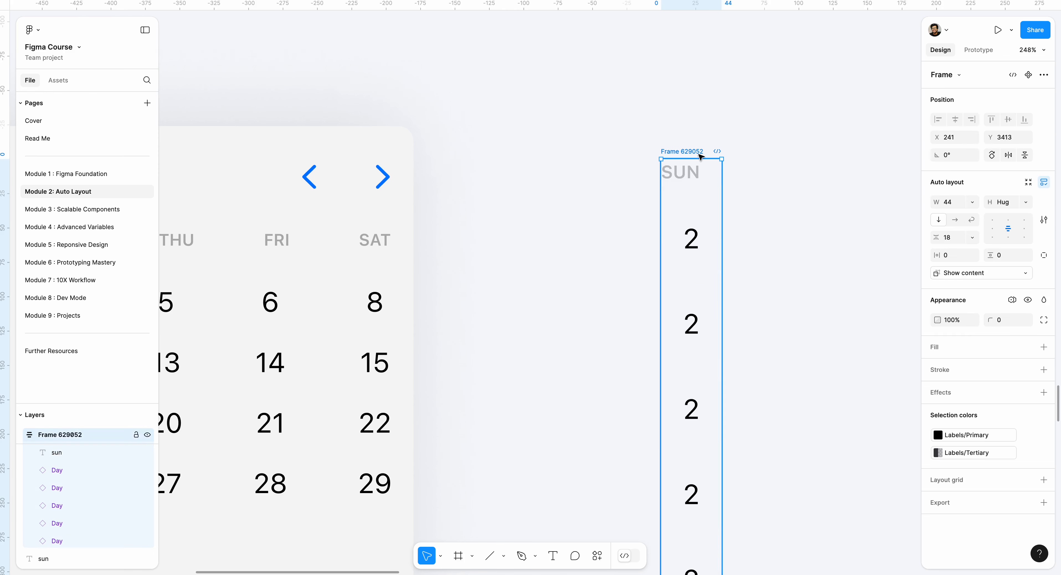
click(686, 172)
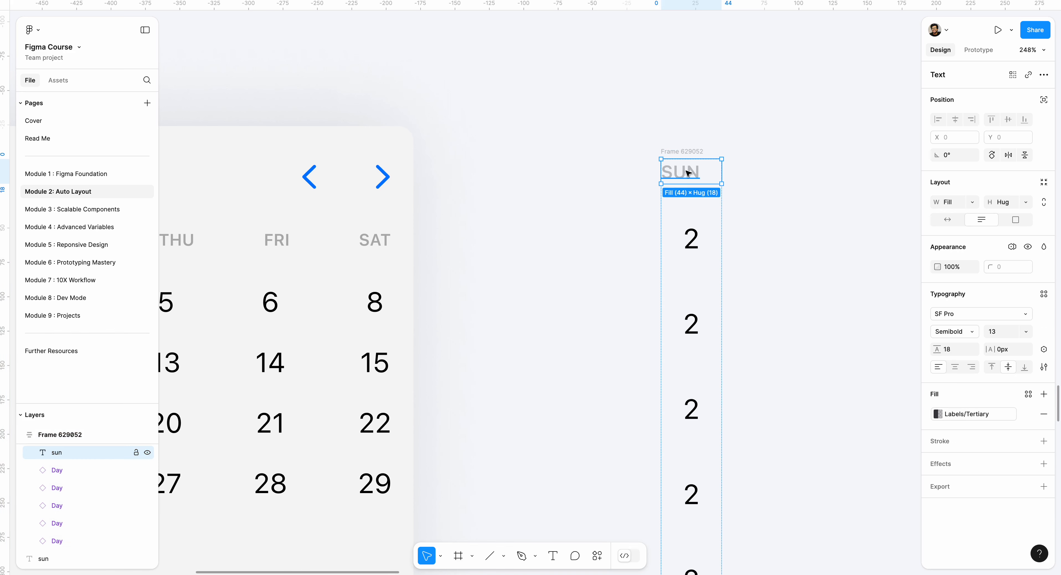
click(948, 220)
click(754, 184)
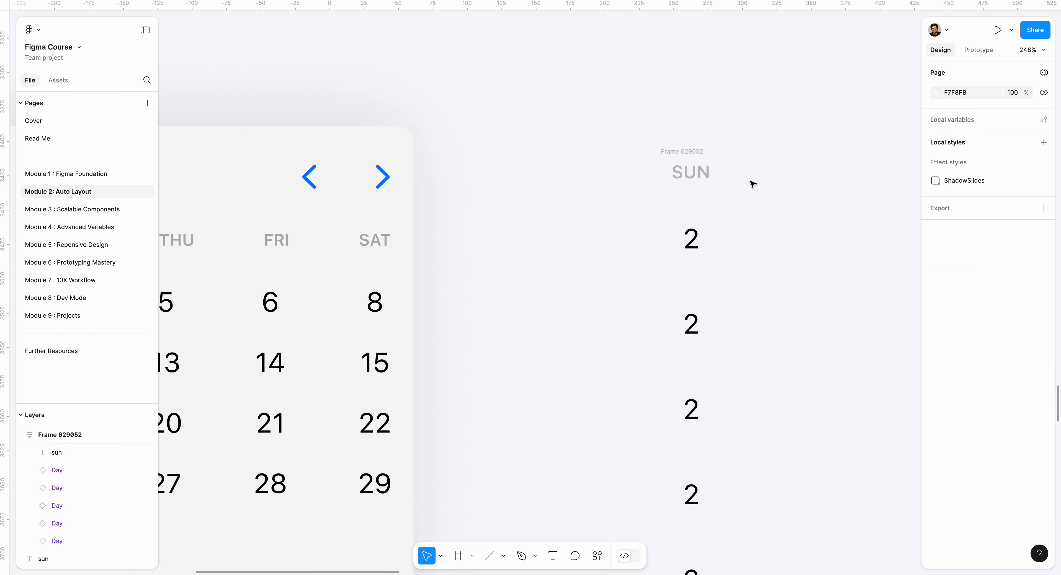
- Try Fill container width on the SUN label again, and restore its auto width
click(690, 169)
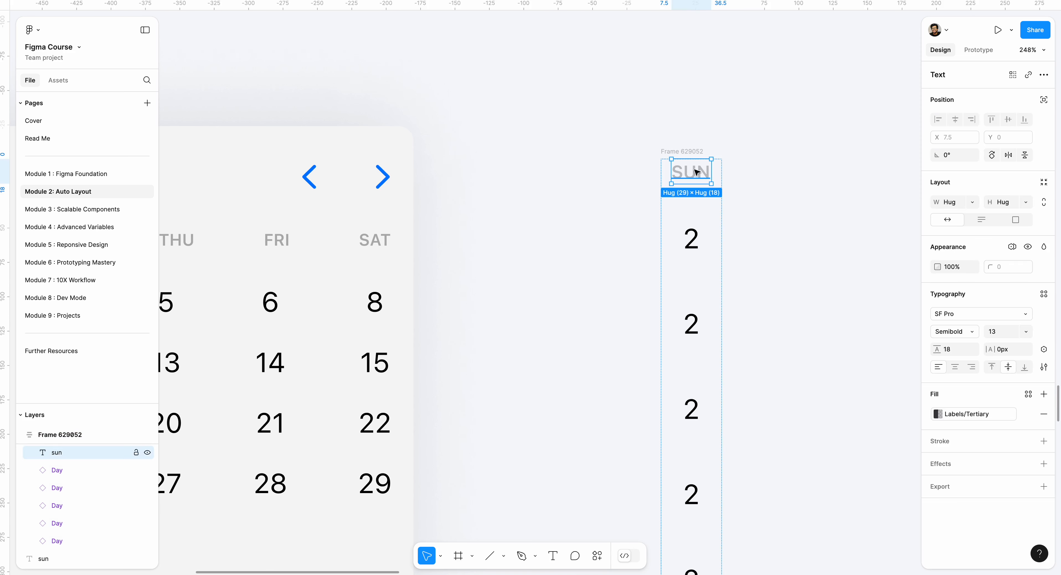
click(971, 202)
click(972, 210)
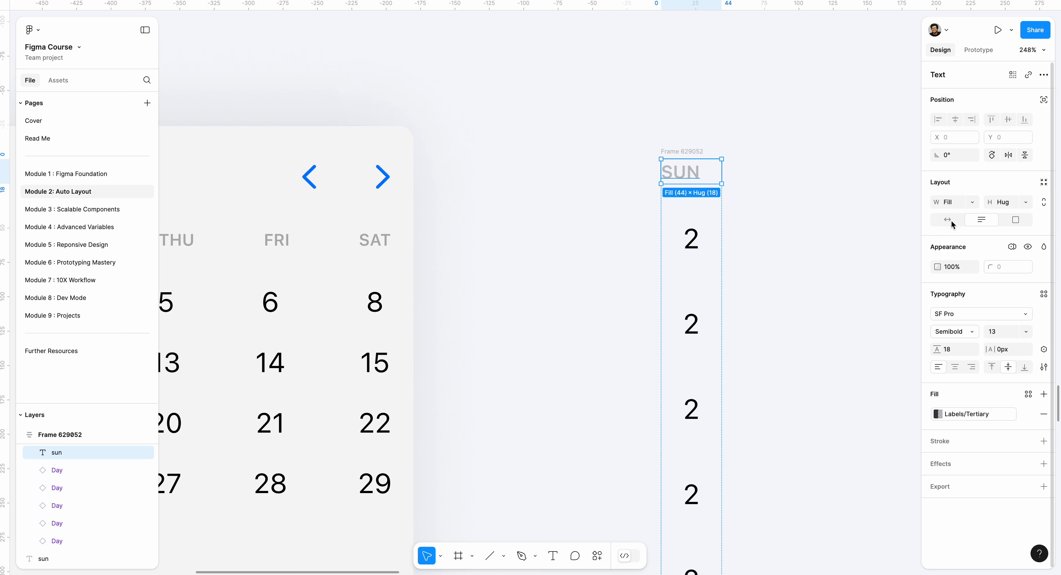
click(819, 190)
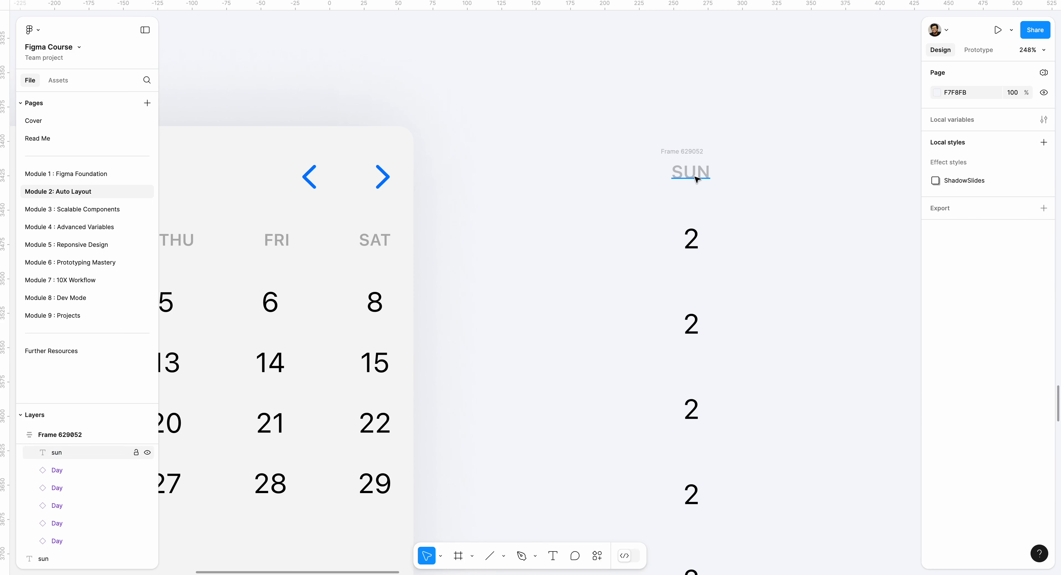
- Reduce the vertical gap between items in the day column frame to 13
click(680, 151)
scroll(659, 149, down, 5)
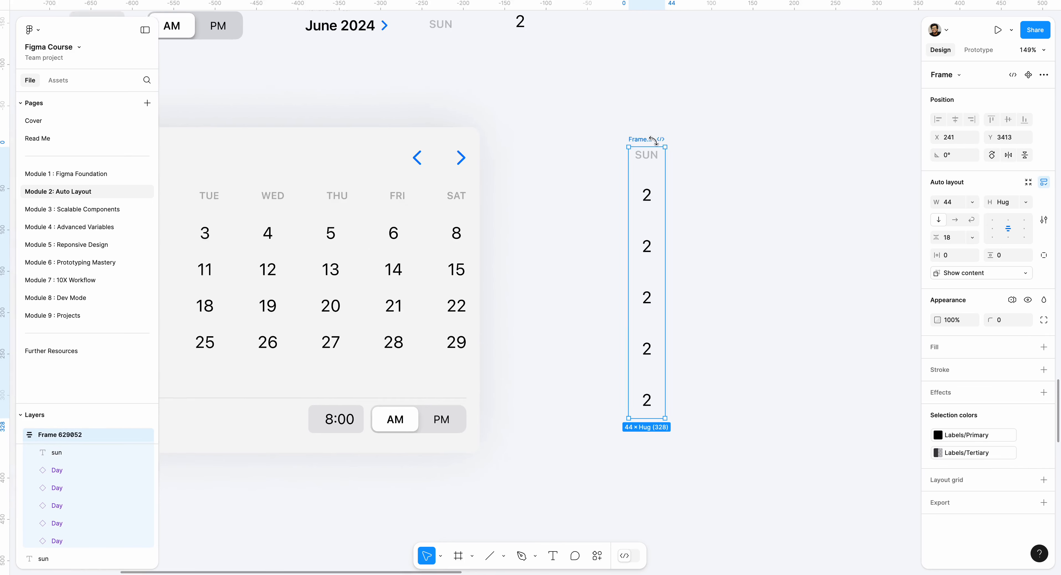
scroll(655, 140, right, 3)
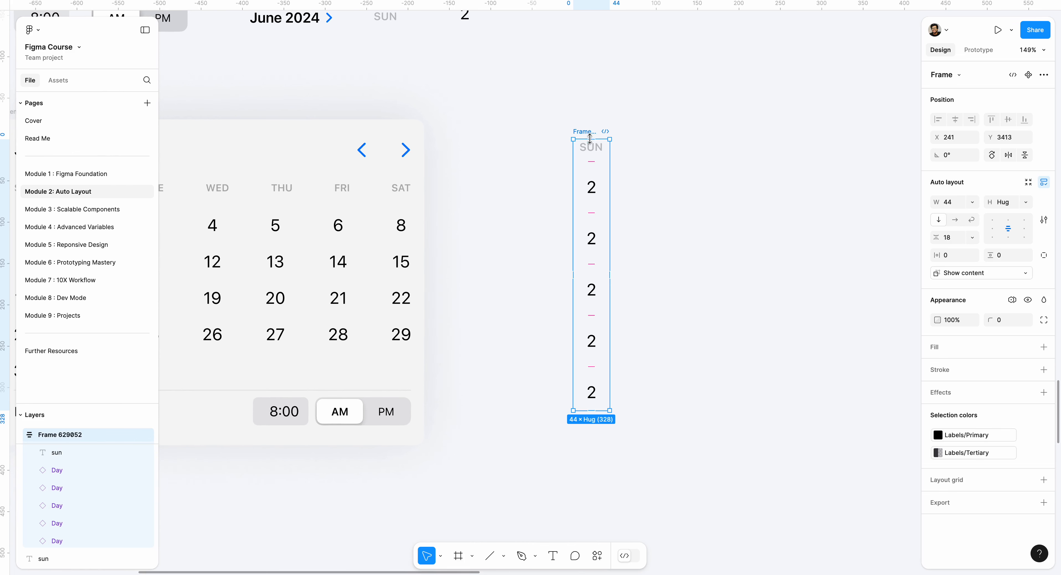
drag(596, 213, 595, 208)
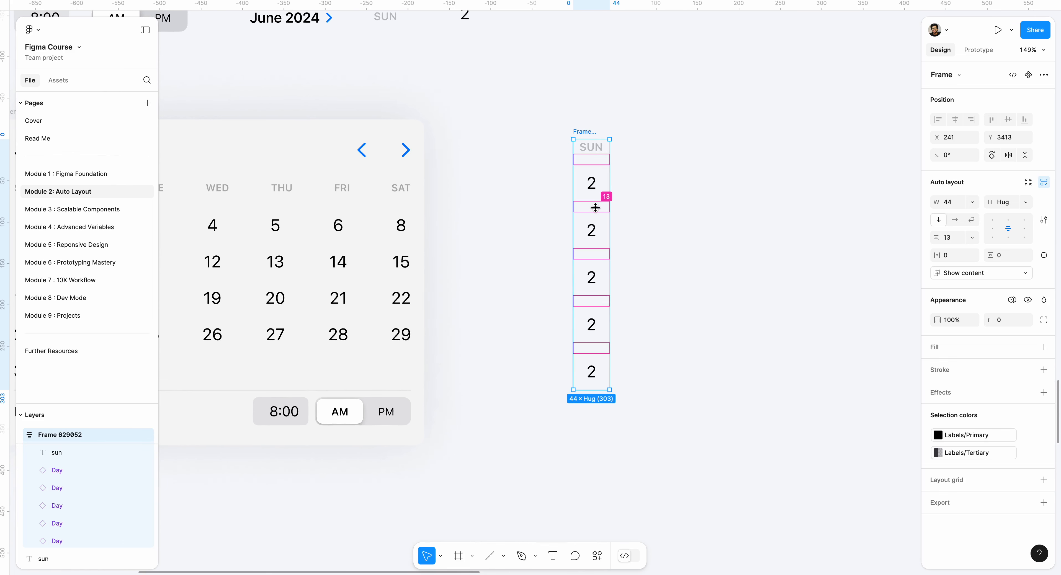
- Set the vertical gap between items in the SUN column frame to 8
click(595, 207)
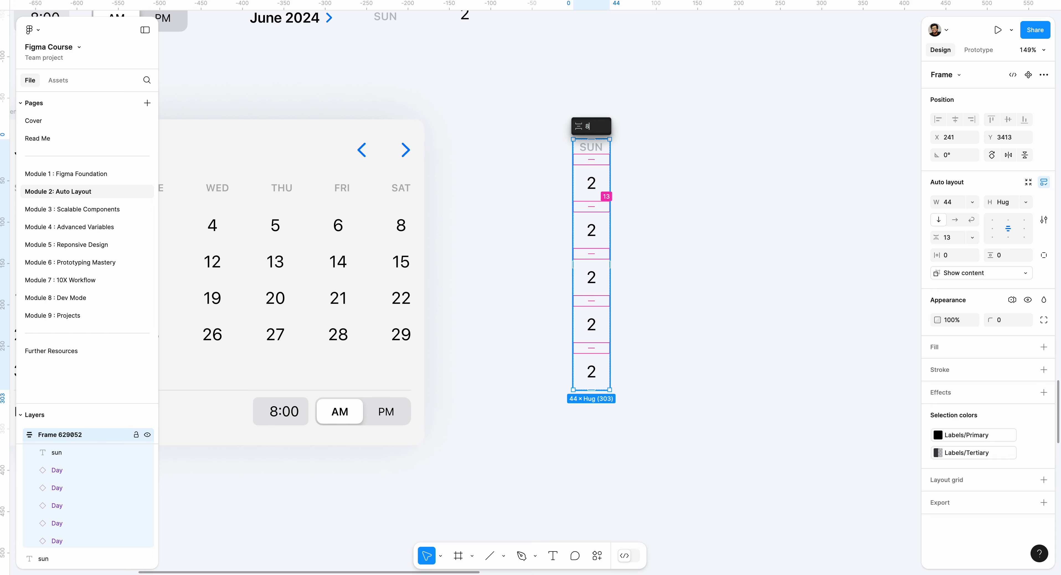
key(Return)
click(621, 99)
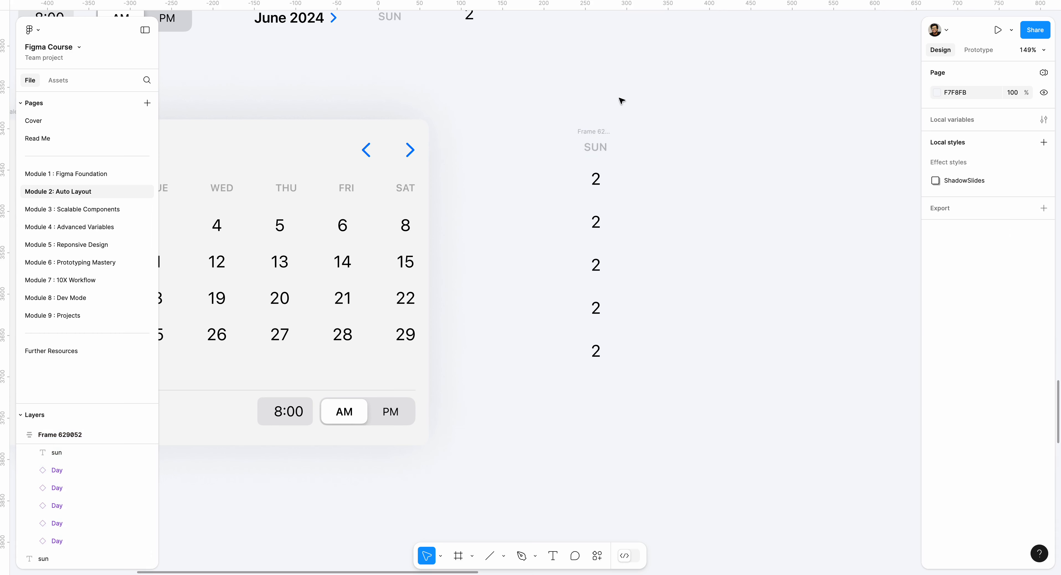
- Duplicate the SUN column frame six times in a row beside the original to make seven day columns
click(602, 136)
drag(602, 136, 655, 132)
key(ctrl+d)
key(ctrl+d)
key(ctrl+d)
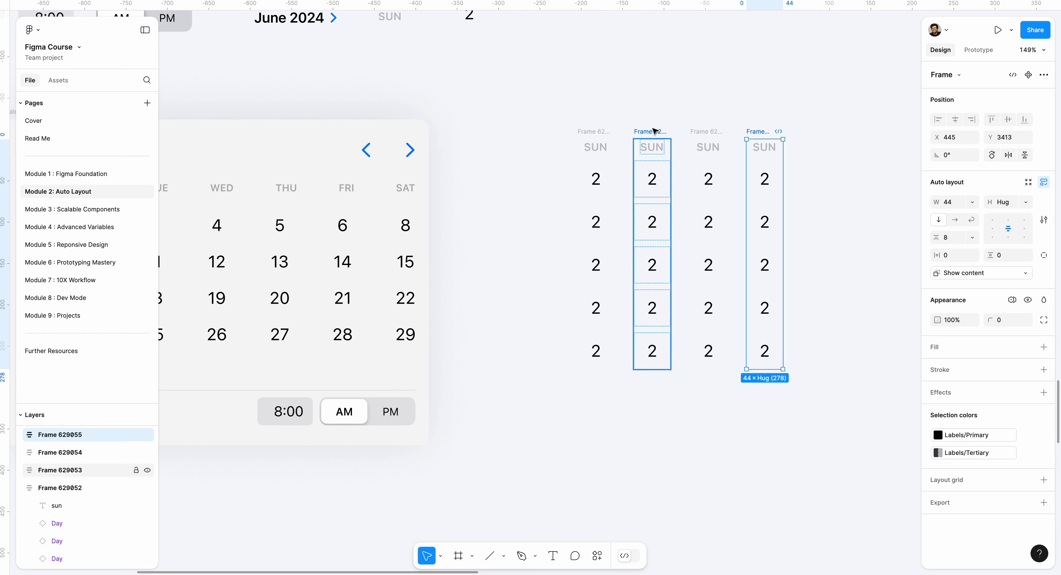
click(576, 117)
scroll(577, 116, right, 3)
scroll(577, 116, up, 1)
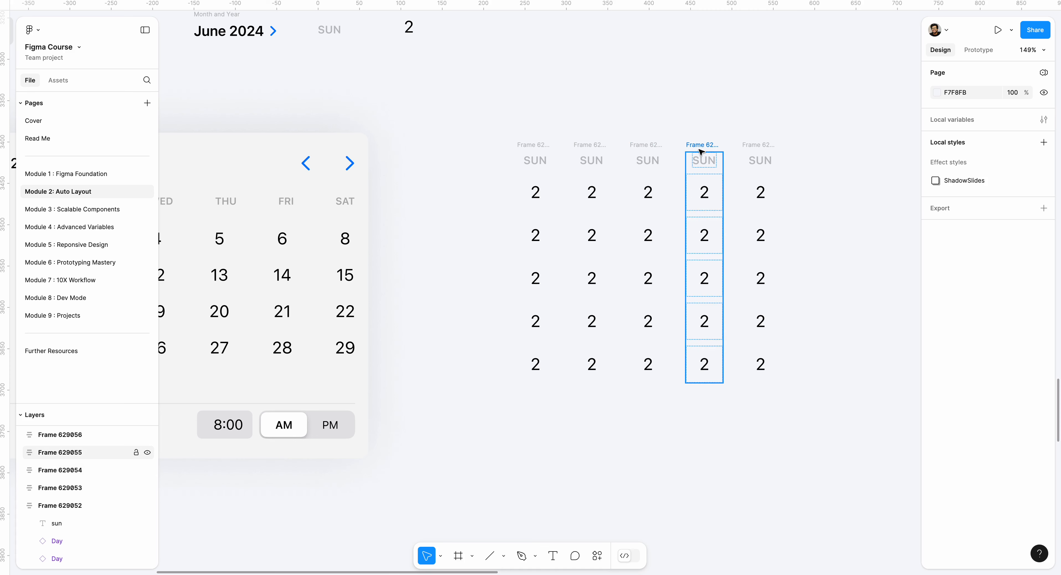
click(752, 152)
key(ctrl+d)
key(ctrl+d)
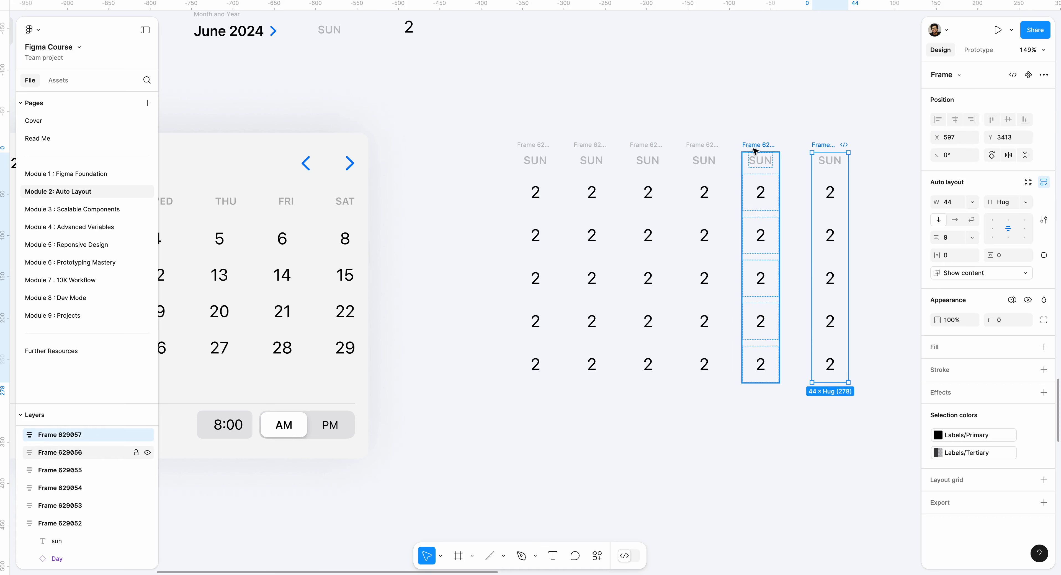
- Wrap all seven day columns in one horizontal auto layout frame
scroll(582, 111, right, 3)
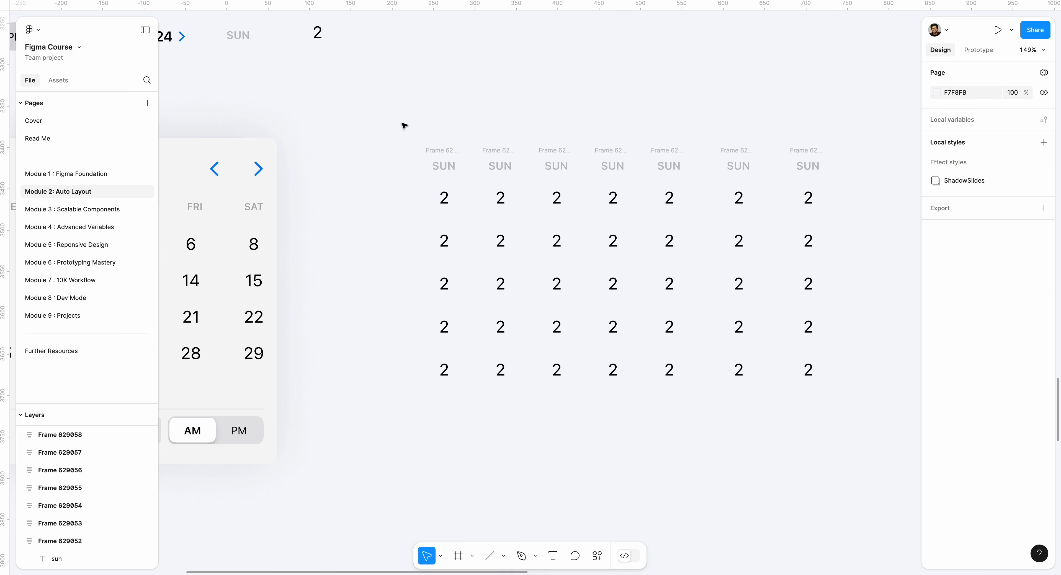
drag(402, 123, 867, 418)
key(shift+a)
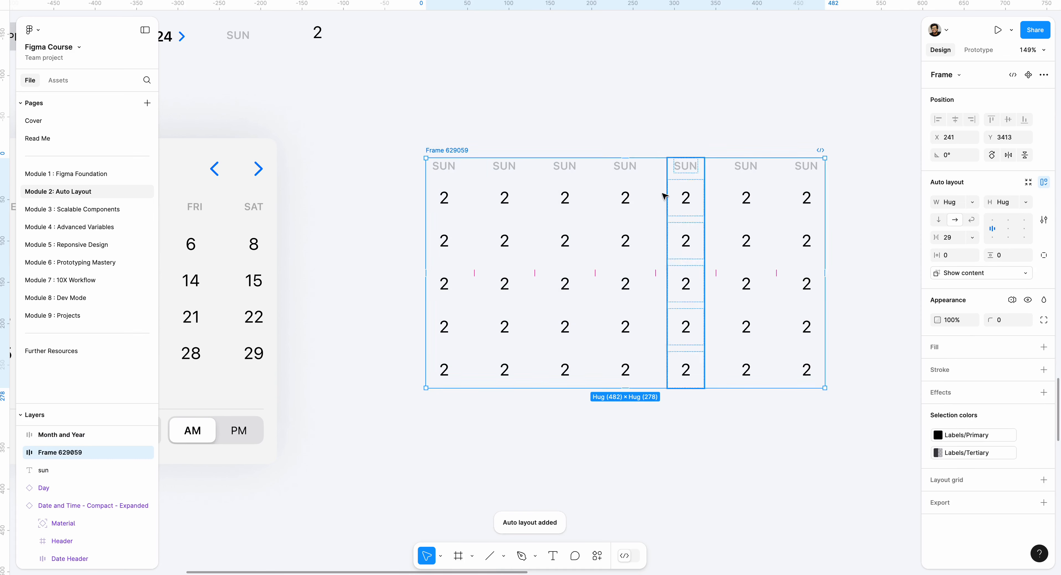
- Try a horizontal gap of 0 between the day columns in the new auto layout frame
click(595, 275)
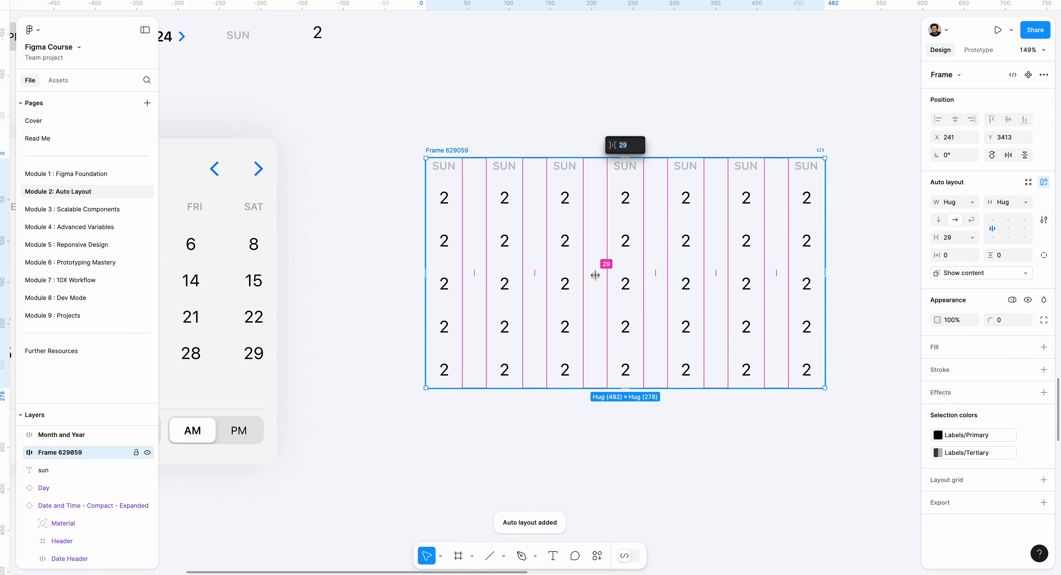
text(0)
key(Return)
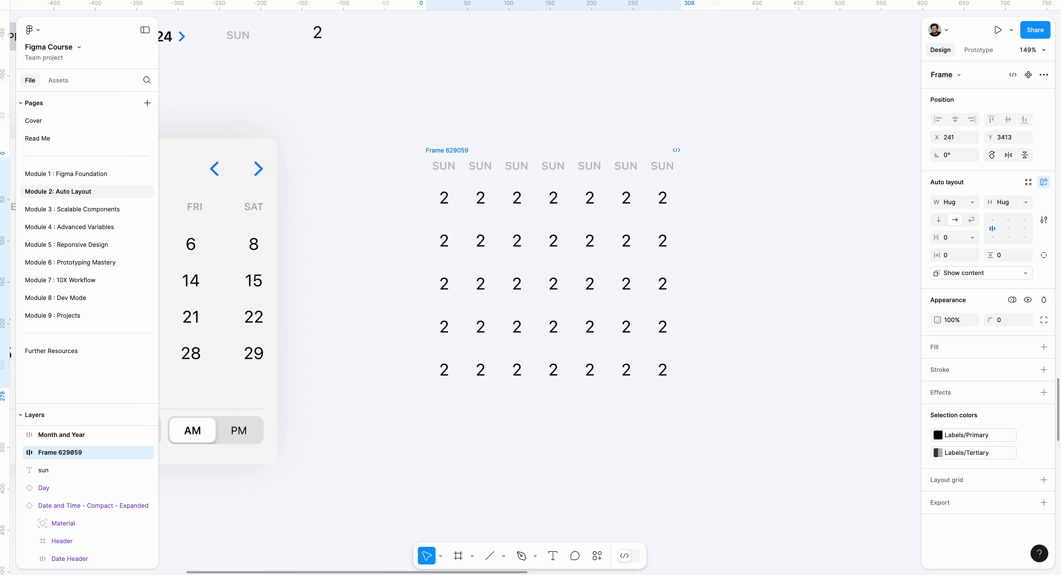
- Set the horizontal gap between the seven day columns to 4
click(960, 241)
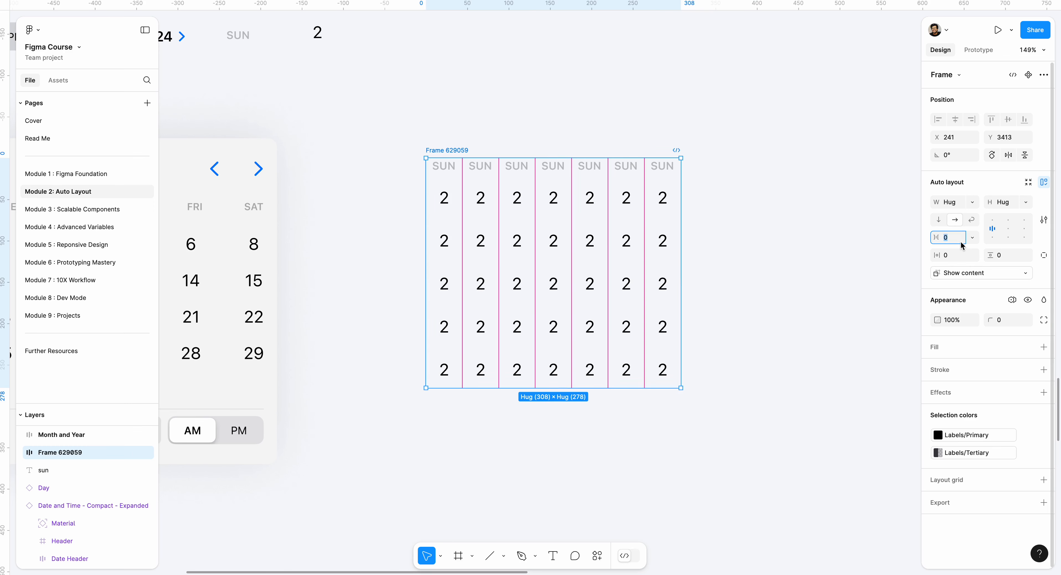
text(4)
key(Return)
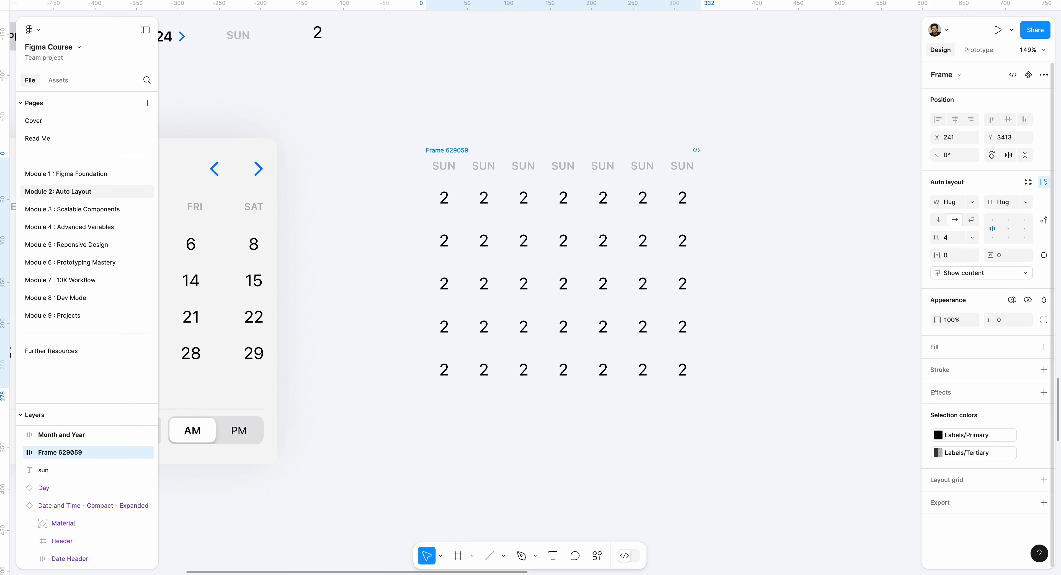
click(728, 130)
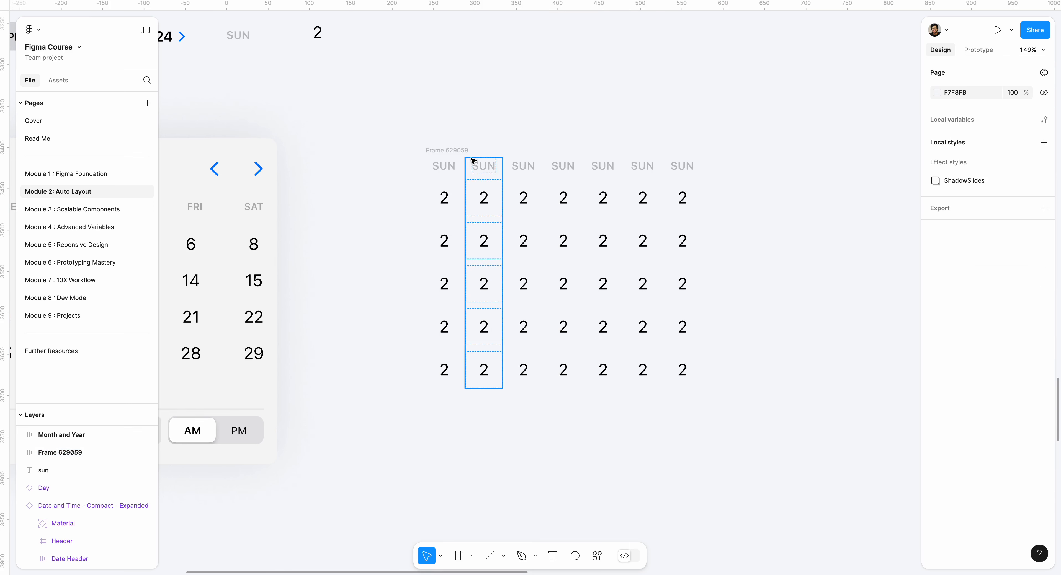
- Change the second column's weekday label to MON
click(483, 165)
double_click(483, 166)
double_click(483, 167)
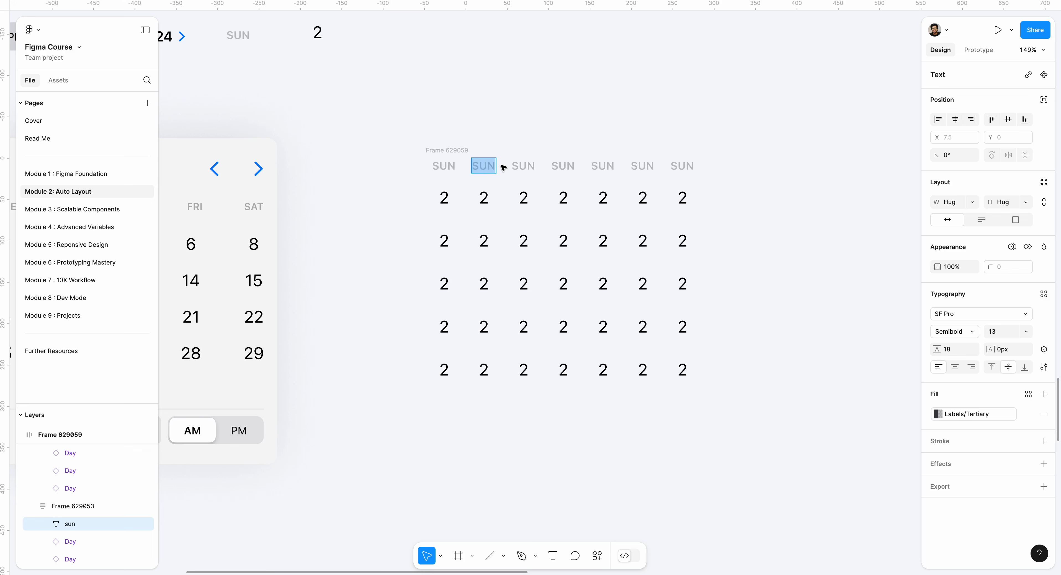
text(MONM)
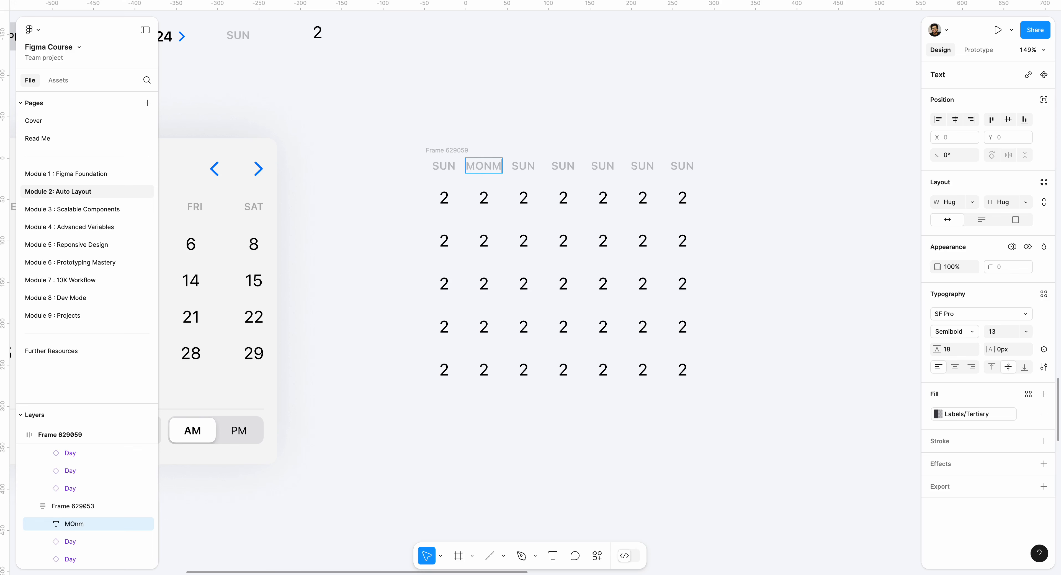
key(BackSpace)
text(n)
- Copy the TUE text from the existing Calendar and paste it over the third column's weekday label
scroll(461, 192, left, 10)
double_click(389, 240)
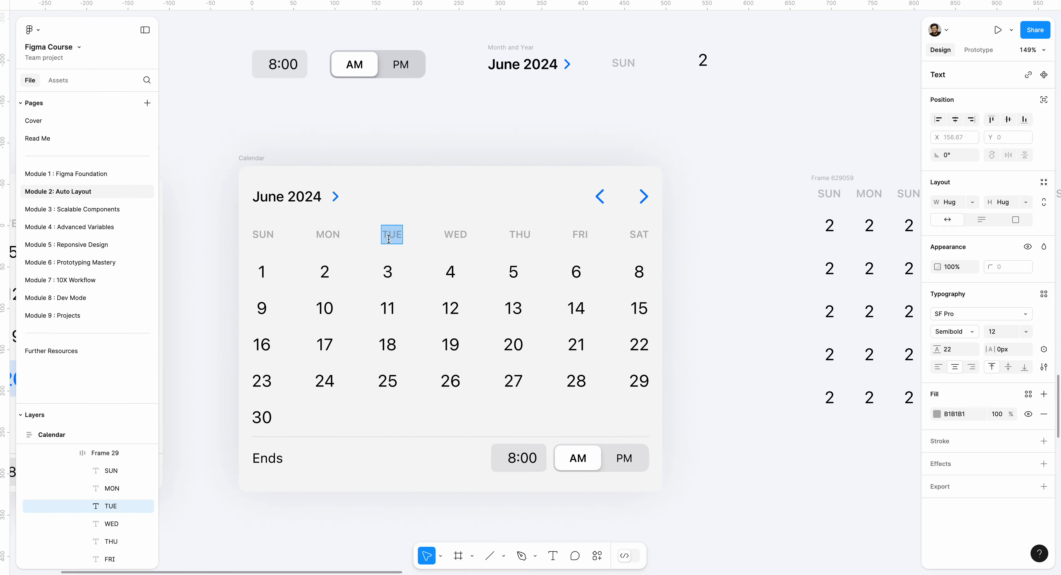
right_click(391, 238)
click(414, 243)
scroll(416, 244, right, 8)
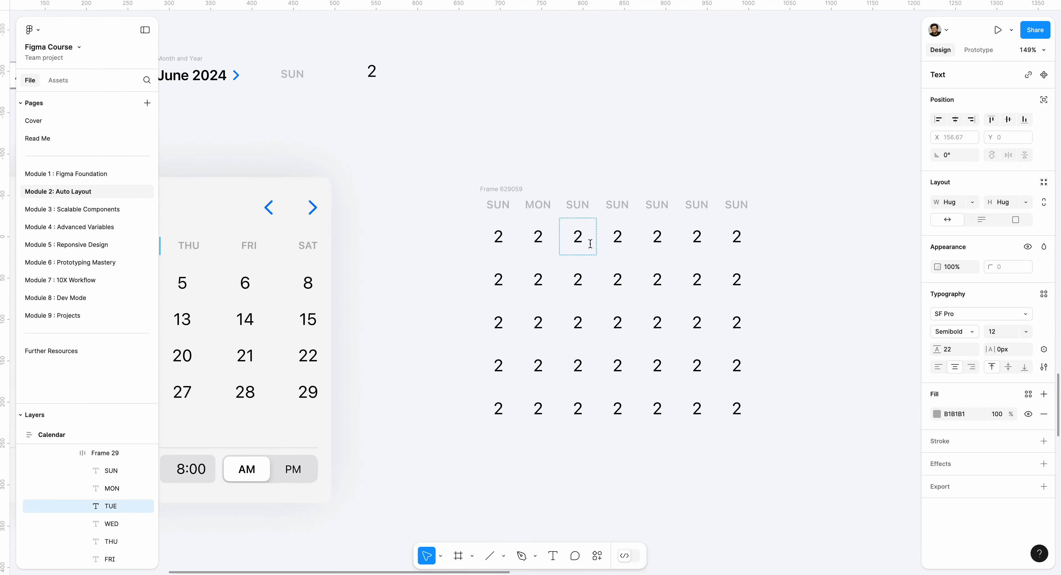
double_click(578, 205)
key(ctrl+v)
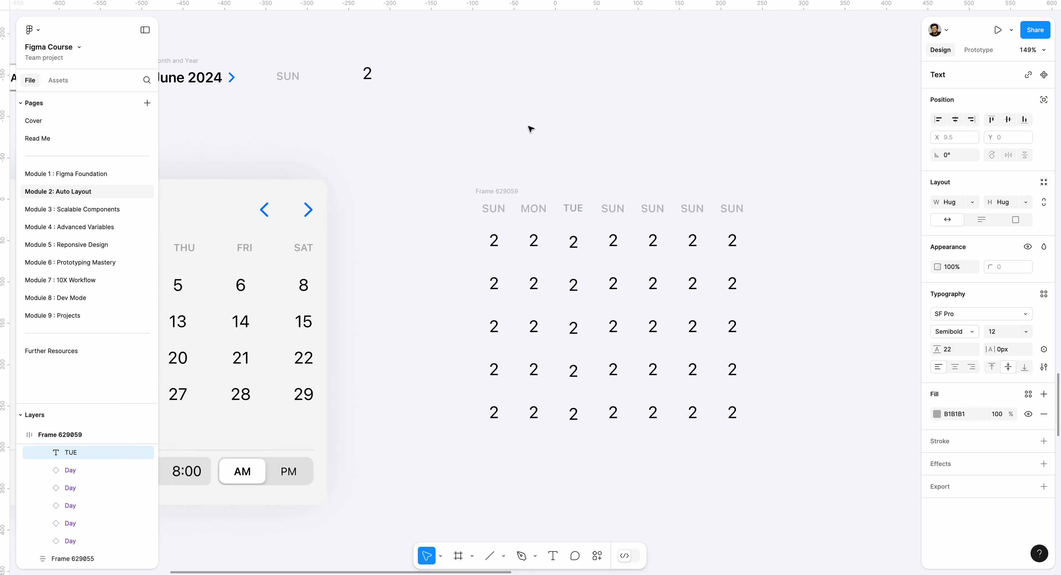
- Copy the WED text from the existing Calendar and paste it over the fourth column's weekday label
scroll(576, 127, left, 6)
click(274, 253)
double_click(283, 258)
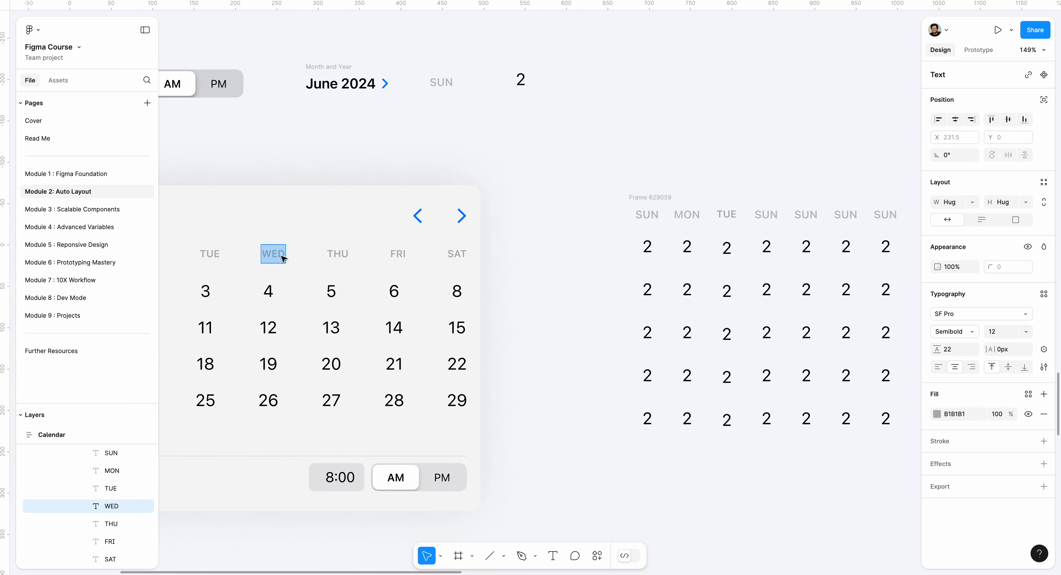
key(ctrl+c)
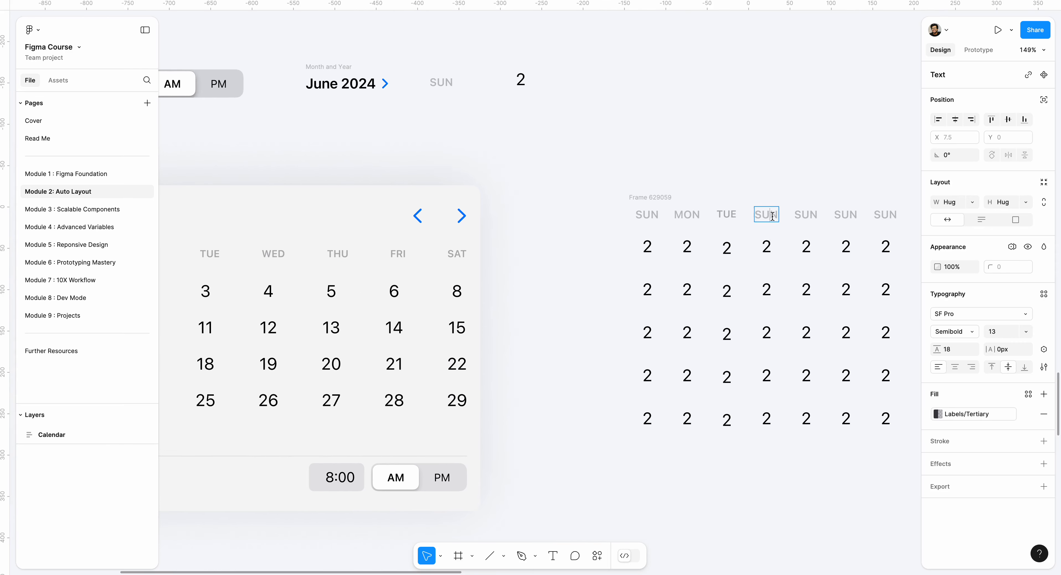
double_click(765, 215)
key(ctrl+v)
- Copy the THU text from the existing Calendar and paste it over the fifth column's weekday label
double_click(345, 255)
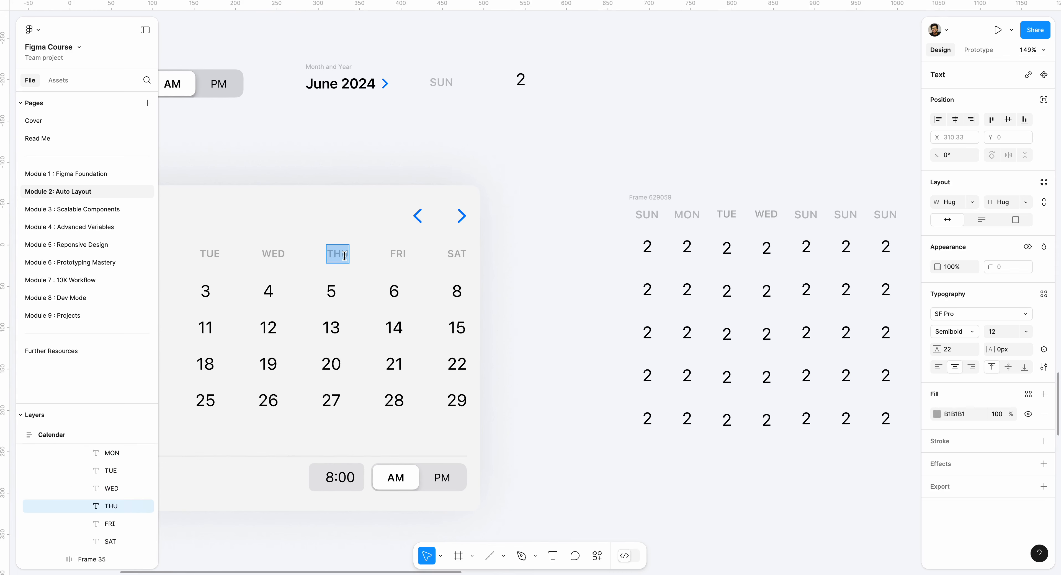
key(ctrl+c)
double_click(805, 214)
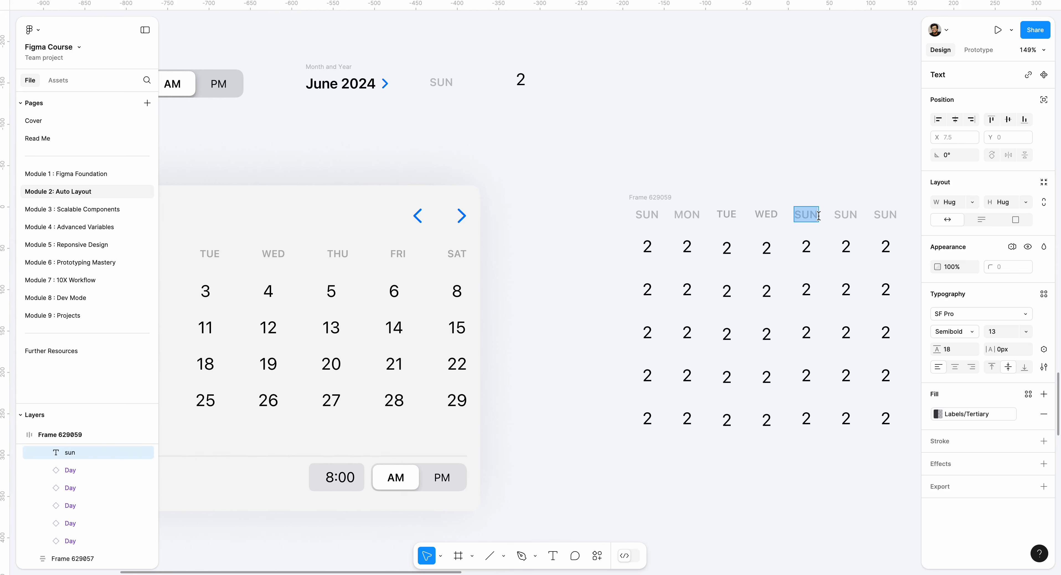
key(ctrl+v)
- Copy the FRI text from the existing Calendar and paste it over the sixth column's weekday label
click(402, 254)
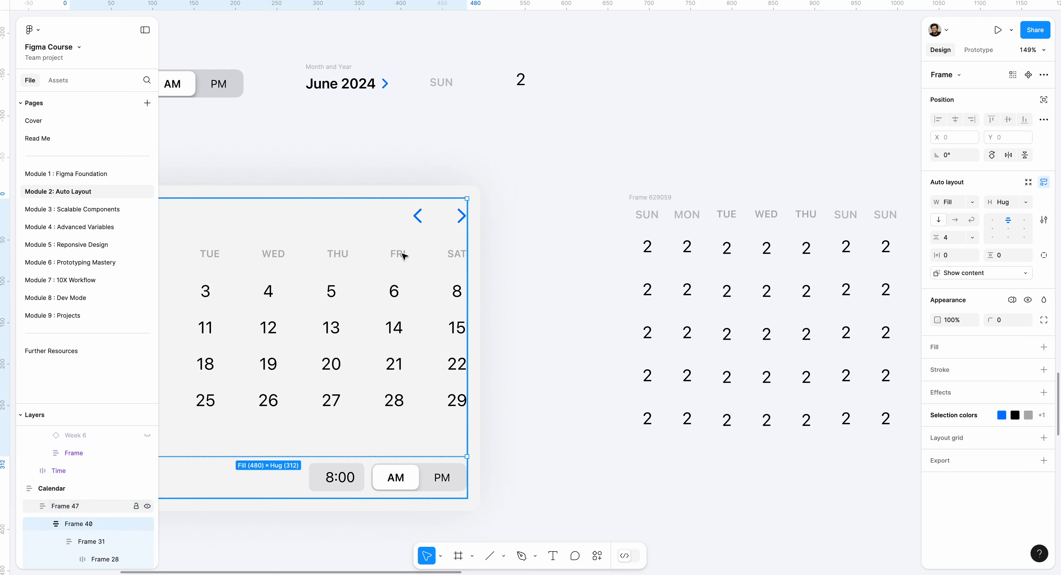
double_click(402, 254)
double_click(402, 254)
key(ctrl+c)
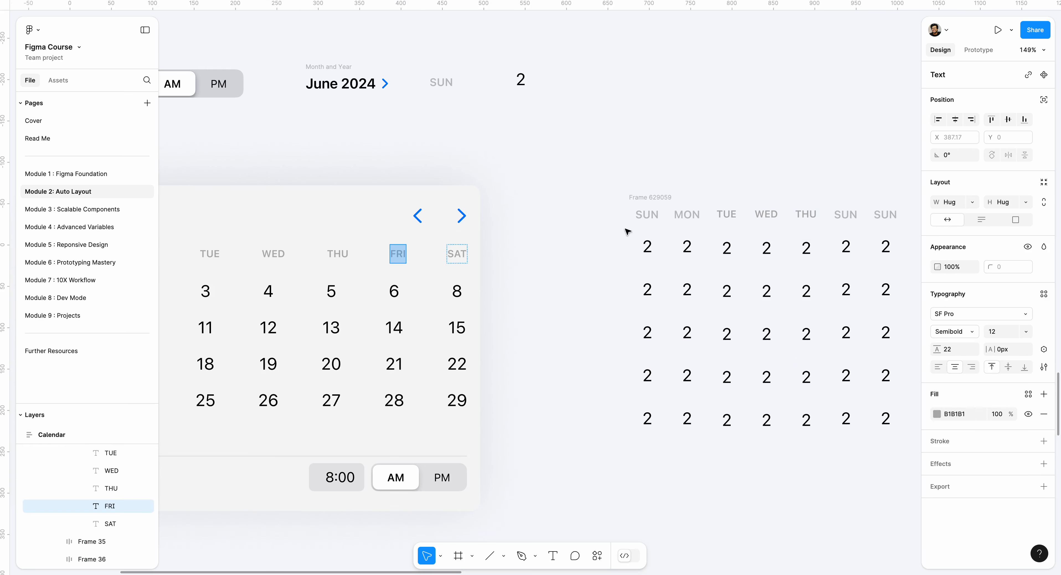
double_click(845, 214)
key(ctrl+v)
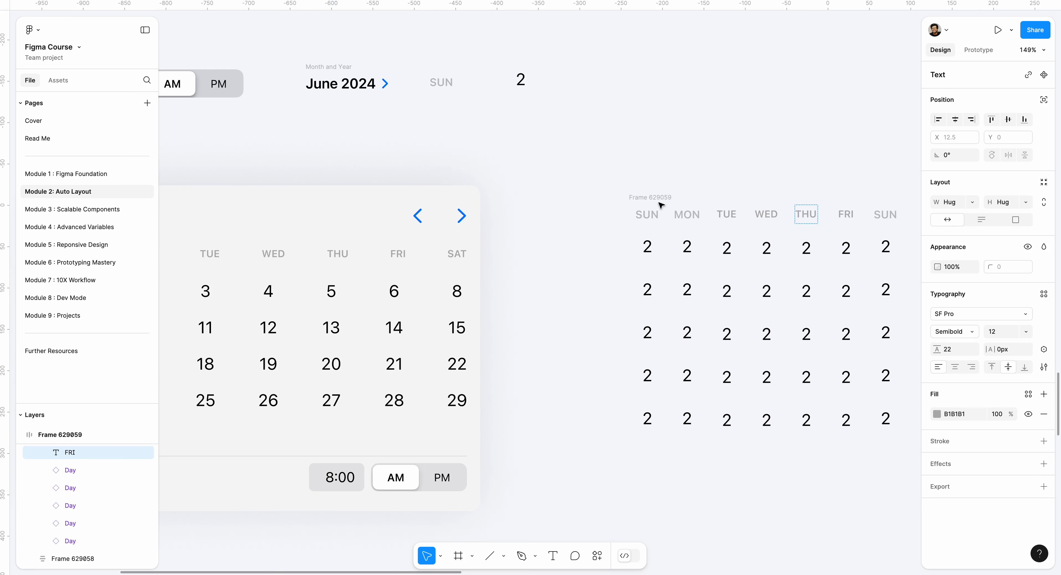
- Copy the SAT text from the existing Calendar and paste it over the seventh column's weekday label
click(457, 255)
double_click(457, 255)
double_click(458, 256)
right_click(459, 256)
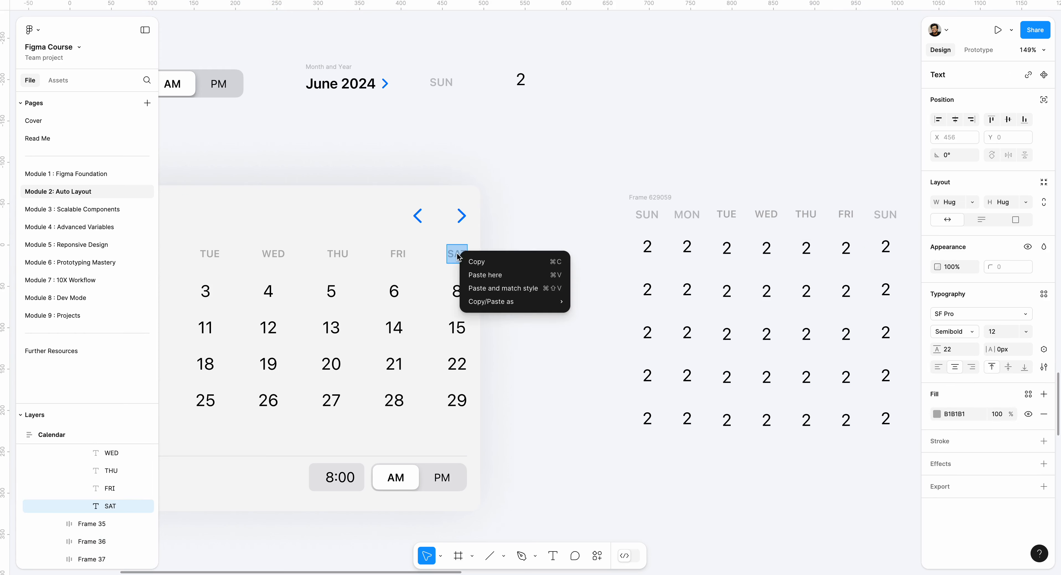
click(473, 259)
double_click(891, 215)
key(ctrl+v)
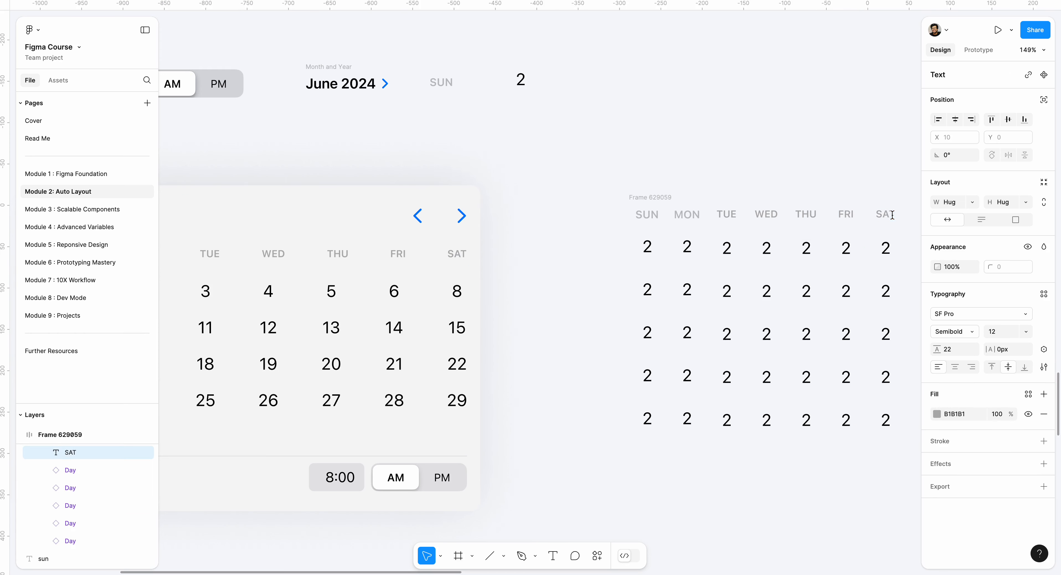
scroll(647, 178, right, 5)
click(654, 172)
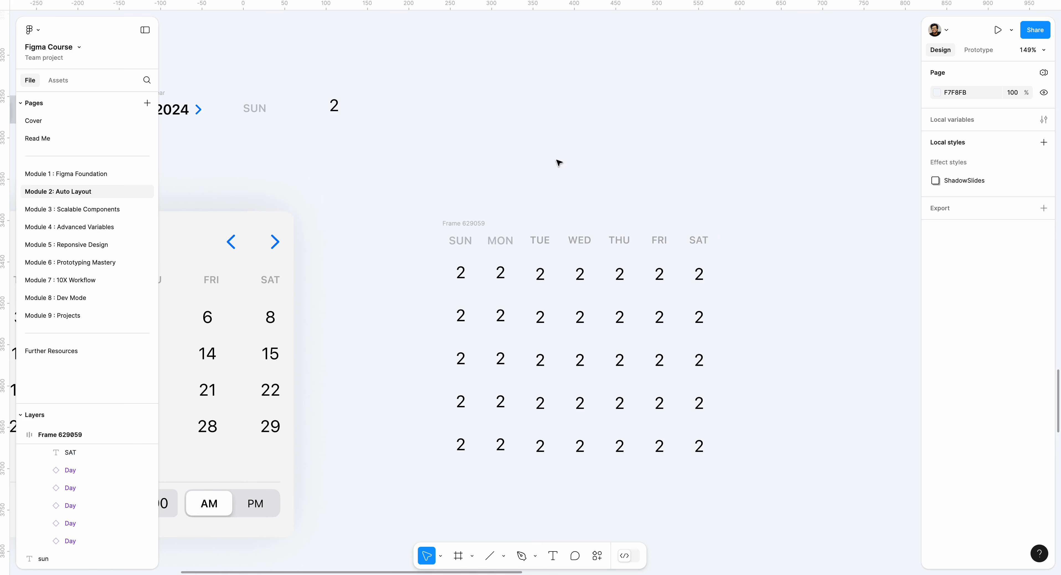
click(480, 223)
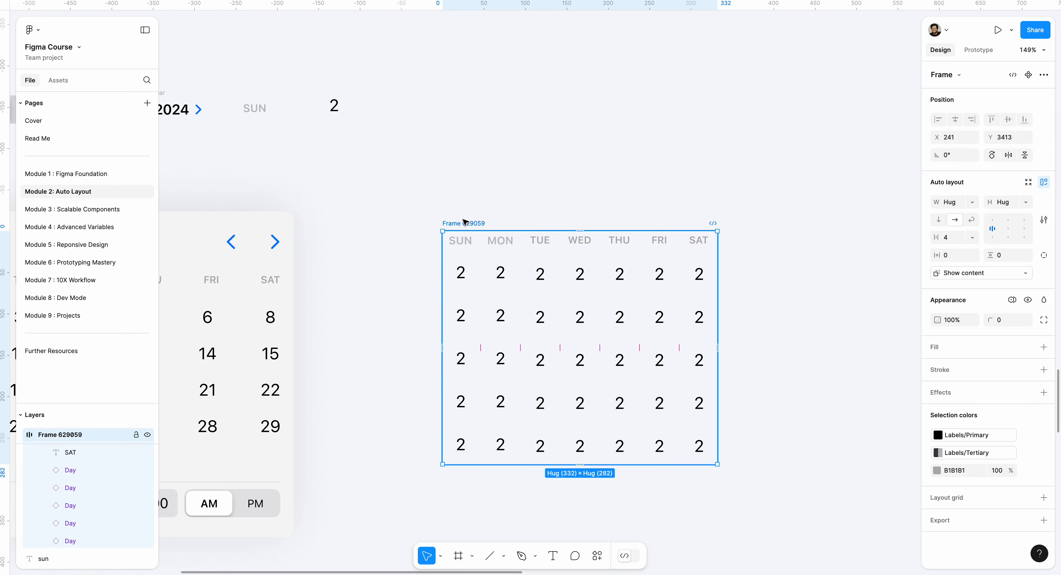
scroll(489, 206, left, 3)
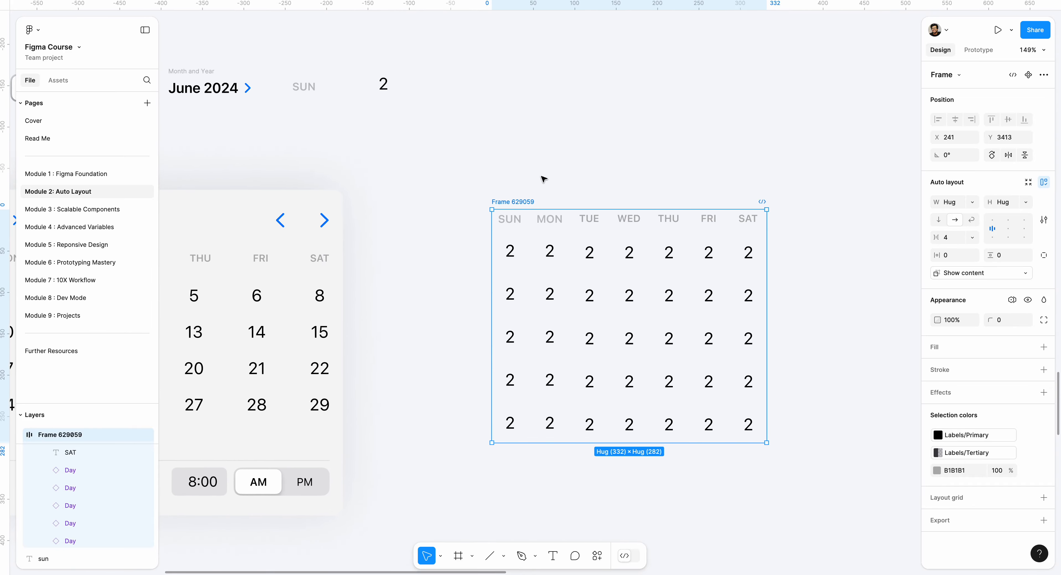
click(494, 159)
- Place a copy of the Month and Year frame just above the new day grid, aligned with its left edge at X 241, Y 3356
scroll(391, 149, down, 3)
scroll(390, 152, up, 2)
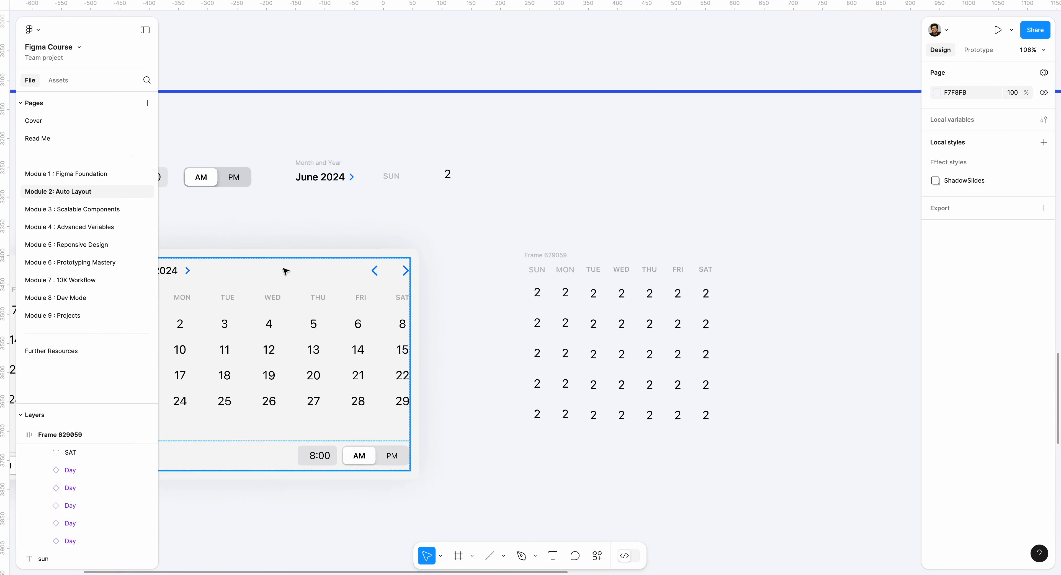
scroll(285, 271, left, 3)
click(289, 303)
click(405, 192)
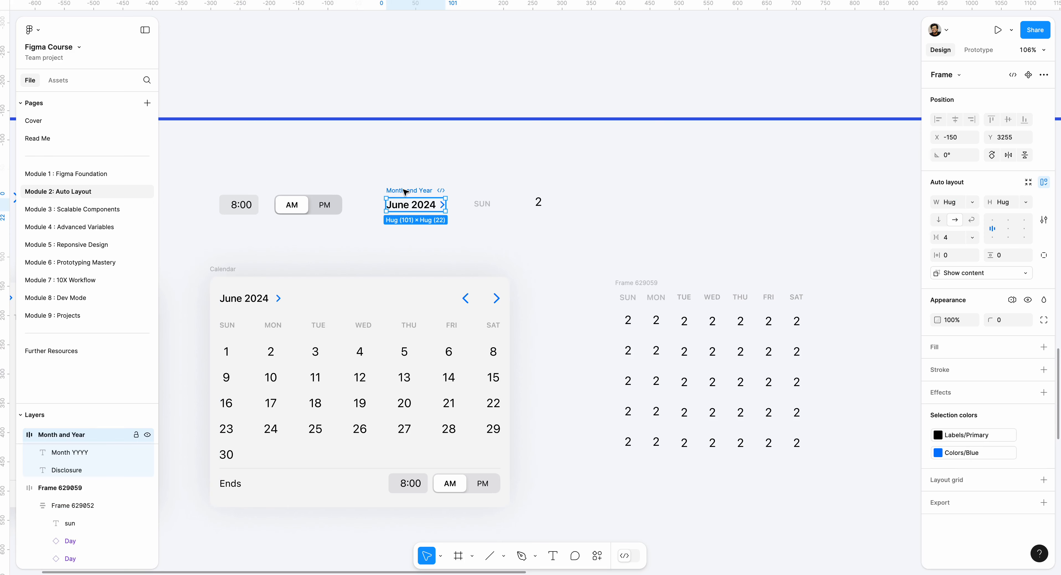
alt+drag(405, 192, 645, 249)
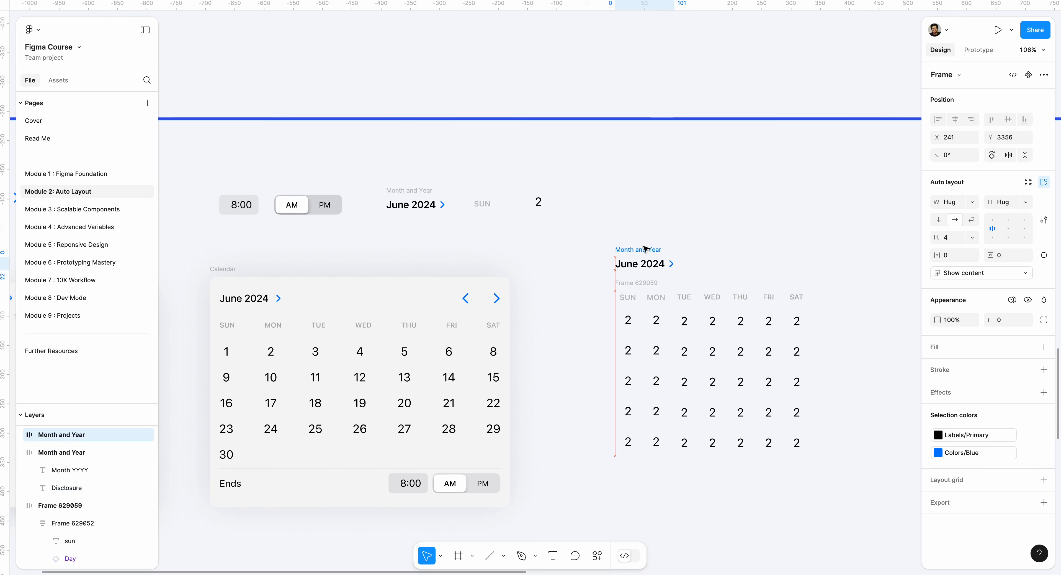
- Copy the previous and next arrows from the Assets group under the Level 4 heading
drag(350, 197, 611, 228)
click(230, 234)
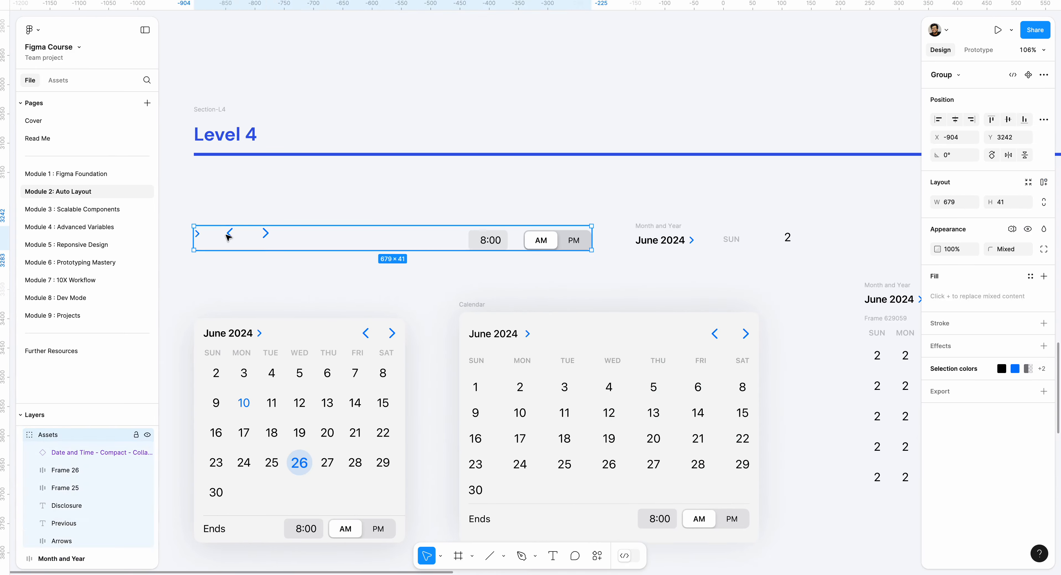
click(228, 234)
shift+click(265, 233)
right_click(265, 233)
mouse_move(293, 227)
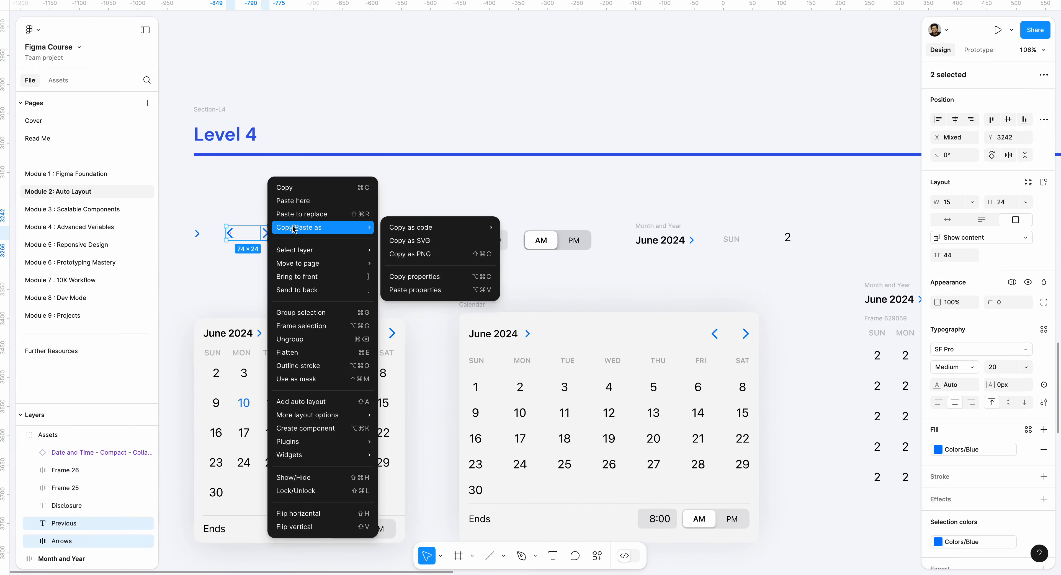
click(307, 188)
- Paste the two copied arrows at the new calendar's seven-column day grid
scroll(307, 185, down, 5)
scroll(606, 246, right, 4)
scroll(559, 247, up, 5)
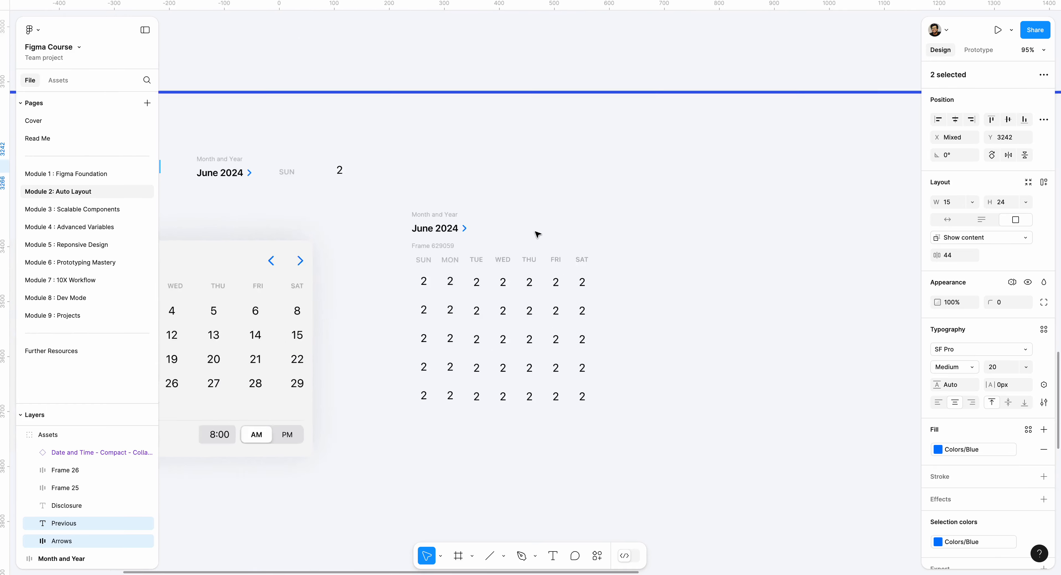
scroll(535, 232, up, 5)
click(540, 228)
key(ctrl+v)
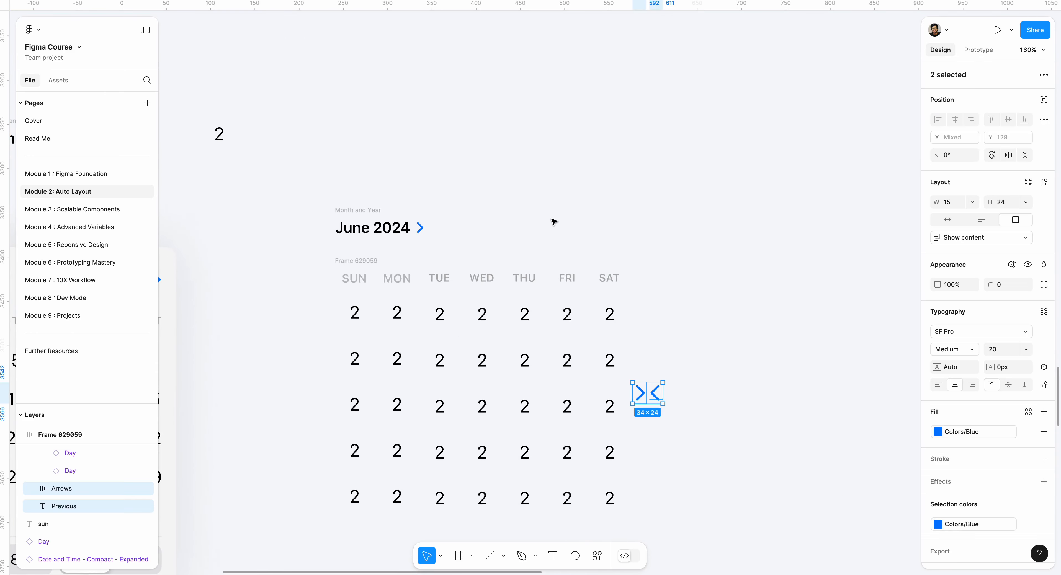
- Move both arrows out of the day grid frame to the space above its FRI and SAT columns, previous arrow before next arrow
click(650, 402)
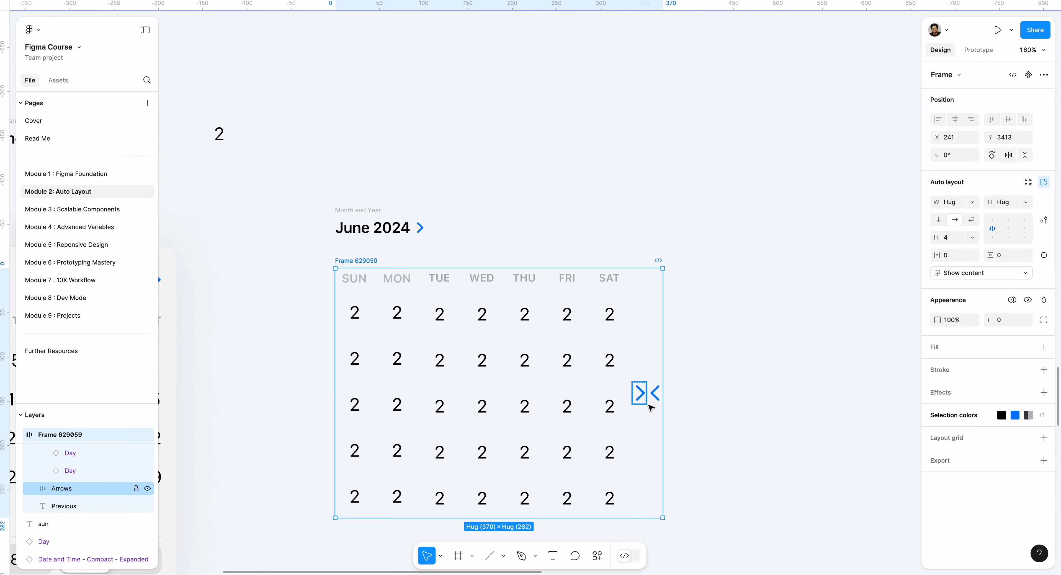
drag(640, 390, 644, 294)
key(ctrl+z)
click(640, 393)
drag(640, 397, 639, 197)
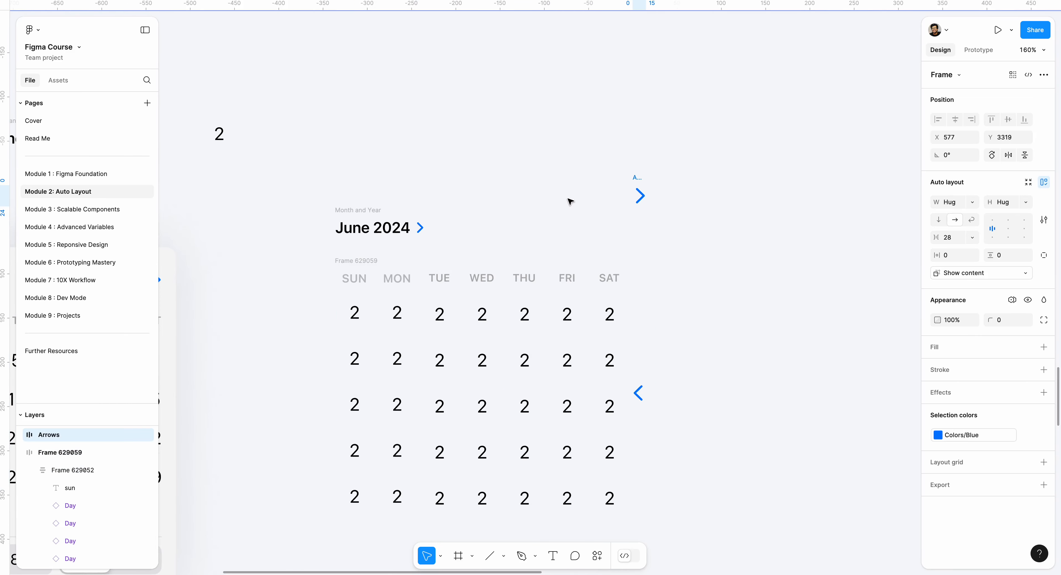
drag(661, 399, 585, 187)
click(715, 291)
click(385, 261)
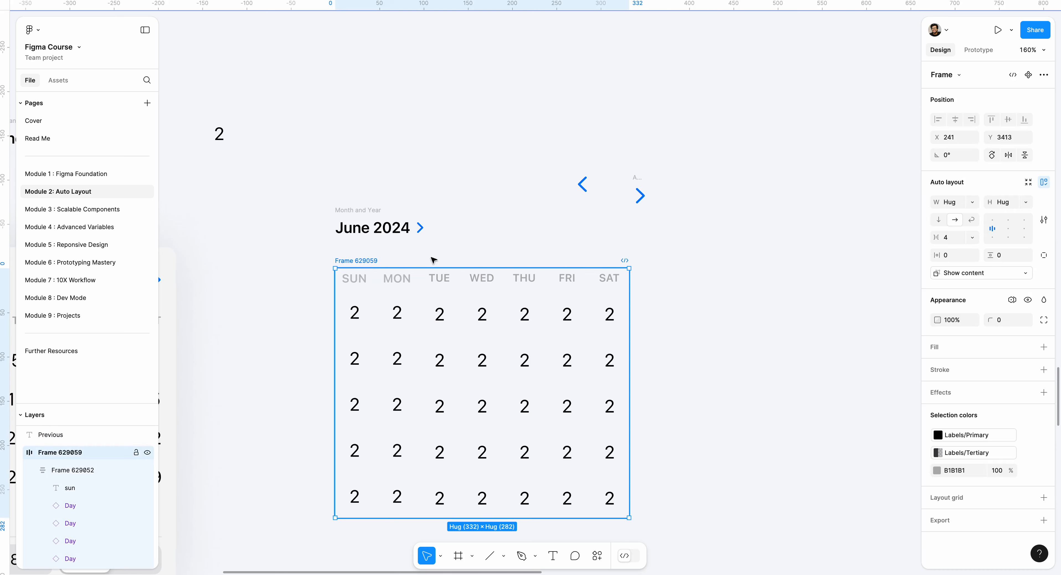
- Wrap the two arrows in a horizontal auto layout frame with centred alignment
click(610, 173)
drag(551, 160, 696, 214)
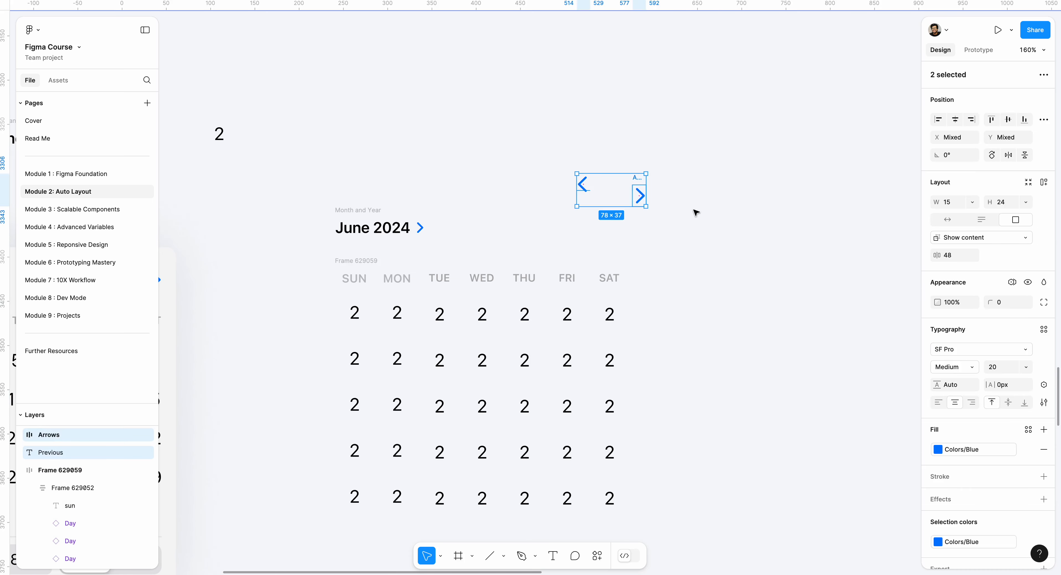
key(shift+a)
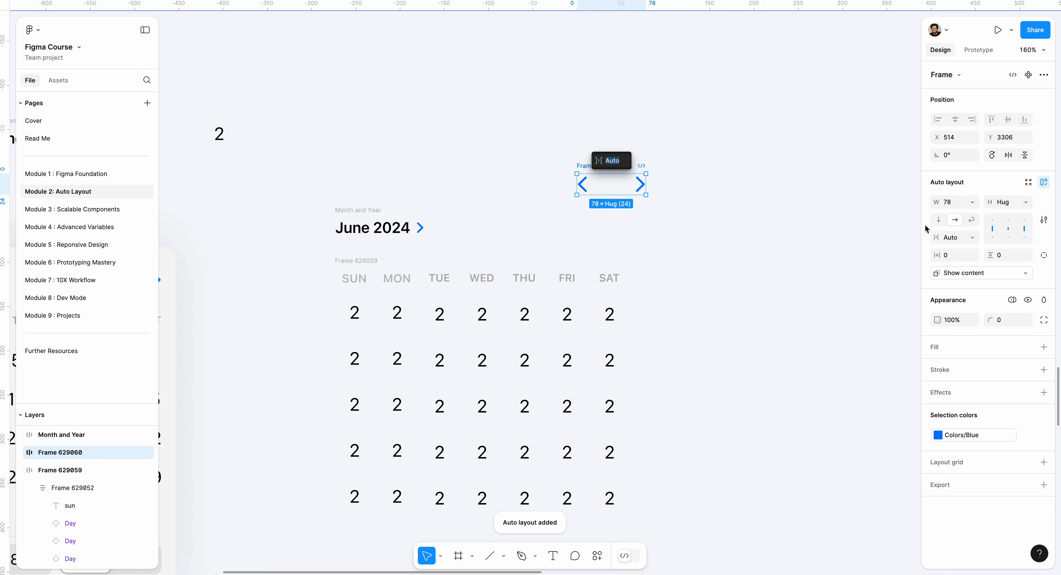
click(1013, 231)
- Set the gap between the two arrows to 16
click(959, 238)
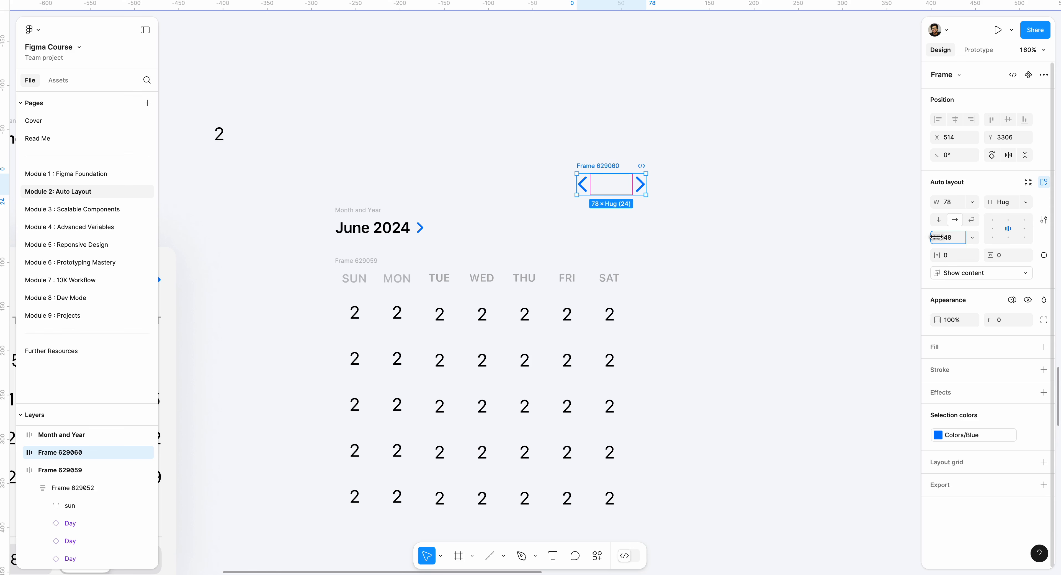
text(34)
key(Return)
text(1)
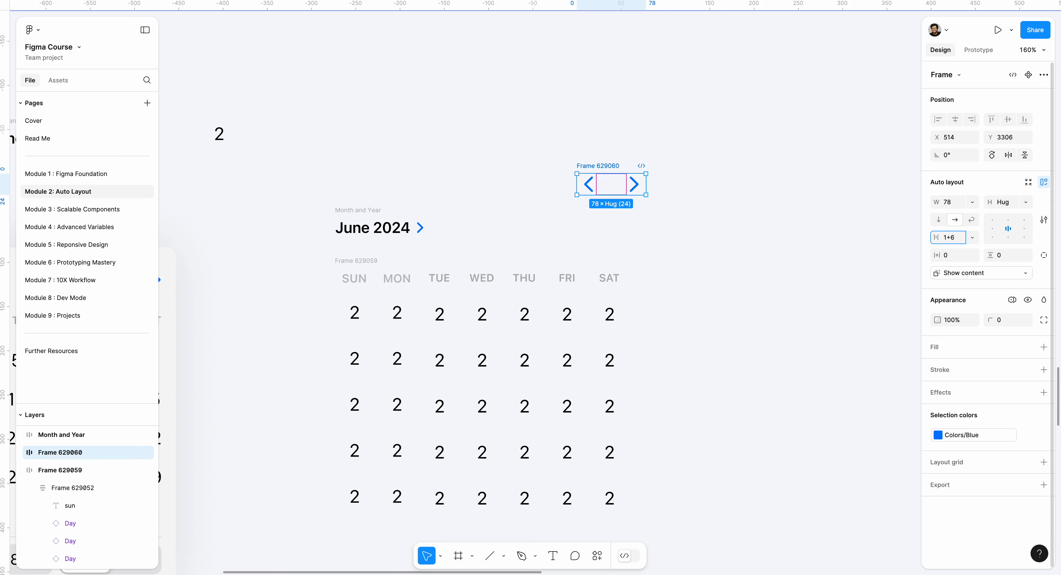
text(6)
key(Return)
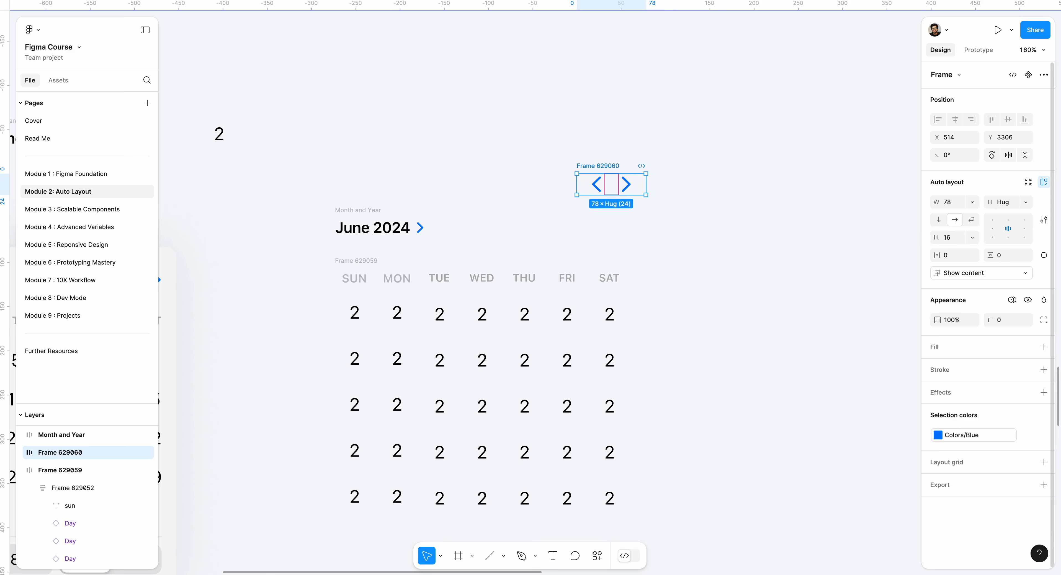
- Move the arrows frame beside the Month and Year frame and set its width to hug contents
click(971, 204)
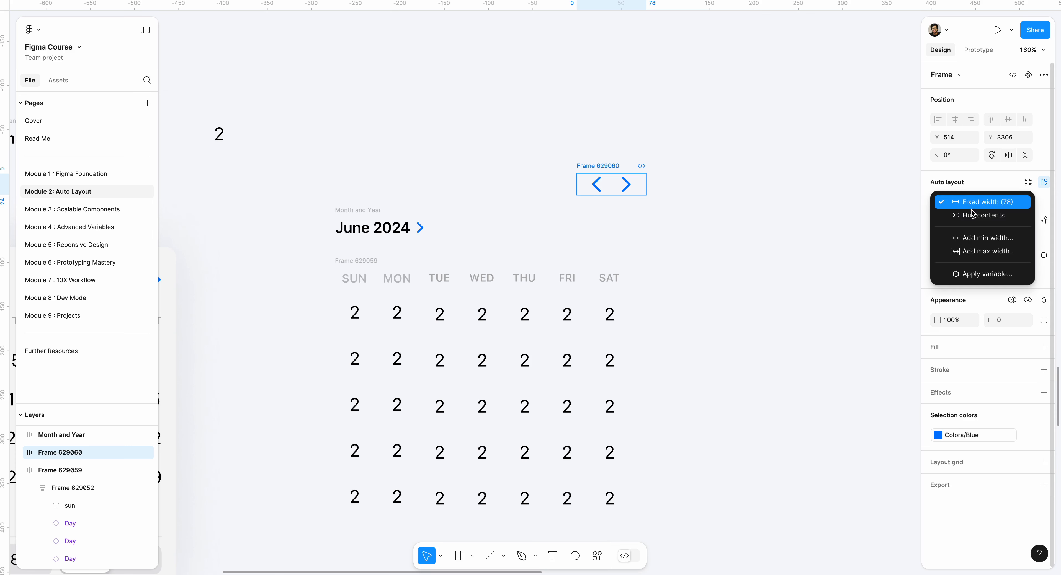
click(973, 216)
click(602, 160)
drag(602, 160, 803, 219)
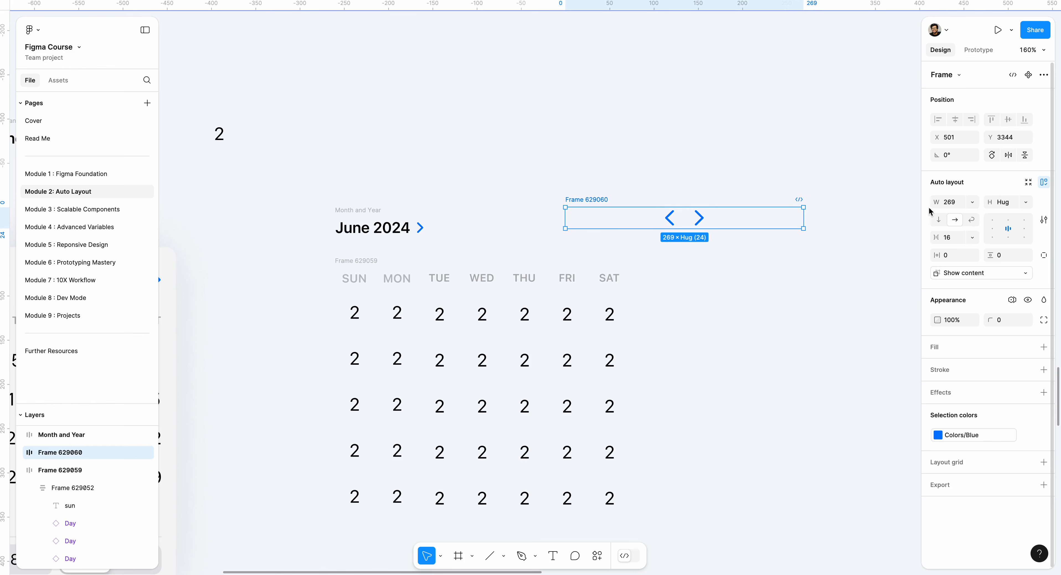
click(971, 203)
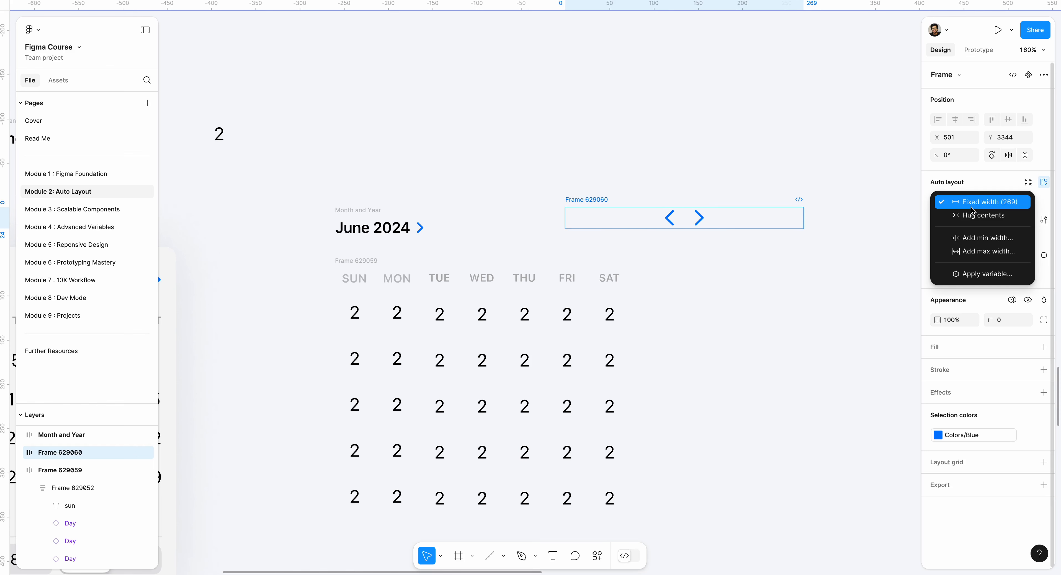
click(971, 216)
click(664, 195)
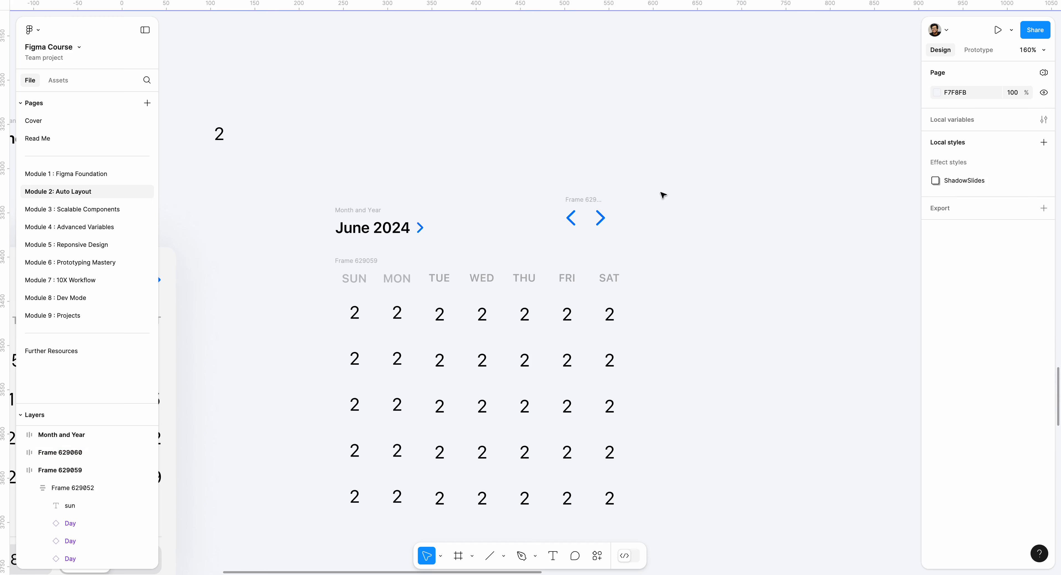
- Place the arrows frame at X 511, Y 3356 and wrap it with the Month and Year frame in one horizontal auto layout frame
drag(577, 201, 585, 214)
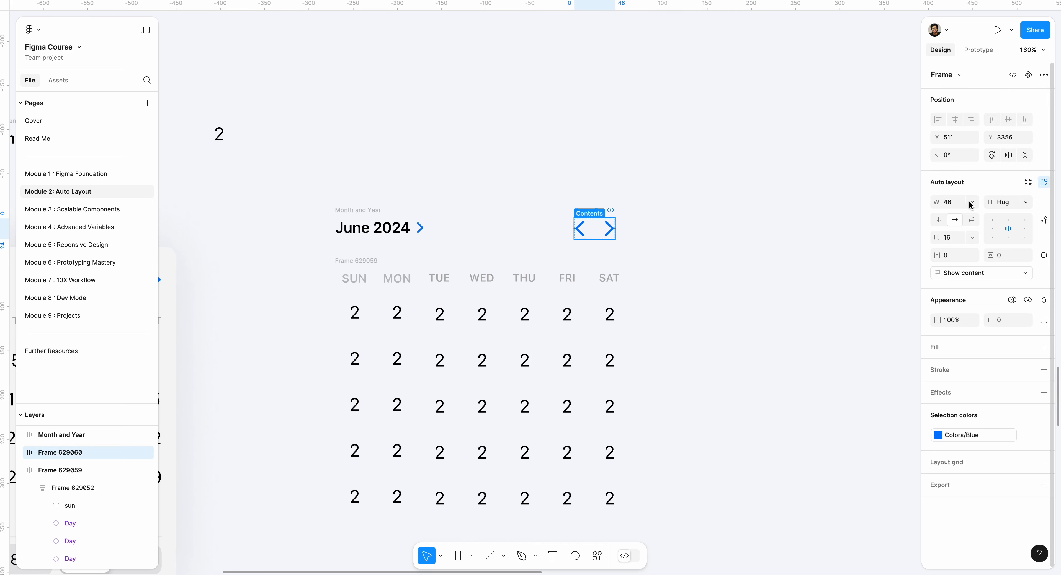
shift+click(390, 211)
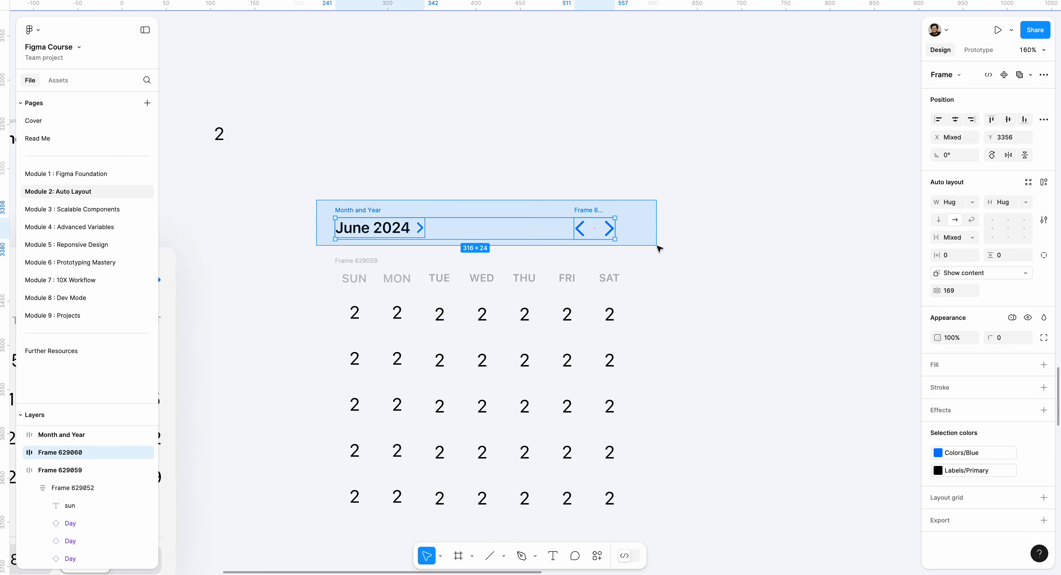
key(shift+a)
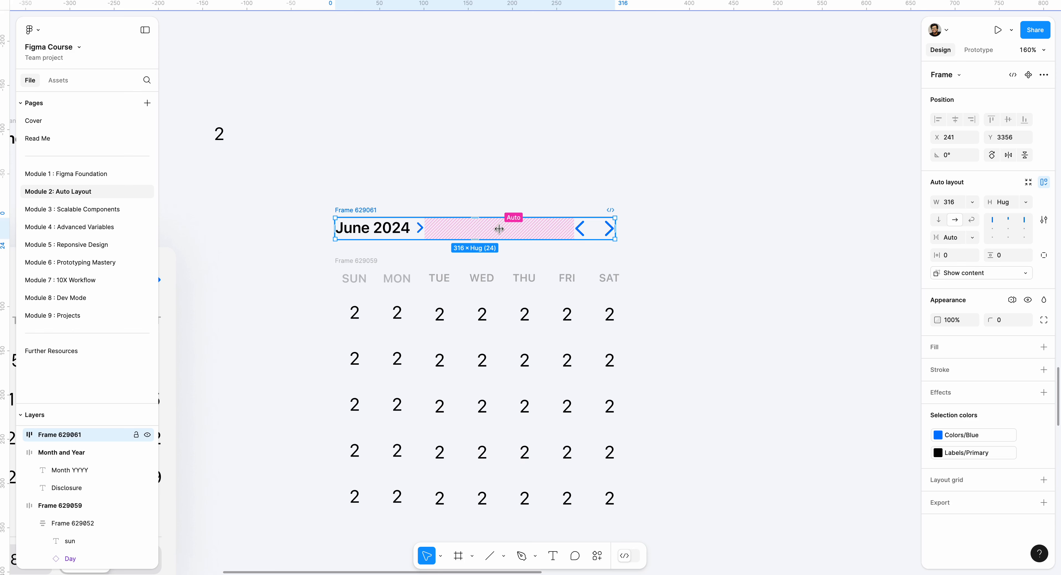
drag(500, 229, 556, 228)
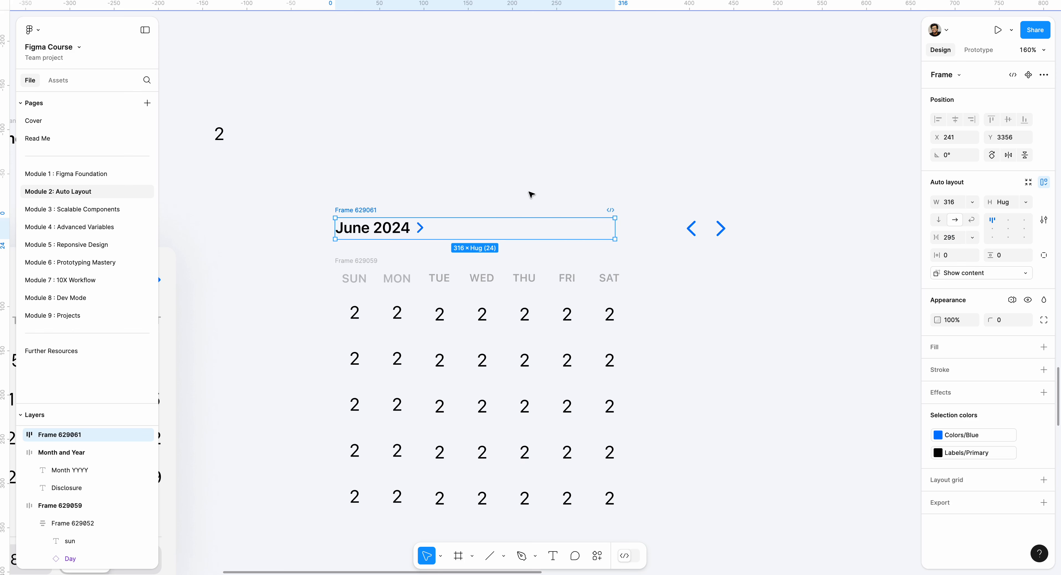
key(ctrl+z)
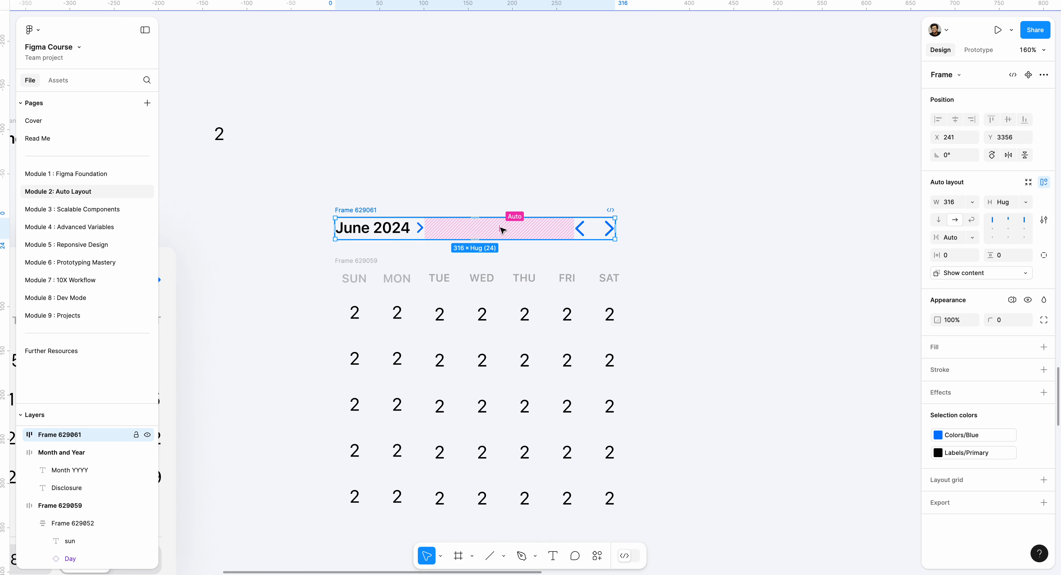
click(533, 213)
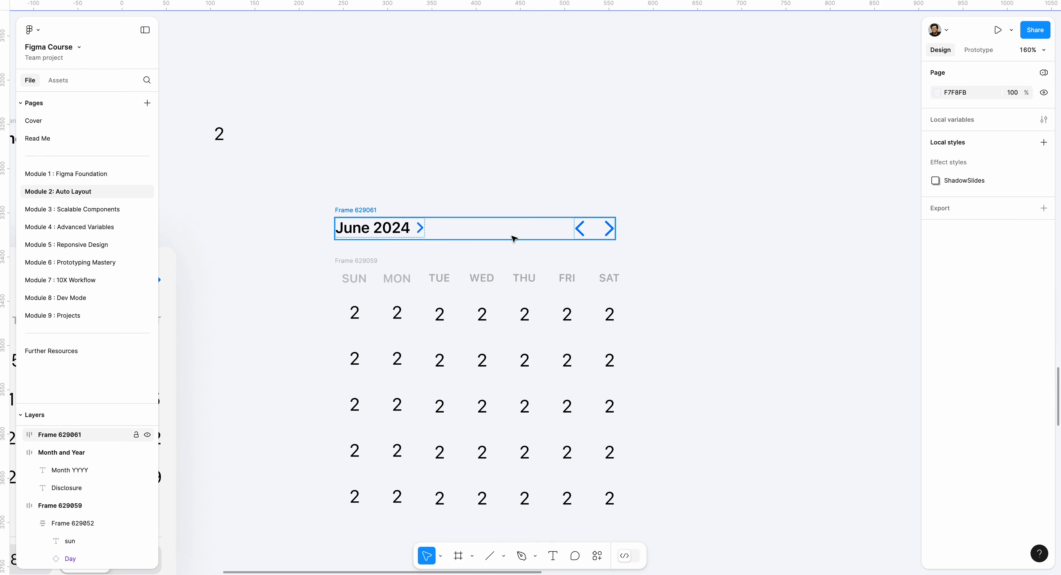
click(514, 238)
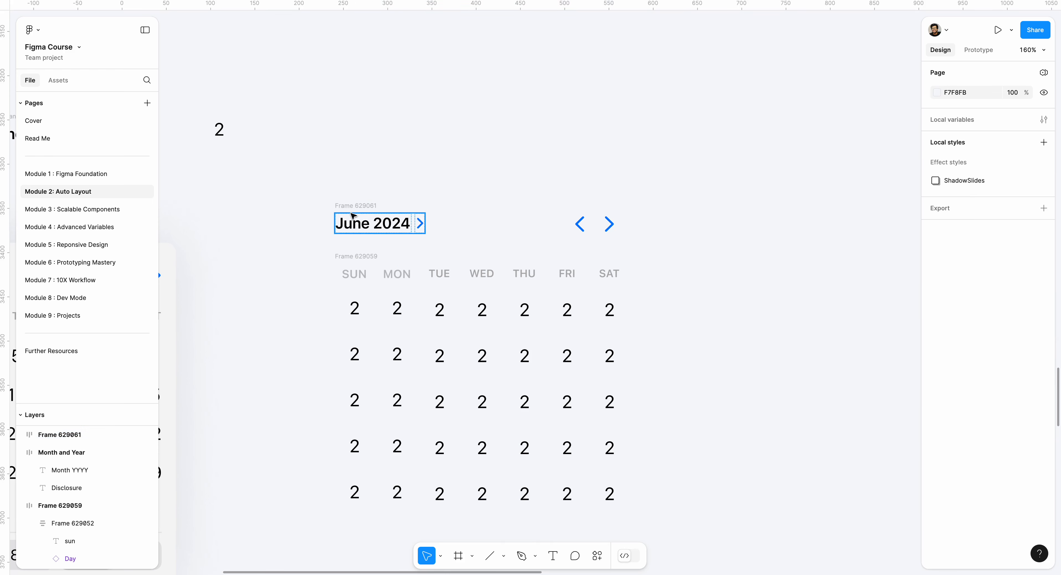
drag(361, 211, 368, 199)
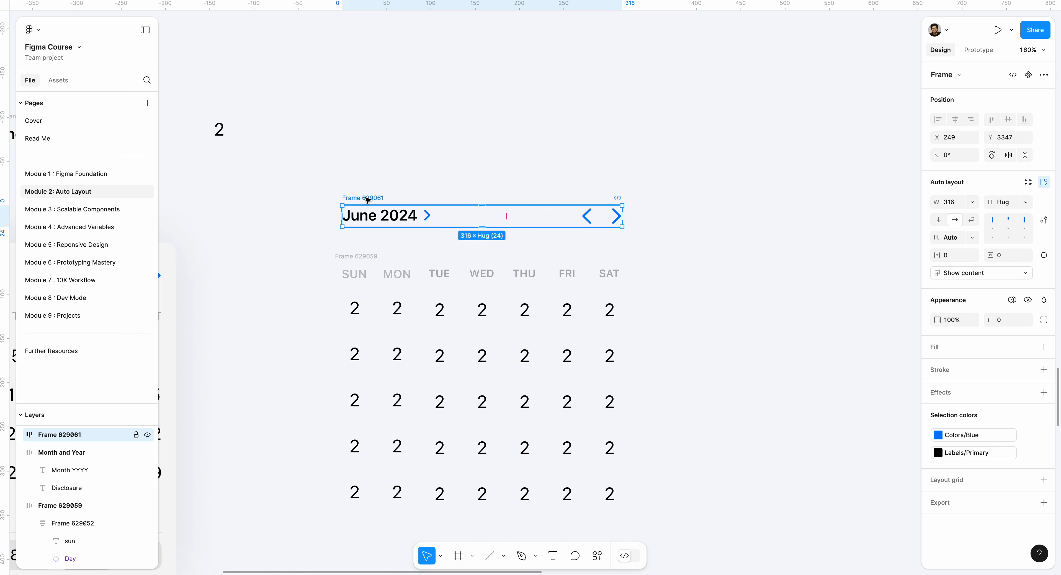
key(ctrl+z)
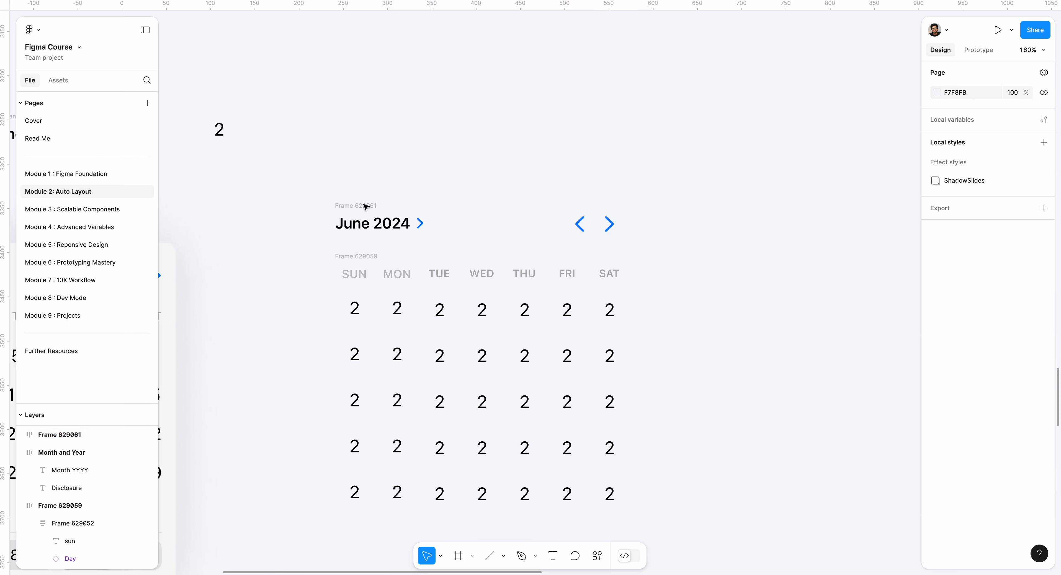
- Wrap the month header frame and the day grid frame together in a vertical auto layout frame
click(367, 206)
mouse_move(615, 220)
mouse_down()
mouse_move(729, 224)
mouse_move(599, 222)
mouse_move(615, 220)
mouse_up()
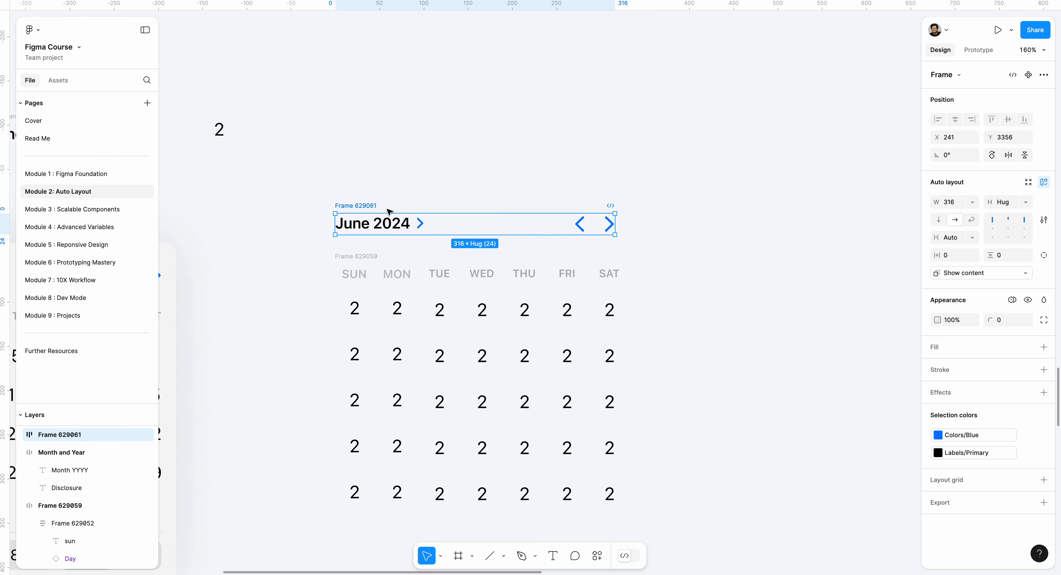
shift+click(345, 256)
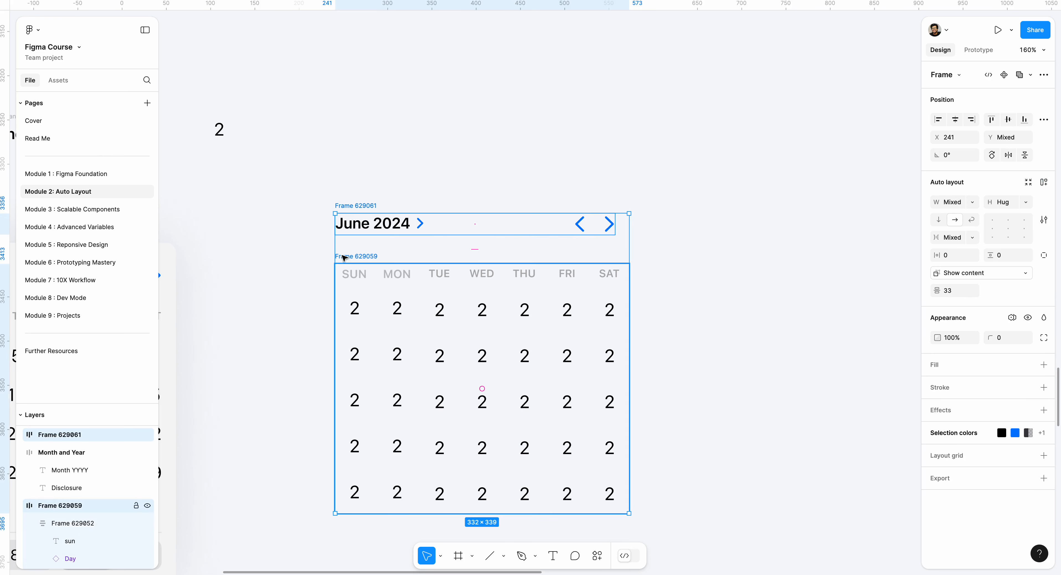
key(shift+a)
- Set the vertical gap between the month header and the day grid to 16
click(483, 249)
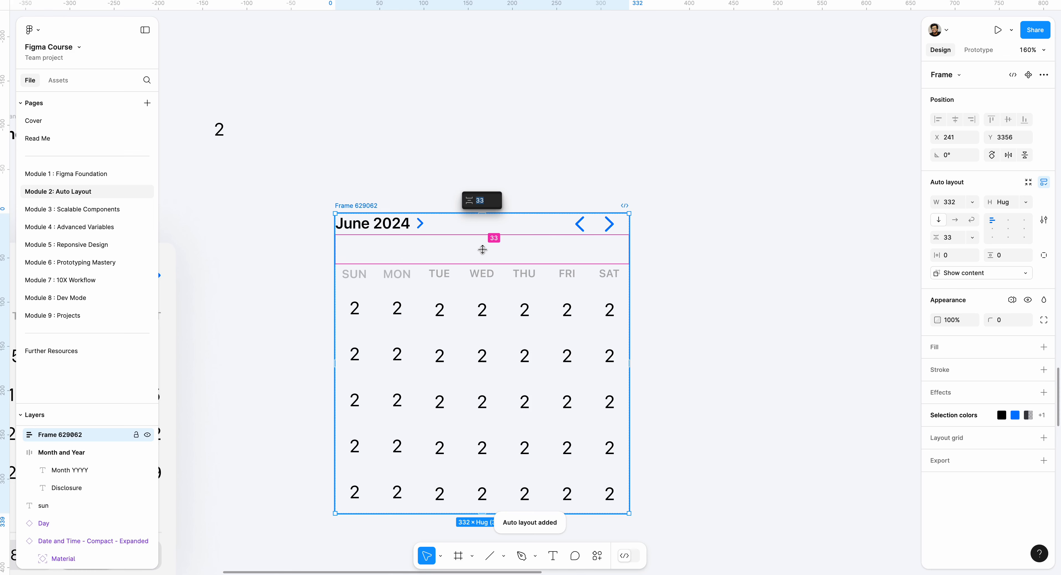
key(Return)
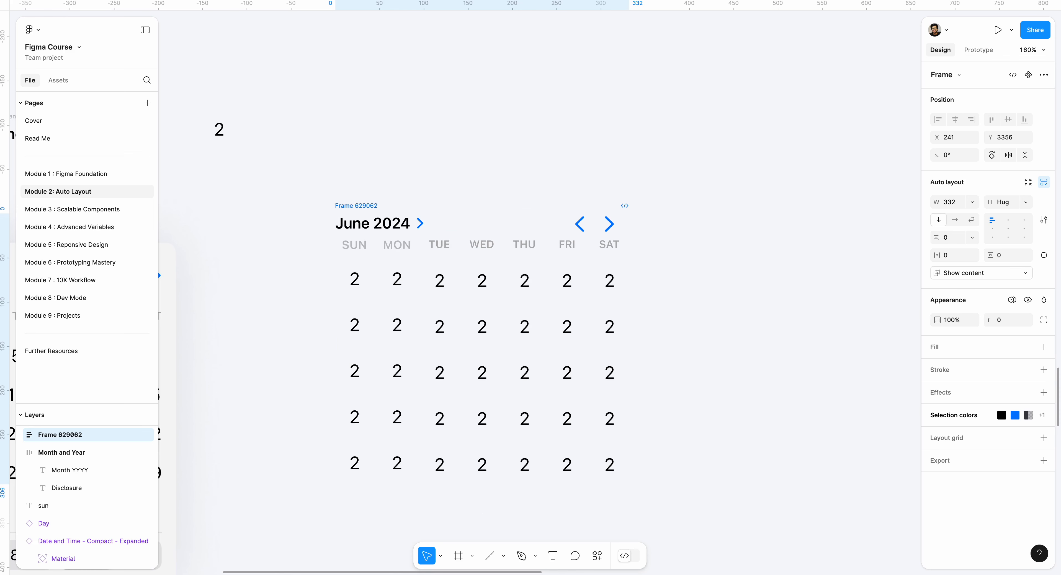
click(950, 237)
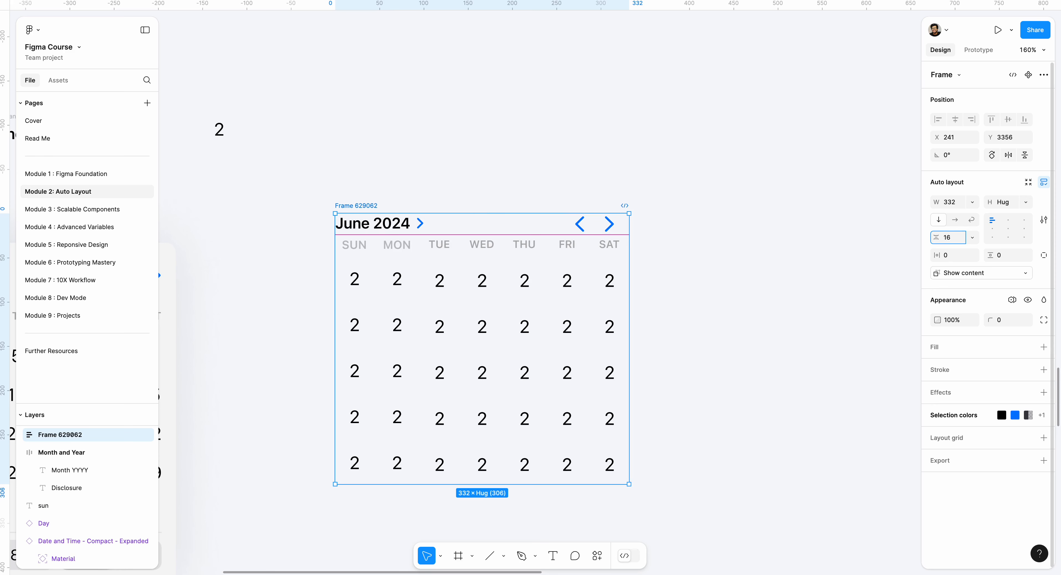
key(Return)
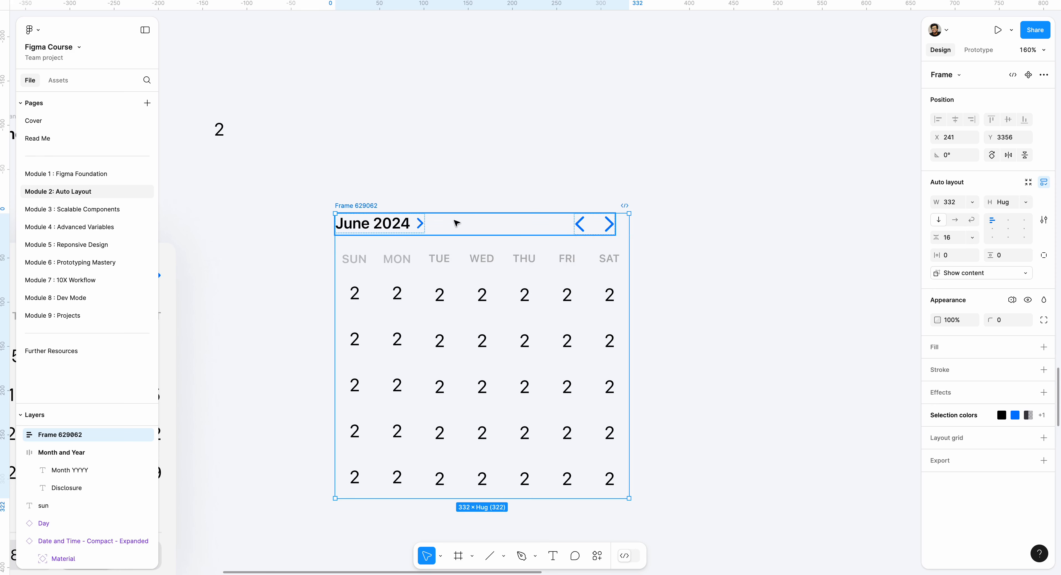
click(480, 176)
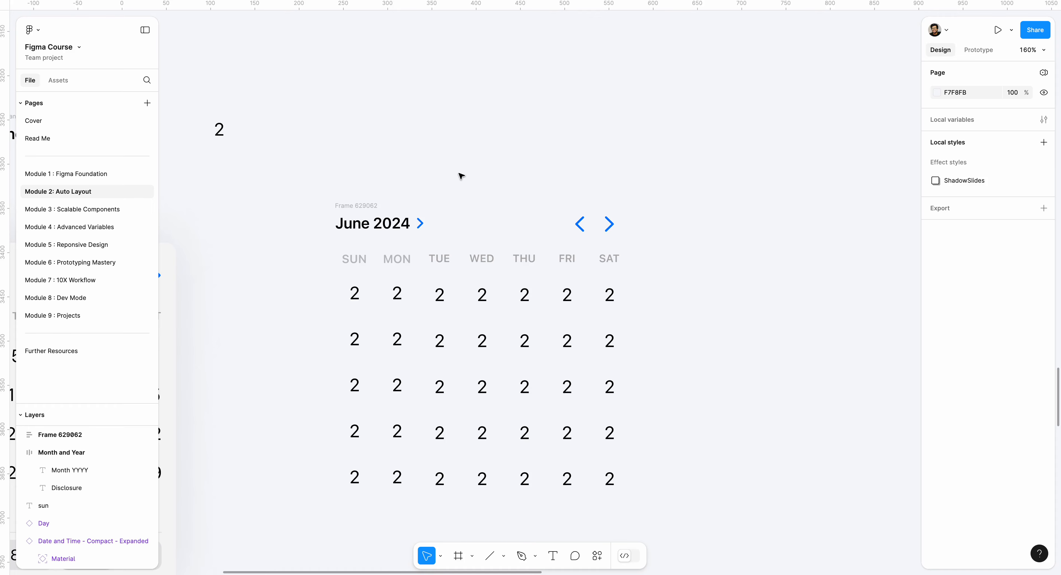
- Wrap the month header frame inside the new calendar in its own additional auto layout frame
scroll(461, 176, down, 5)
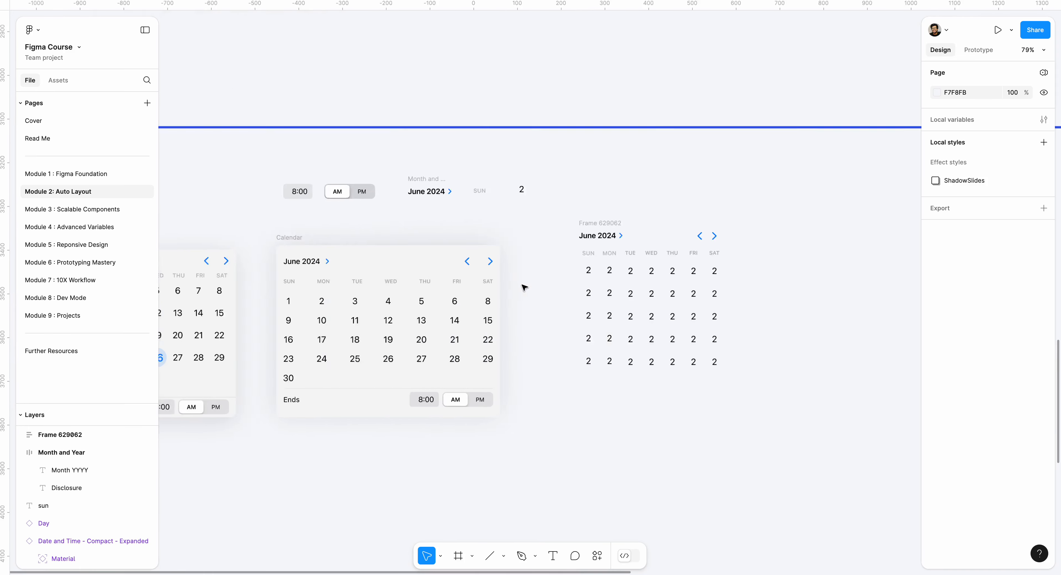
scroll(524, 288, right, 2)
scroll(527, 228, up, 5)
click(452, 234)
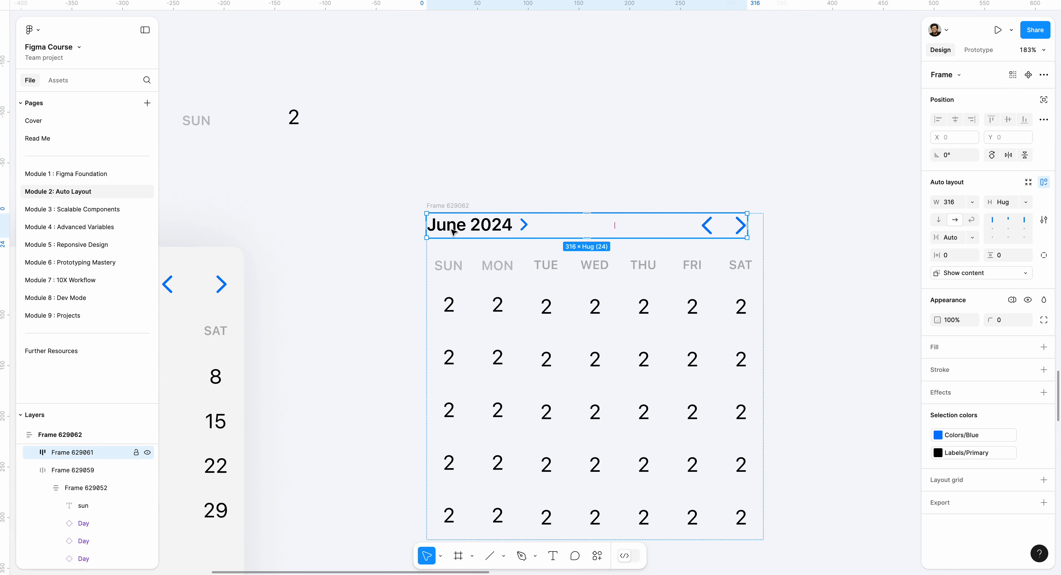
key(shift+a)
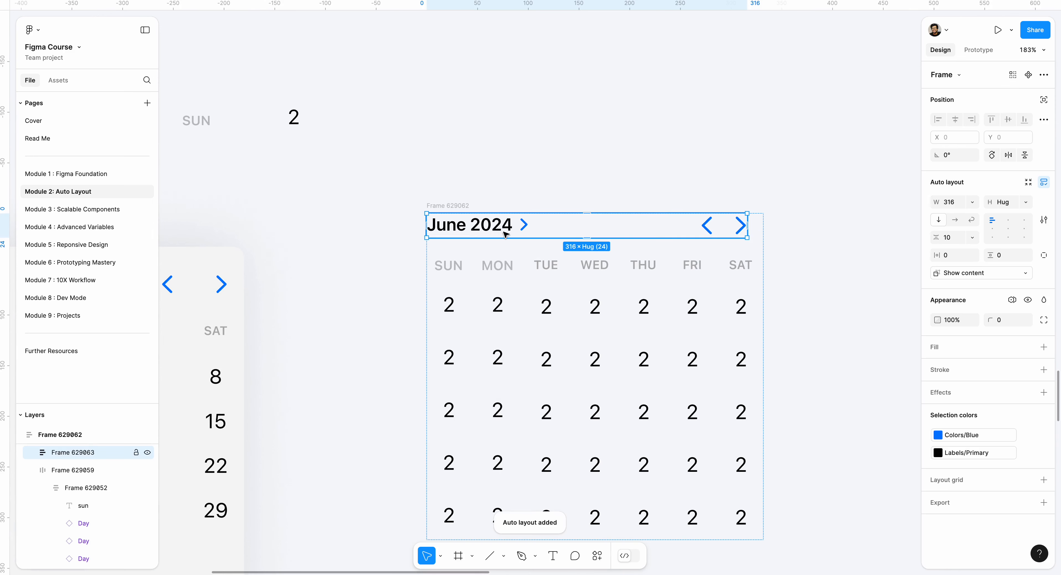
- Give the month header's wrapper frame a horizontal padding of 7 and set its width to fill container
drag(939, 255, 943, 256)
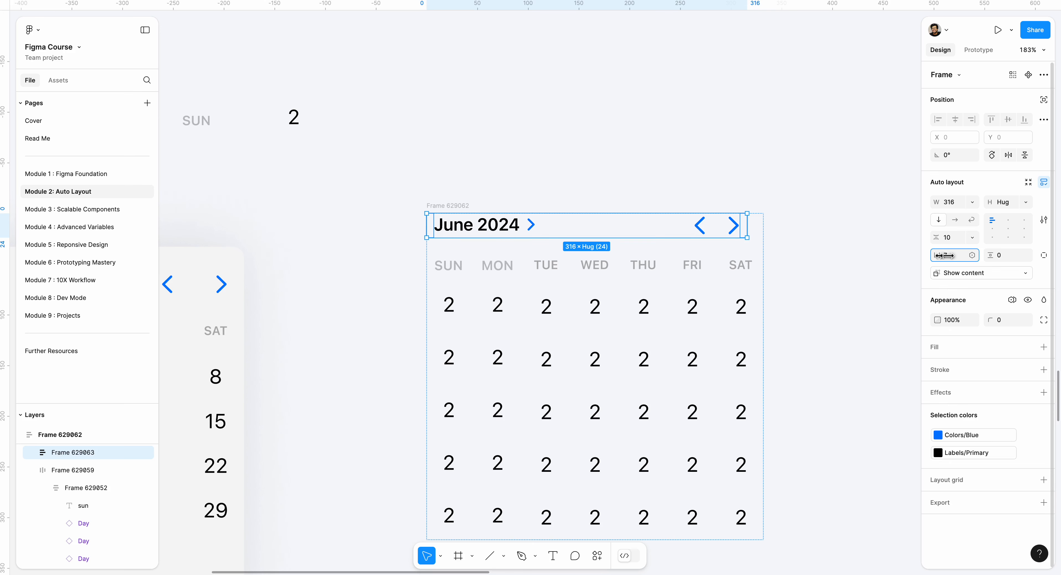
click(967, 203)
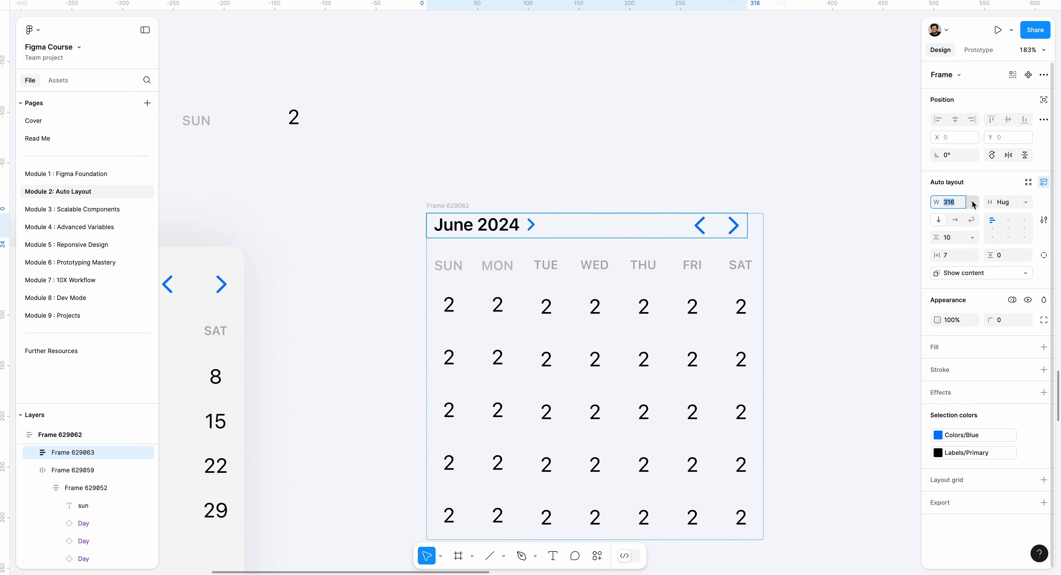
click(973, 202)
click(975, 234)
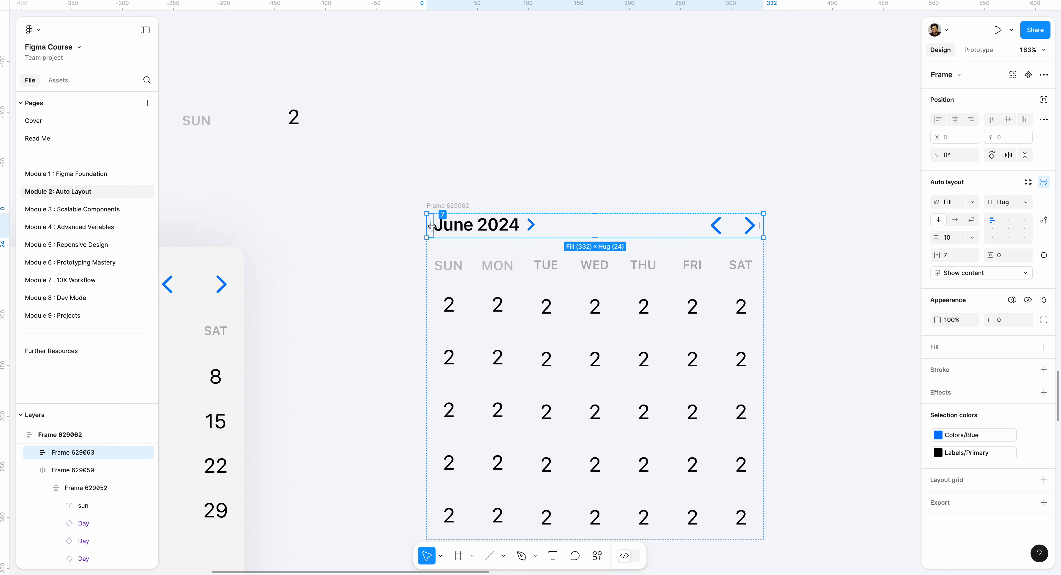
- Add a vertical guide at X 8 along the SUN label's left edge and set the header wrapper's left padding to 8
drag(431, 225, 428, 225)
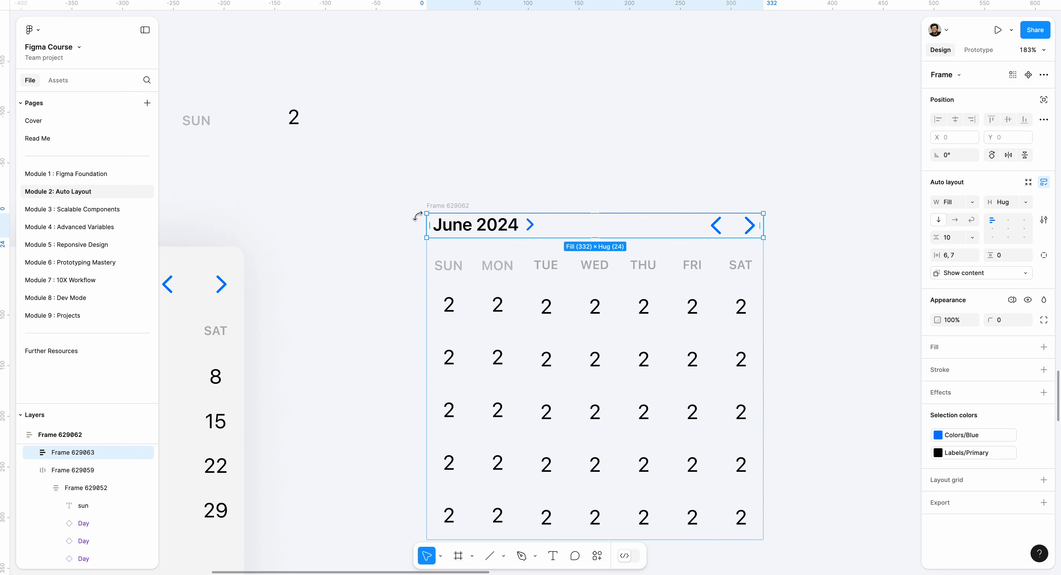
drag(8, 272, 435, 277)
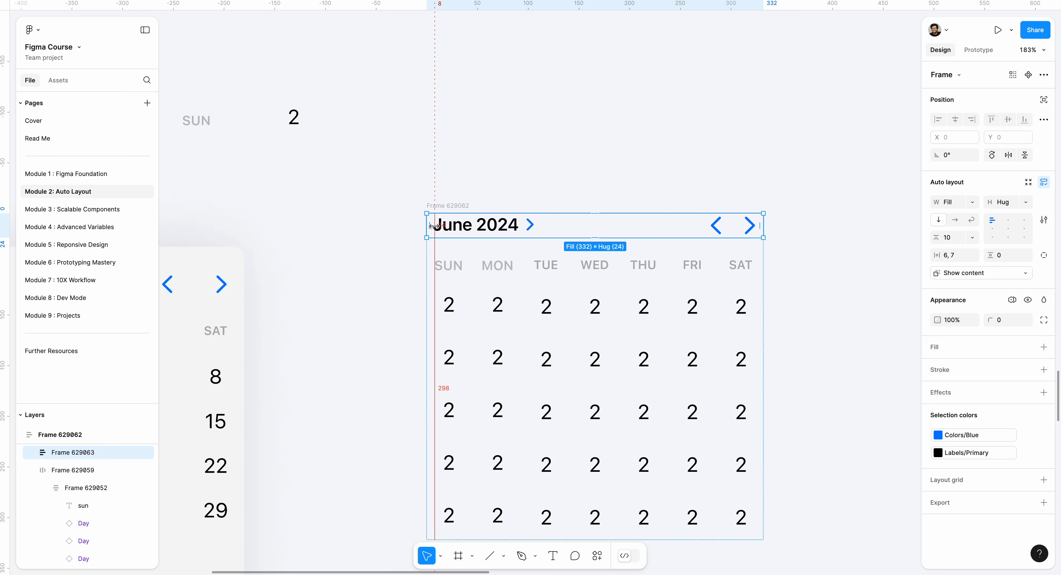
scroll(431, 226, up, 5)
drag(433, 226, 435, 226)
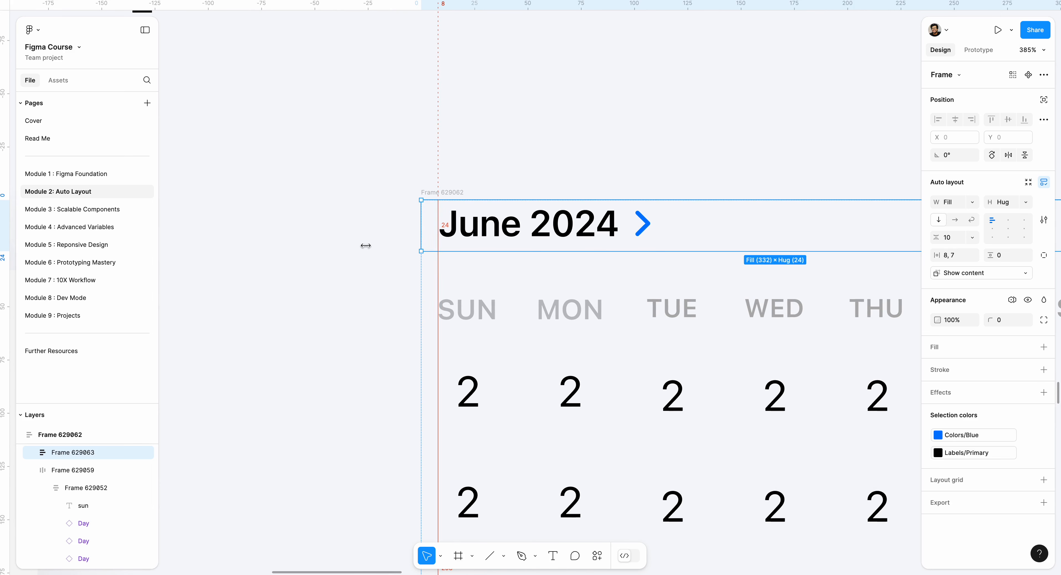
click(381, 161)
- Wrap the whole new calendar frame in an outer auto layout frame with padding 10
scroll(382, 162, down, 5)
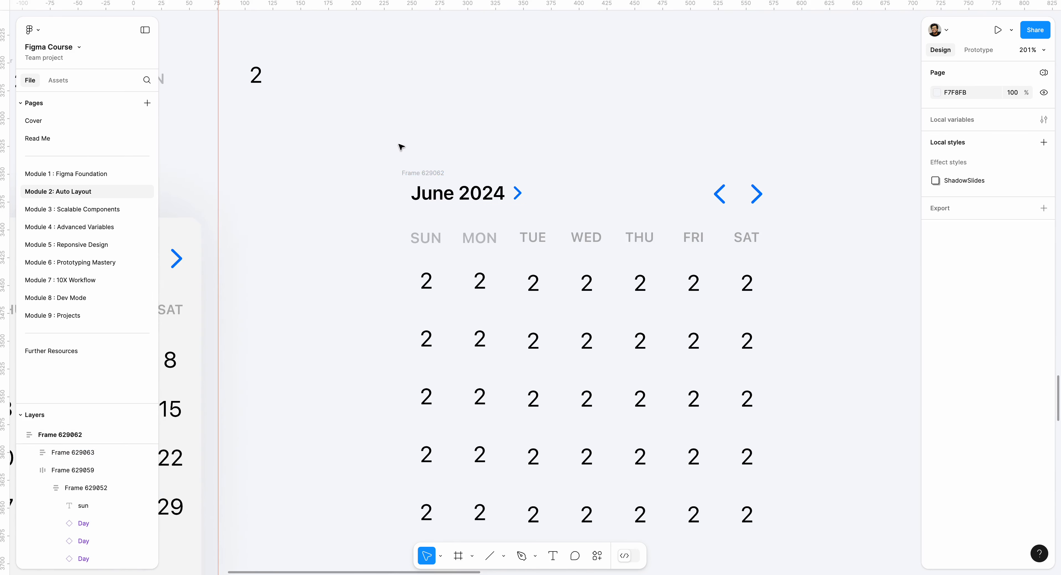
scroll(387, 135, down, 3)
click(425, 63)
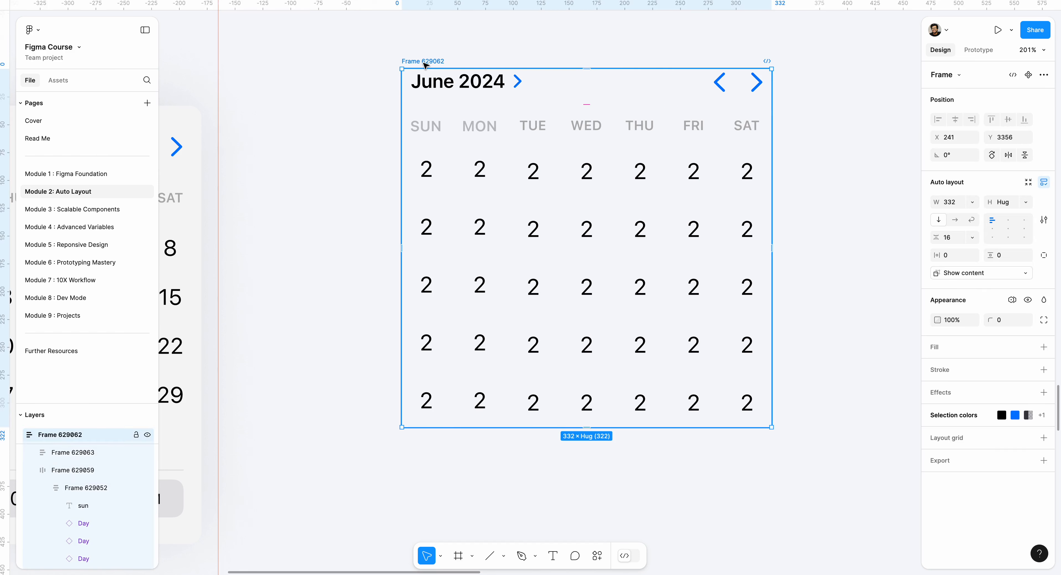
key(shift+a)
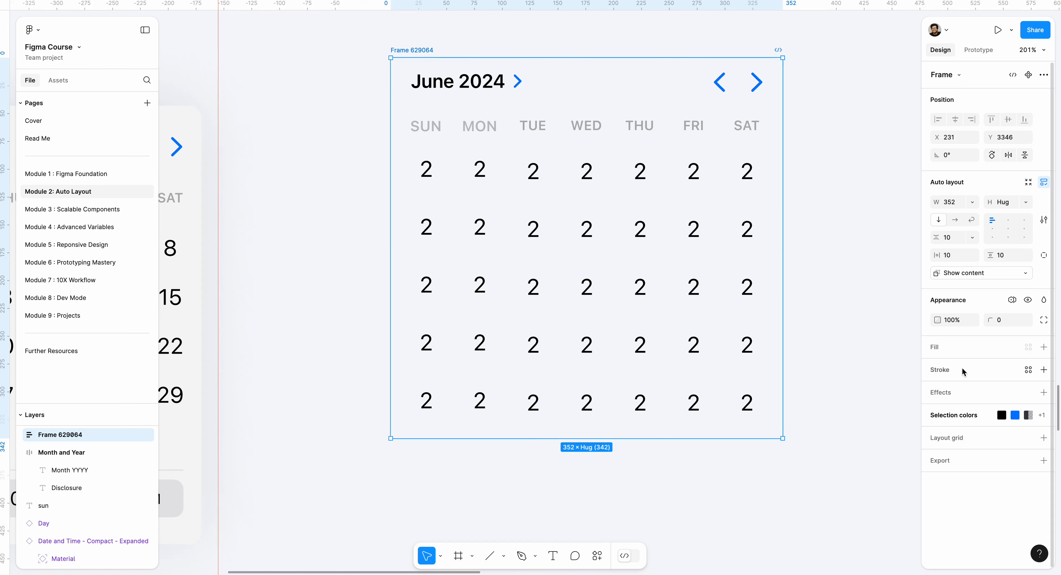
- Give the outer calendar frame an F5F5F6 fill sampled from the canvas
click(933, 347)
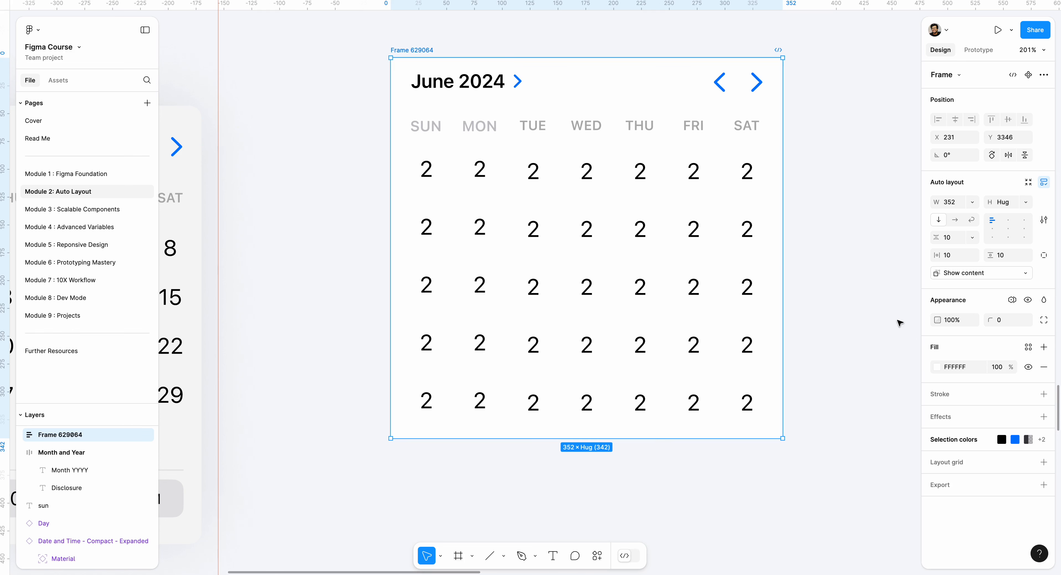
click(936, 367)
click(799, 452)
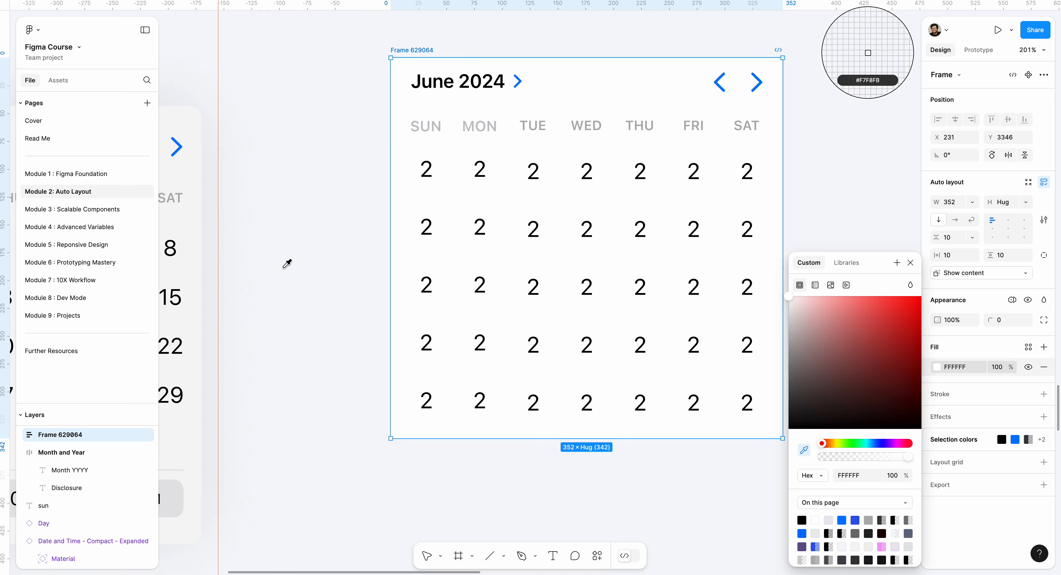
click(281, 245)
click(333, 201)
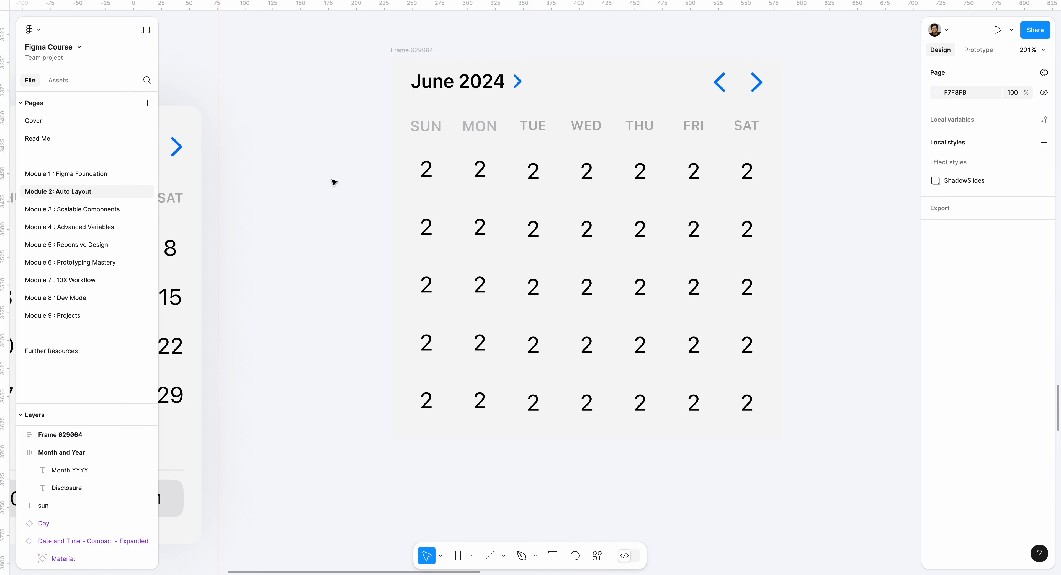
- Set the outer calendar frame's corner radius to 16
scroll(336, 208, up, 2)
scroll(336, 208, right, 2)
click(351, 95)
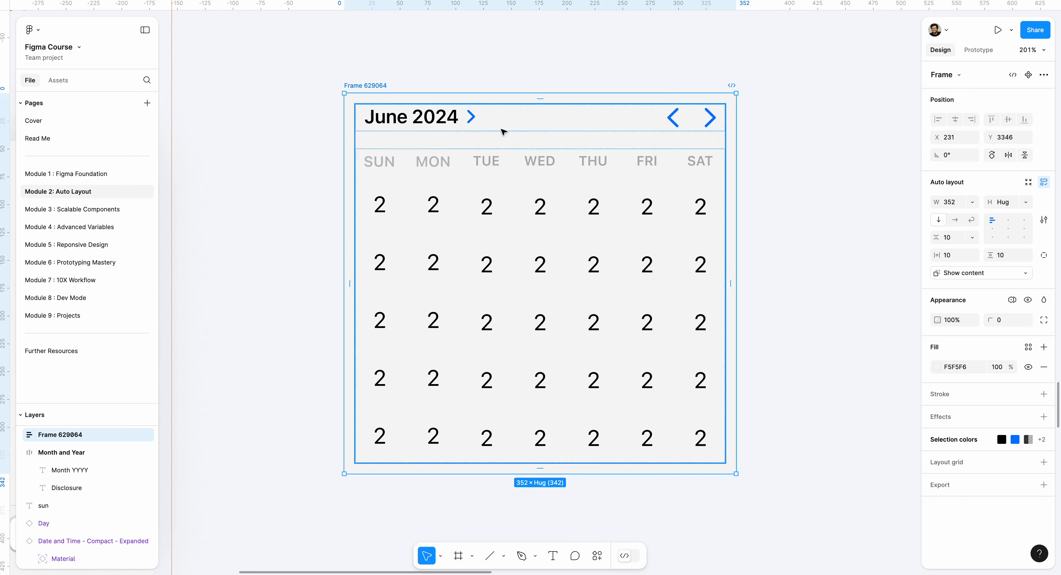
click(1007, 320)
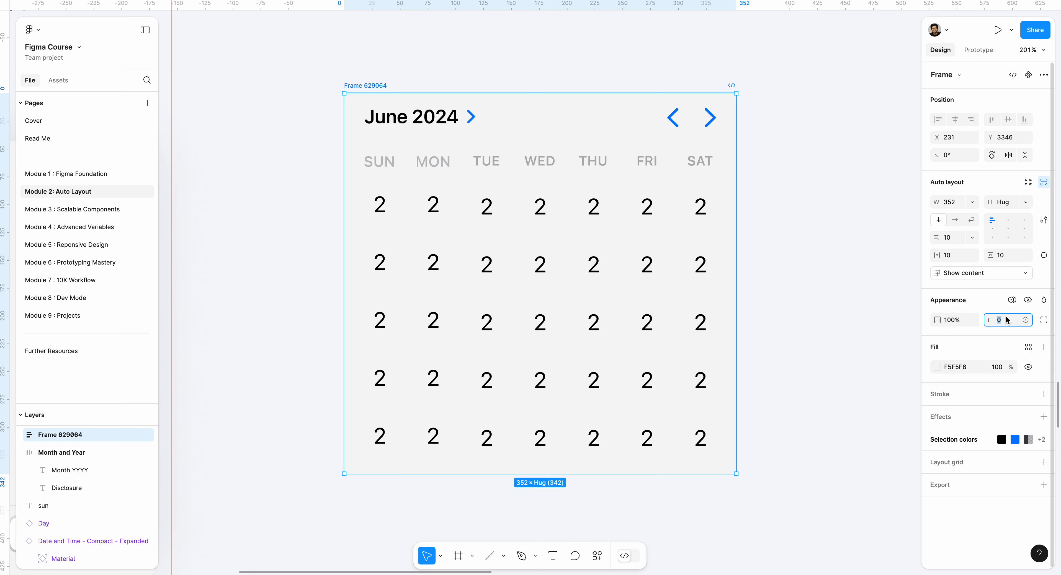
key(Return)
click(784, 258)
- Add a drop shadow to the outer calendar frame with X 1, Y 8 and blur 28.9
scroll(786, 259, down, 1)
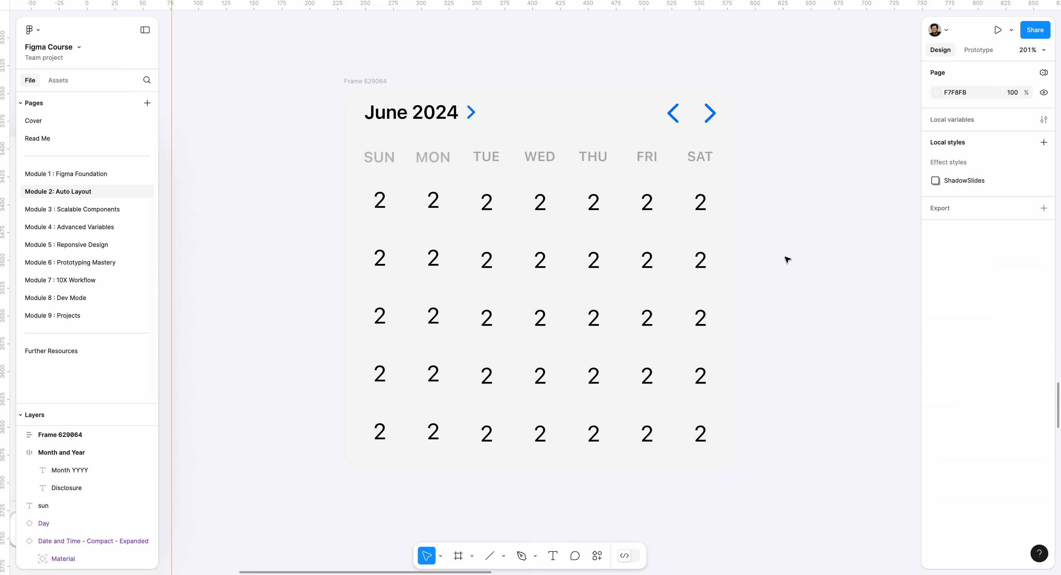
click(371, 87)
click(419, 76)
click(371, 81)
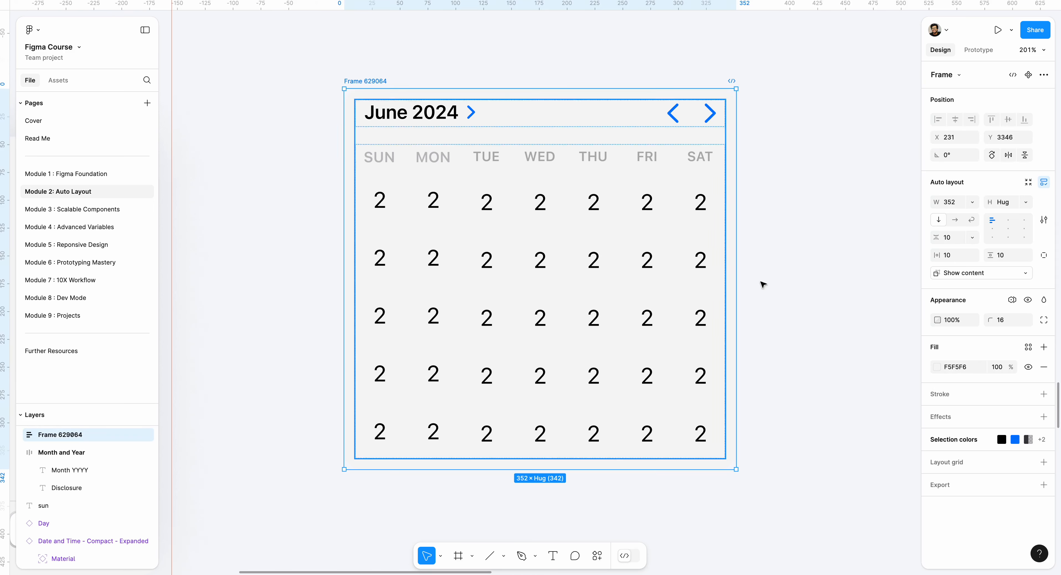
click(939, 417)
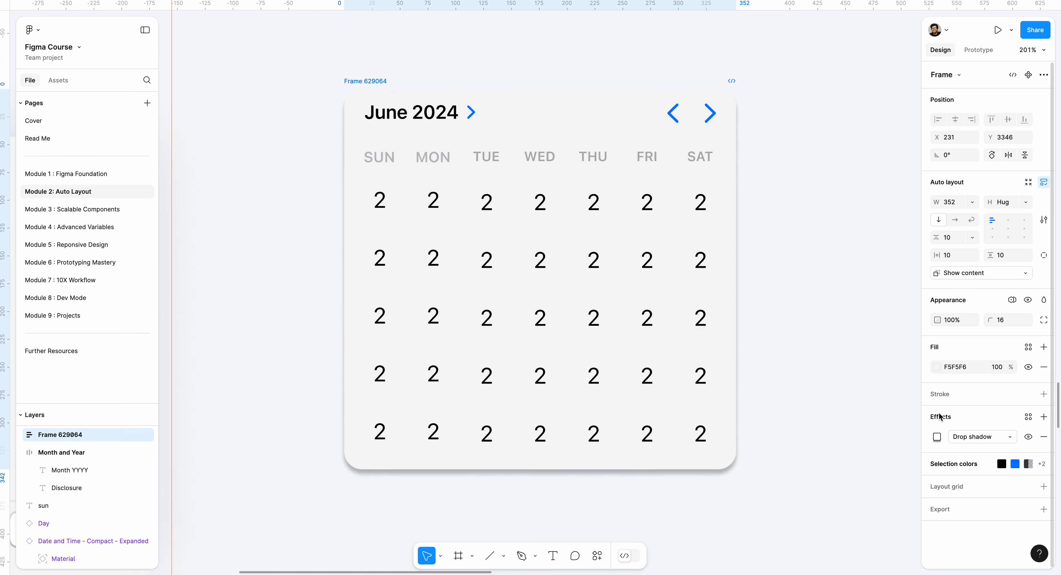
click(1000, 441)
click(937, 434)
click(937, 436)
drag(844, 453, 857, 488)
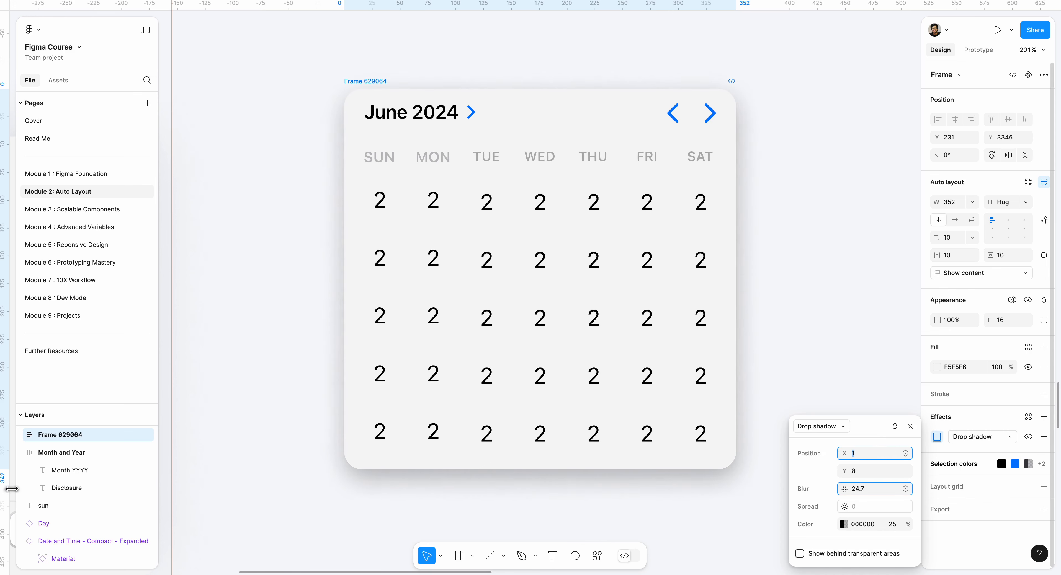
- Reduce the drop shadow's black color to 12% opacity
click(843, 524)
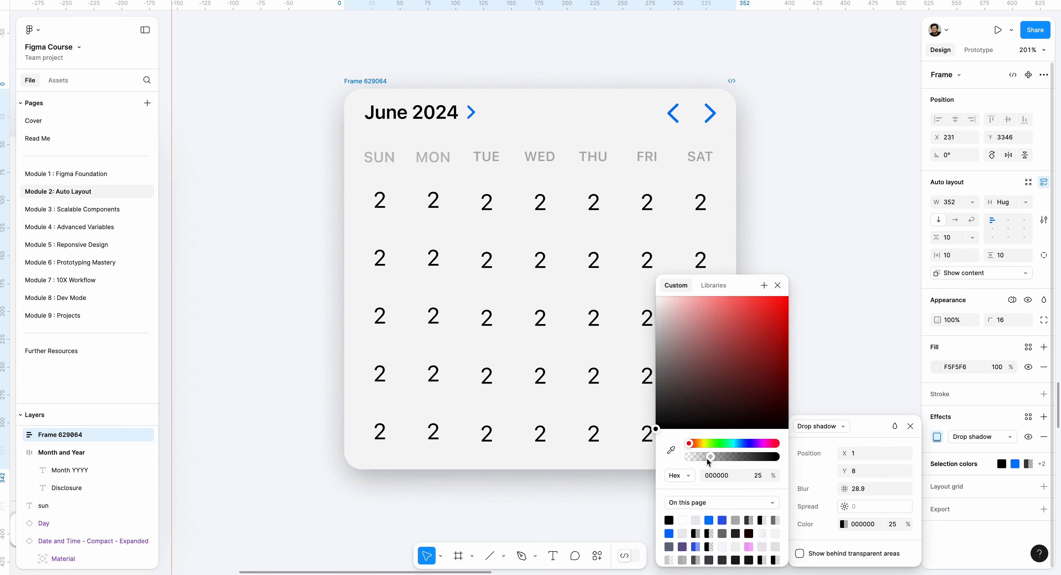
drag(706, 458, 701, 458)
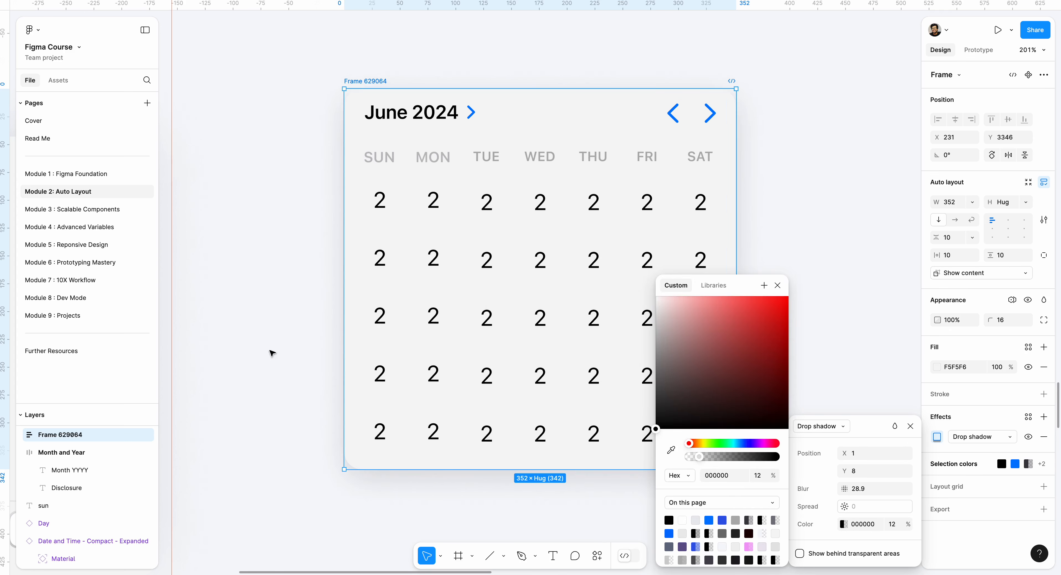
click(257, 322)
scroll(321, 350, right, 1)
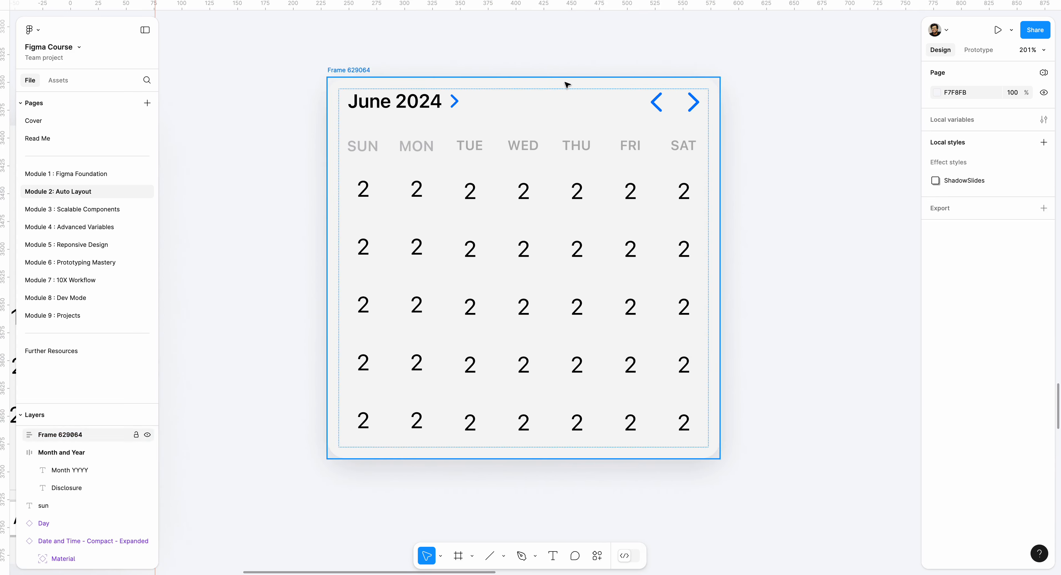
- Widen the outer calendar frame until its day grid is about 399 wide, and check the grid and SAT column sizing
click(356, 71)
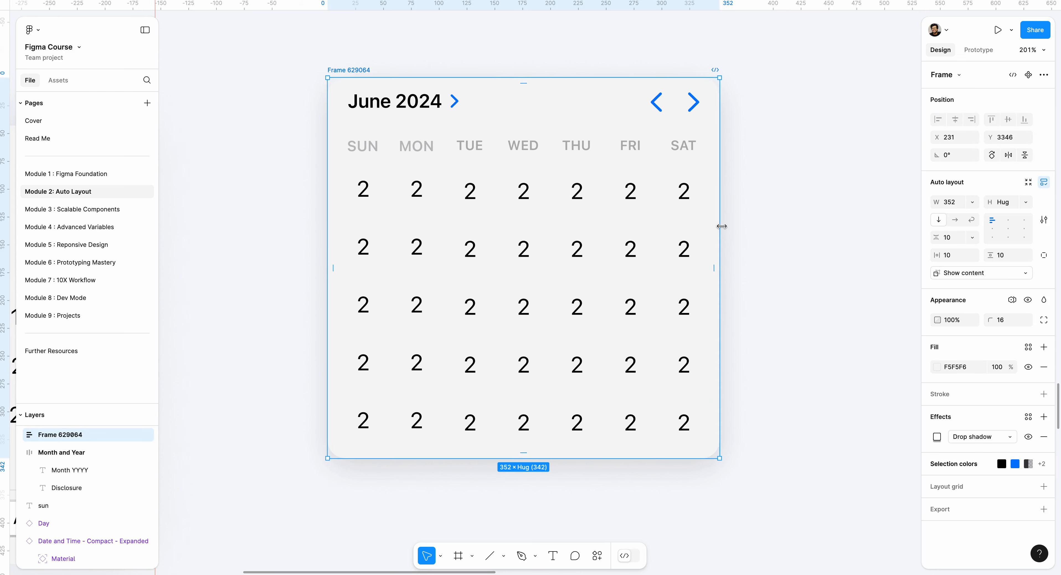
drag(719, 215, 794, 200)
click(688, 217)
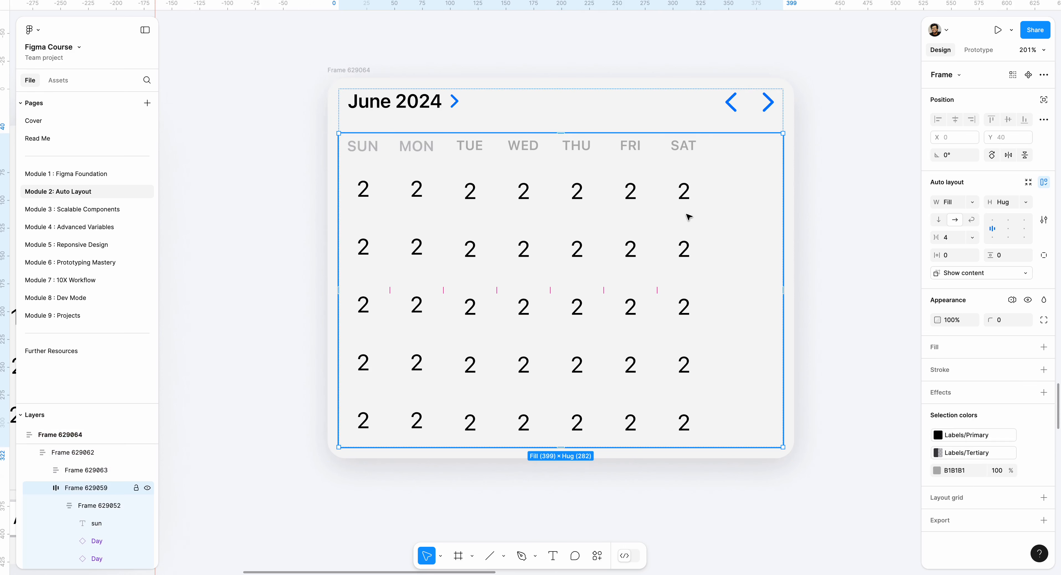
click(687, 215)
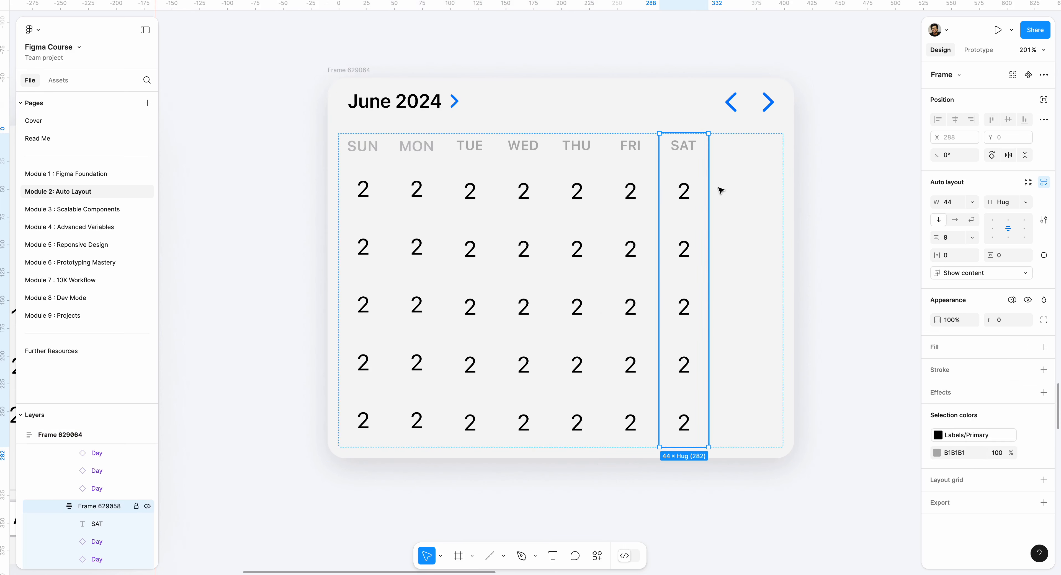
click(841, 175)
- Set the day grid frame's width to hug contents and resize the outer calendar frame to about 402 wide
click(737, 191)
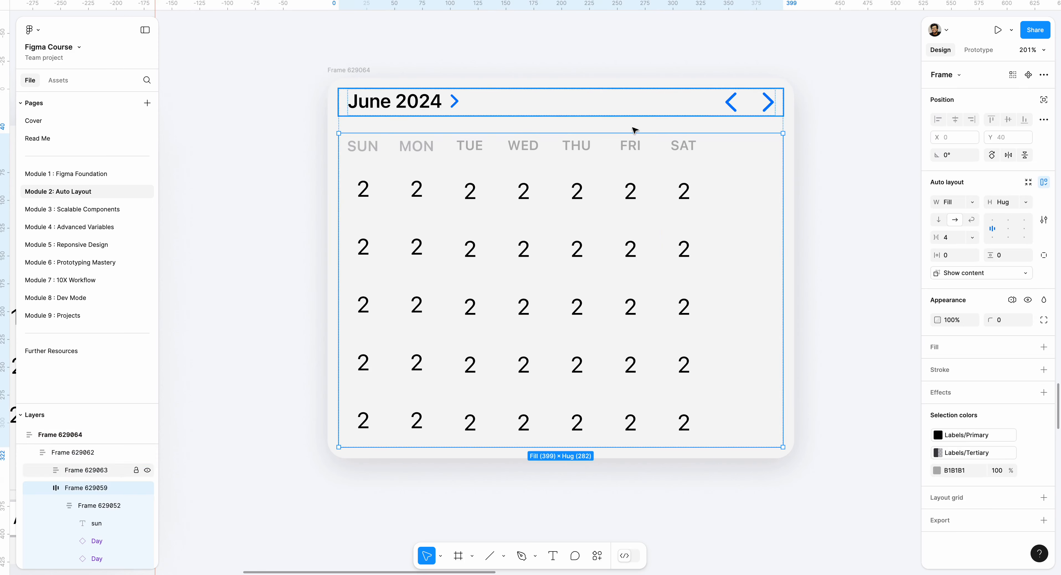
click(971, 202)
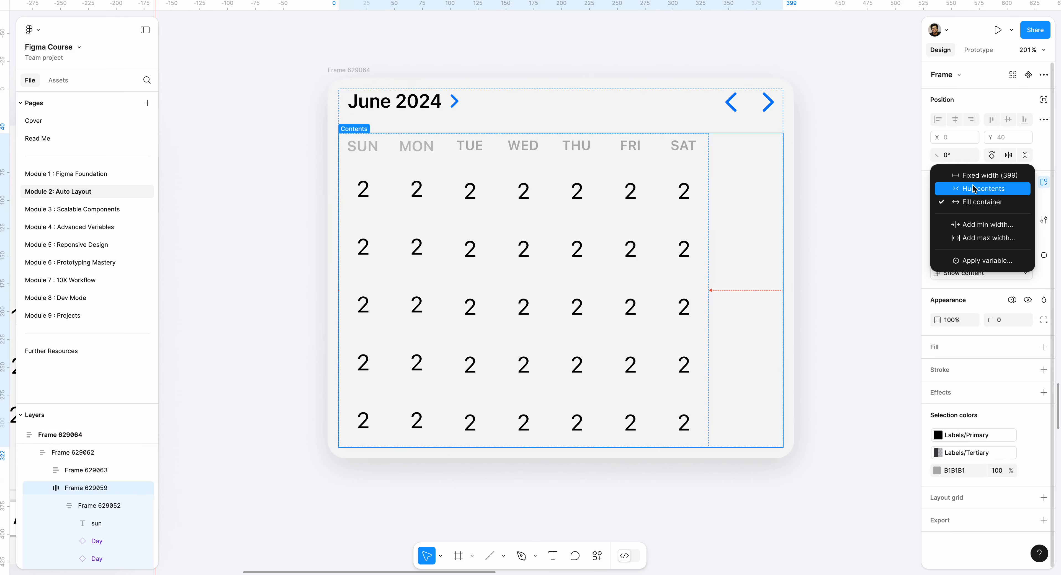
click(982, 189)
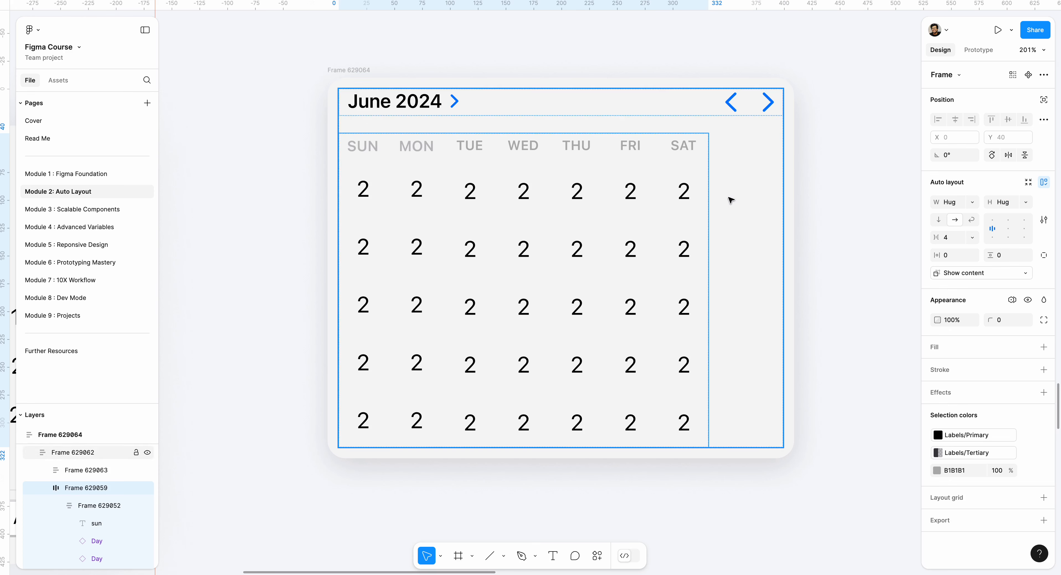
click(360, 67)
mouse_move(793, 204)
mouse_down()
mouse_move(718, 203)
mouse_move(775, 202)
mouse_up()
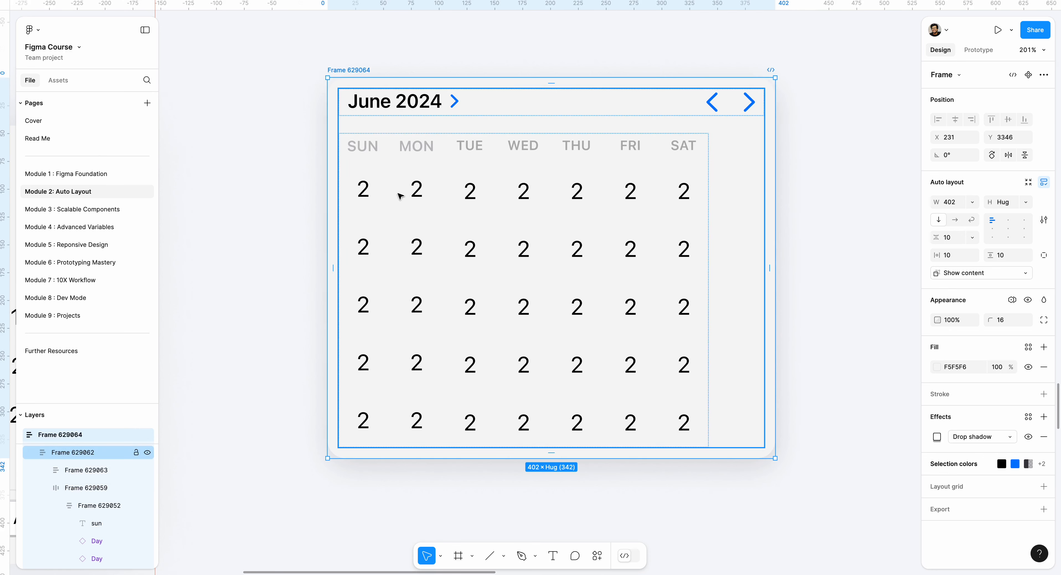
- Set the widths of the SUN and MON columns to fill container
click(364, 186)
double_click(364, 186)
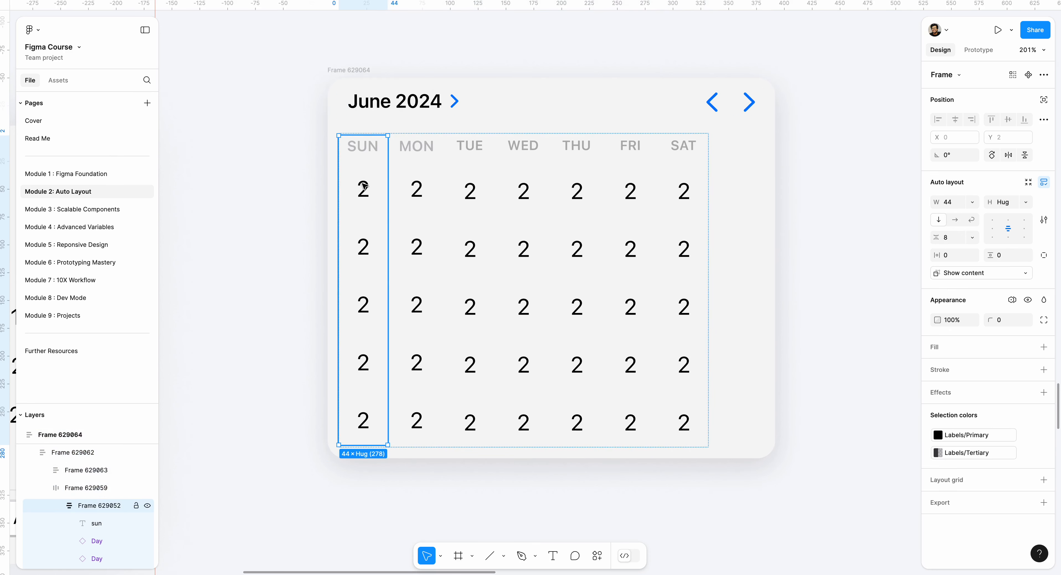
click(967, 206)
click(969, 228)
click(437, 202)
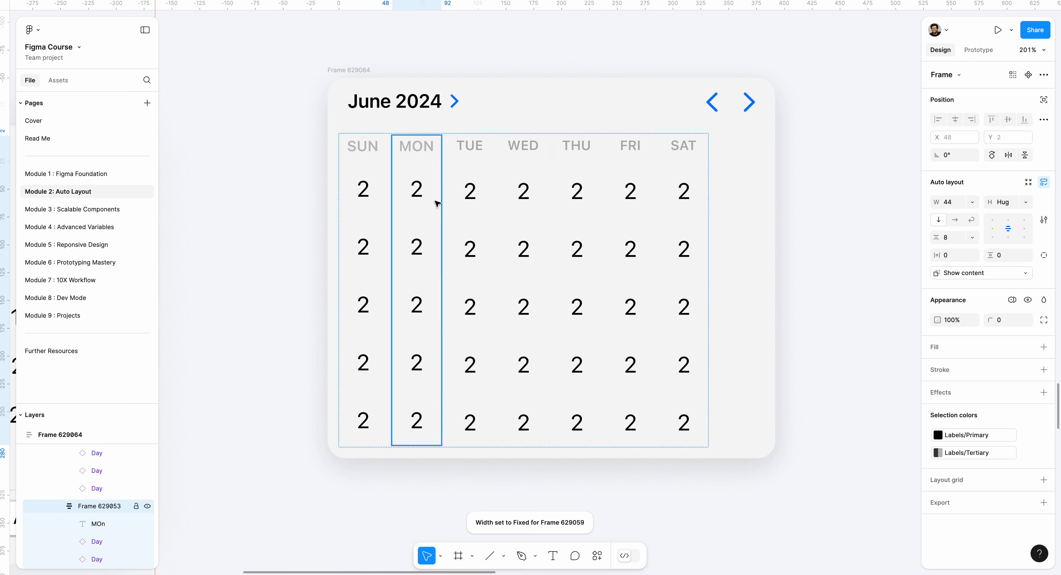
click(972, 202)
click(970, 227)
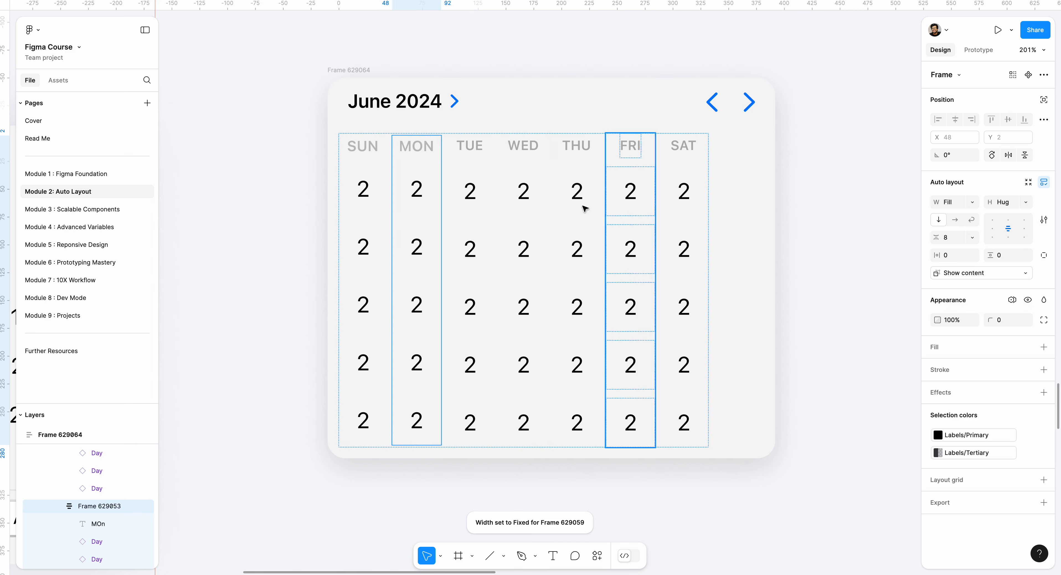
- Set the widths of the TUE and WED columns to fill container
click(487, 208)
click(972, 202)
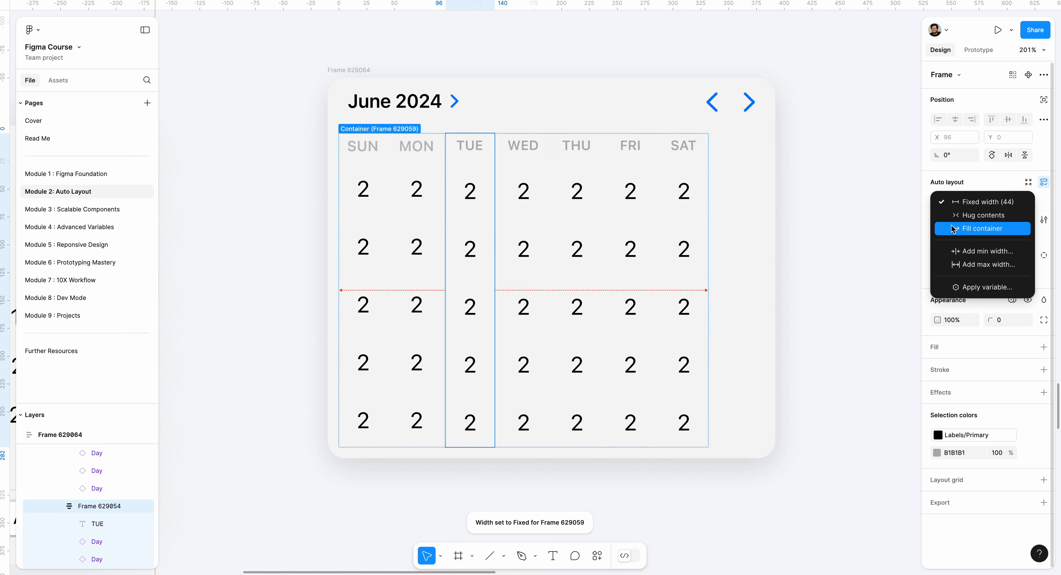
click(952, 229)
click(523, 209)
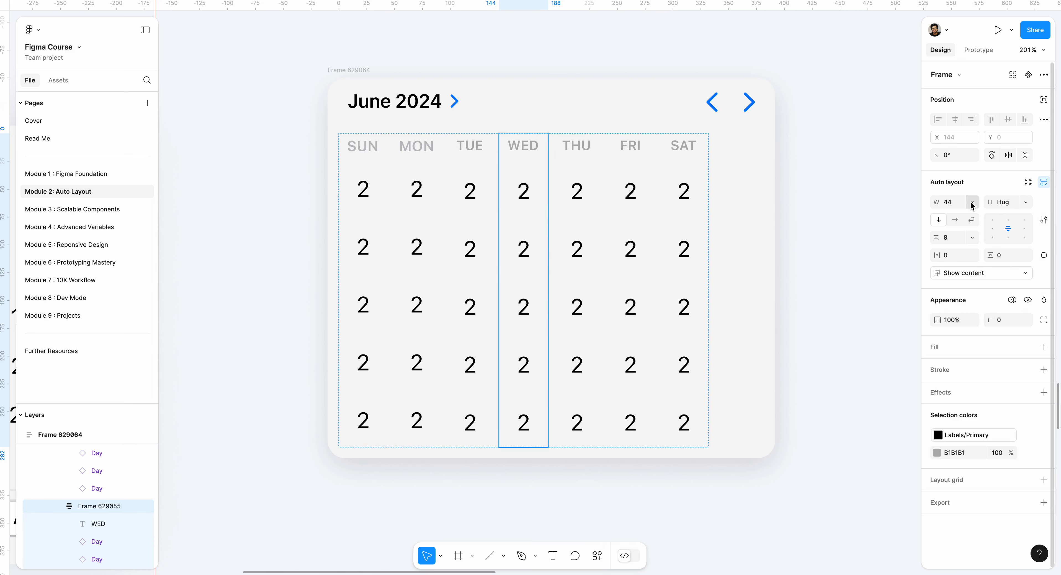
click(972, 202)
click(959, 228)
- Set the widths of the THU and FRI columns to fill container
click(582, 207)
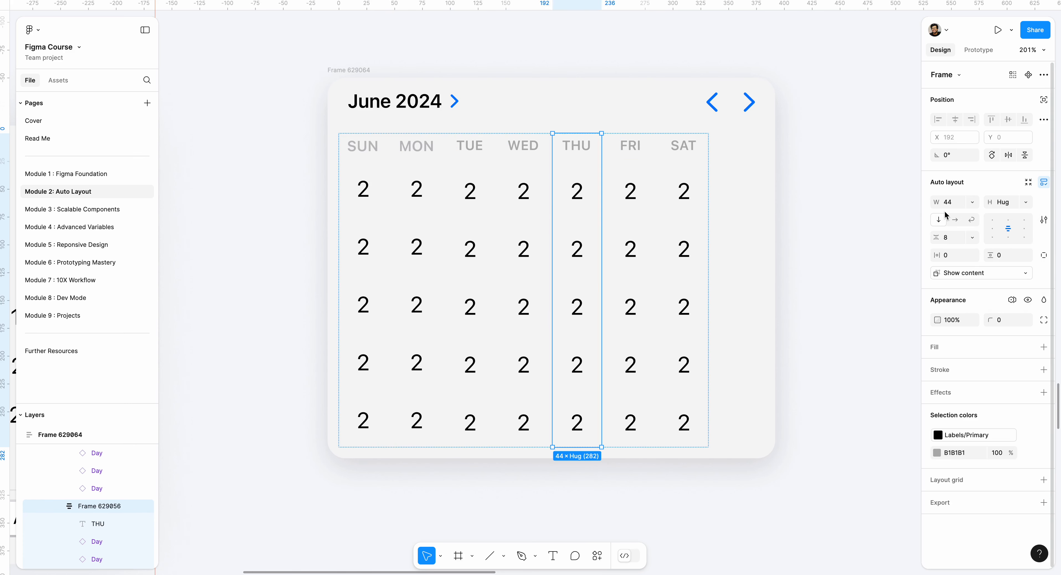
click(972, 203)
click(955, 229)
click(616, 215)
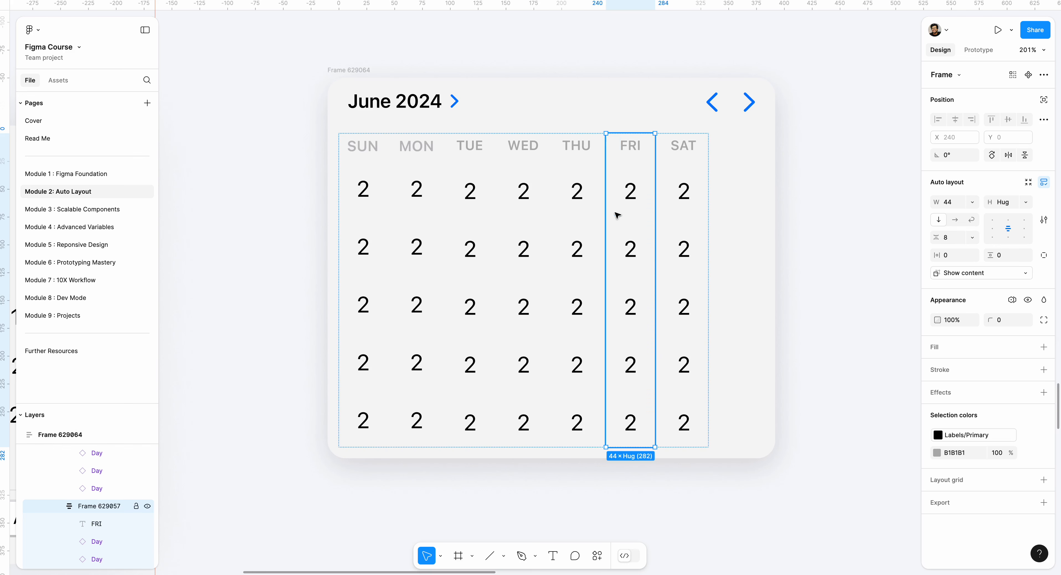
click(972, 202)
click(955, 229)
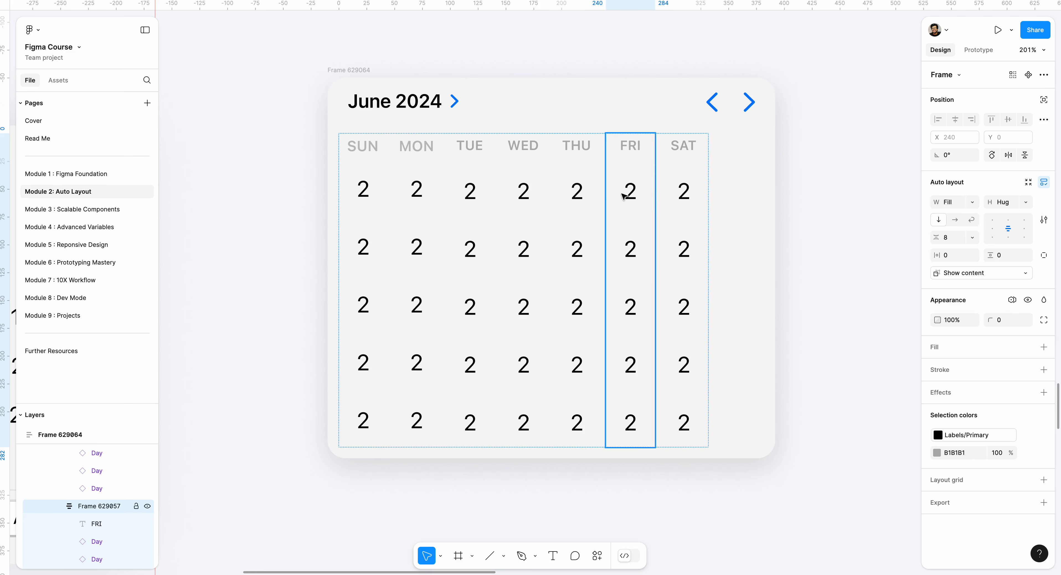
- Set the widths of the SAT column and of the parent day grid frame to fill container
click(677, 202)
click(972, 202)
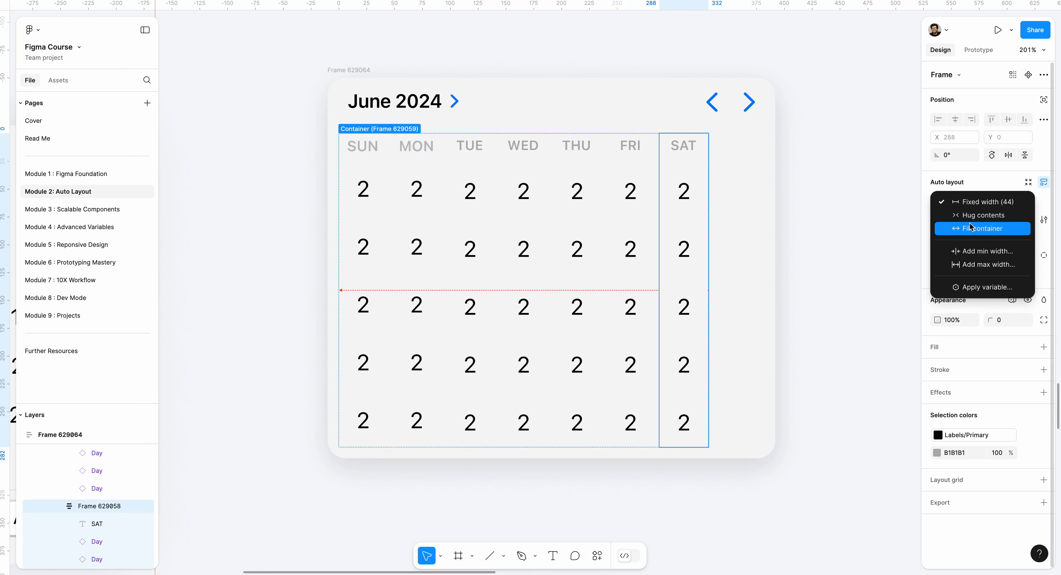
click(971, 228)
key(shift+Return)
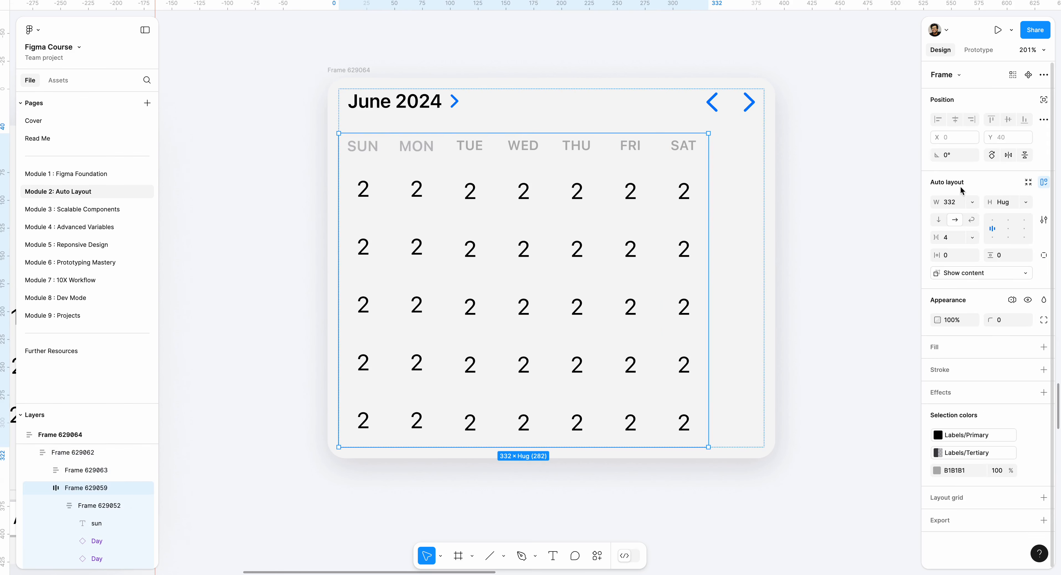
click(972, 203)
click(960, 222)
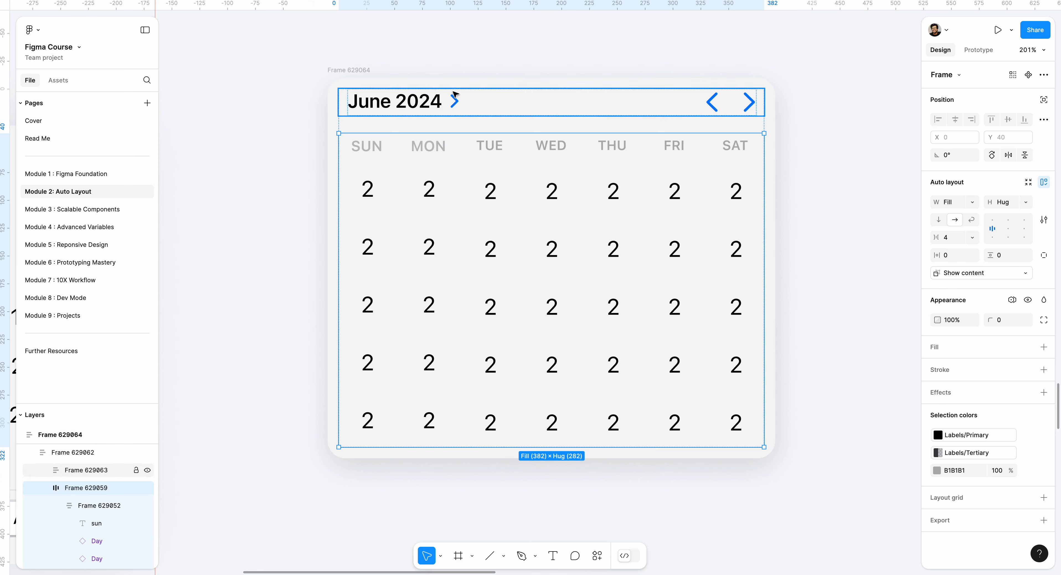
- Test how the seven columns respond by resizing the outer calendar frame, and undo the resize
click(346, 70)
drag(777, 249, 798, 210)
key(ctrl+z)
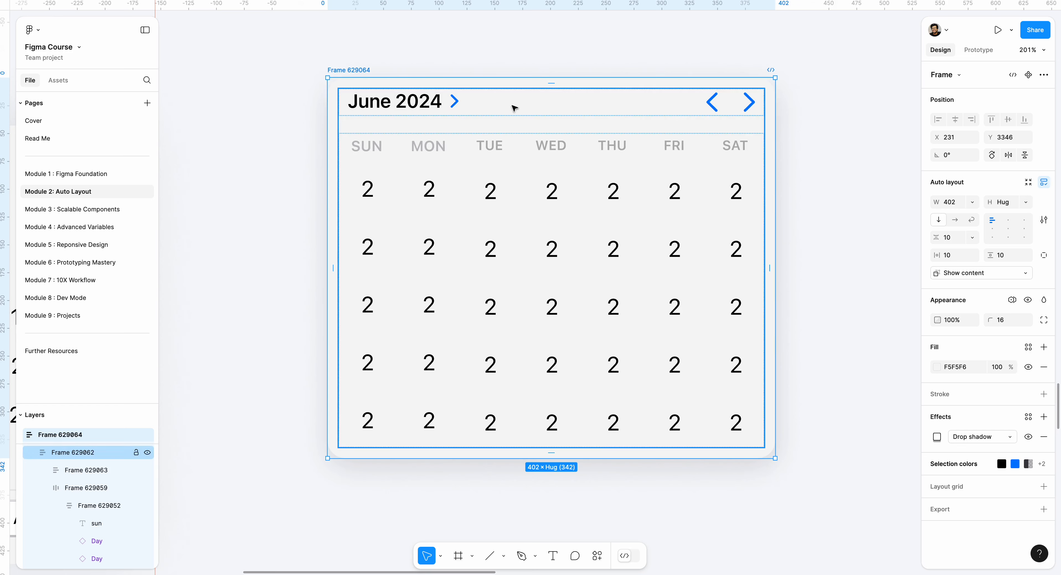
- Inspect the Ends row of the reference calendar and move the rebuilt calendar frame to about X 261, Y 3399
click(574, 62)
scroll(569, 63, down, 5)
scroll(519, 299, up, 5)
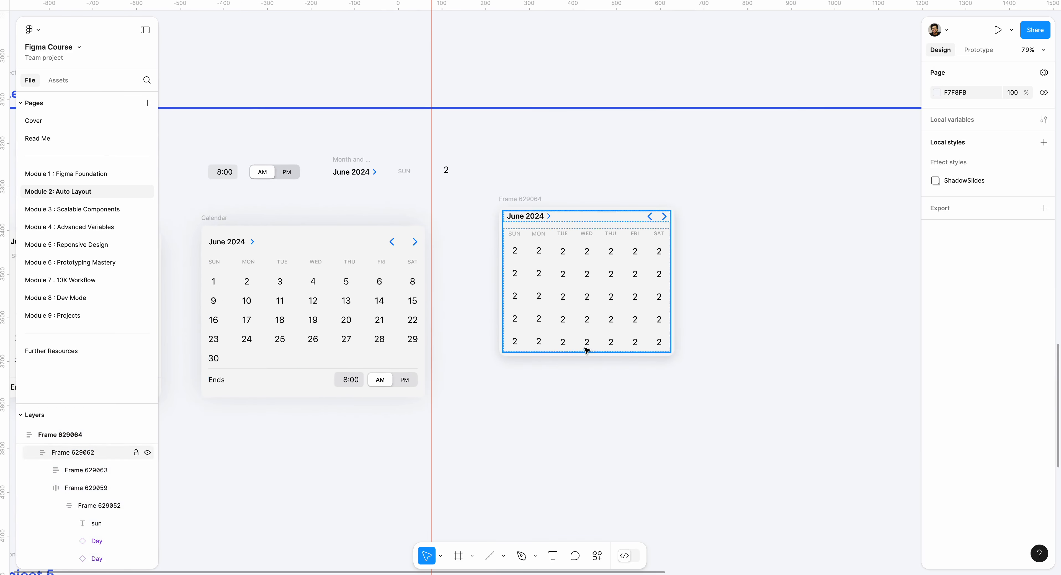
click(297, 379)
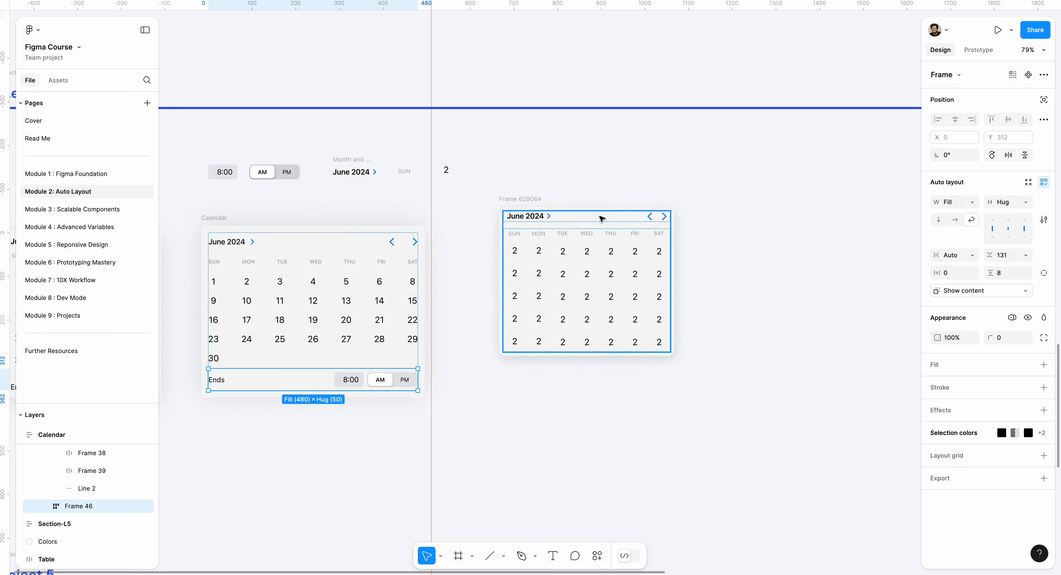
drag(528, 199, 541, 222)
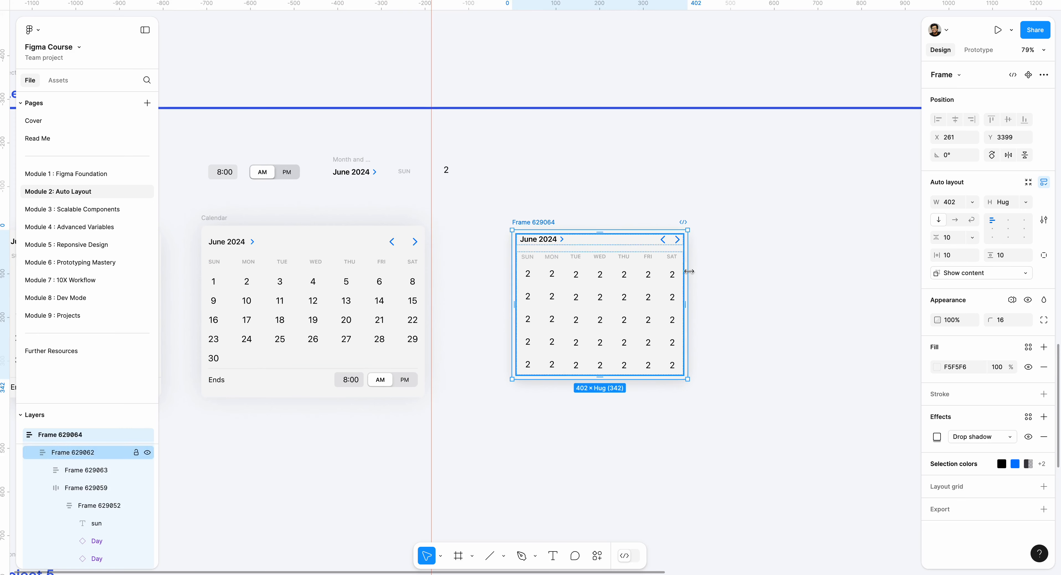
- Narrow the outer calendar frame to about 354 wide and give it a minimum width of 350
scroll(696, 324, up, 5)
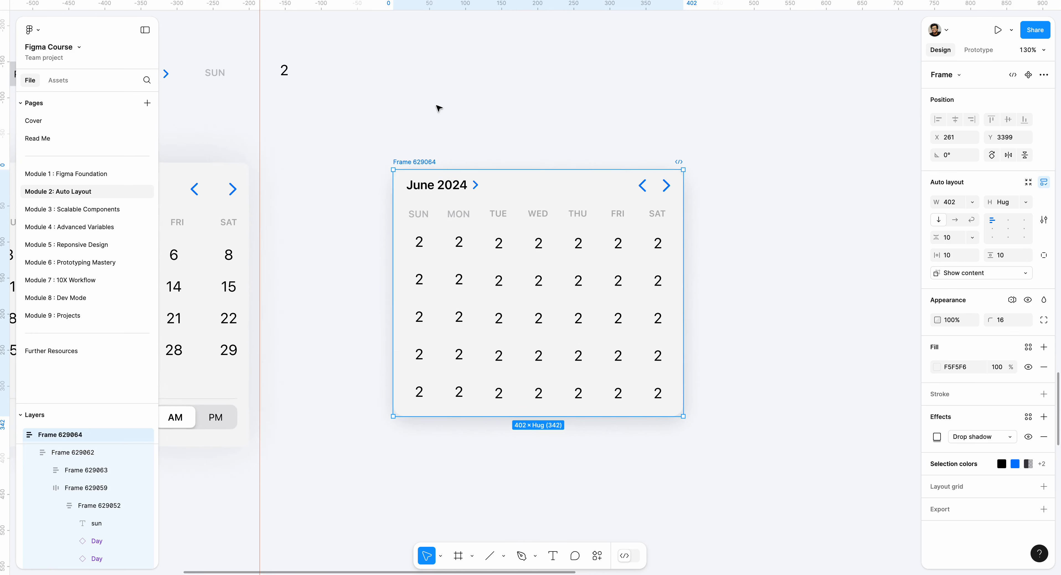
drag(439, 107, 619, 110)
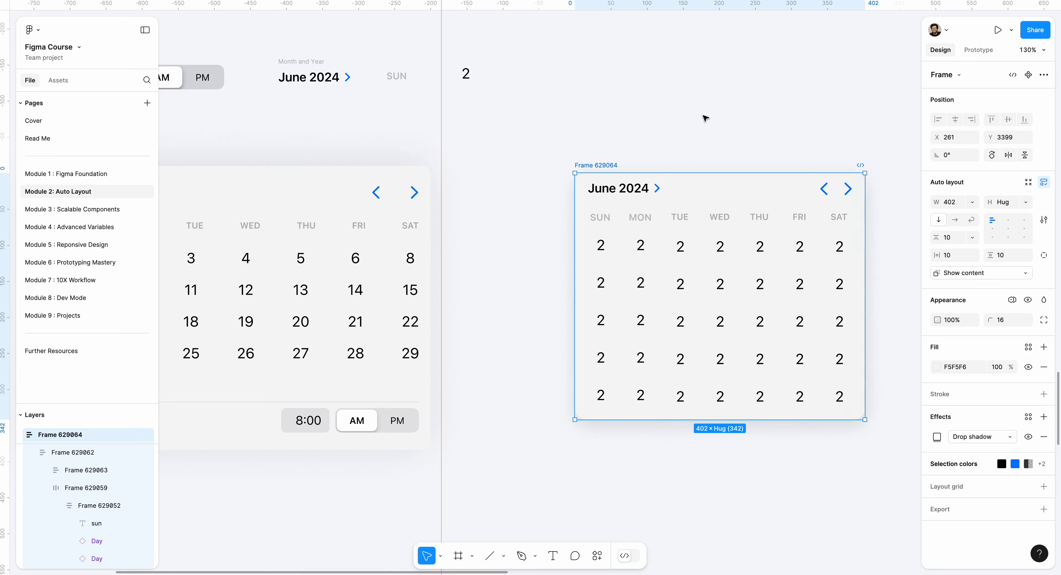
drag(702, 117, 562, 129)
drag(801, 276, 690, 245)
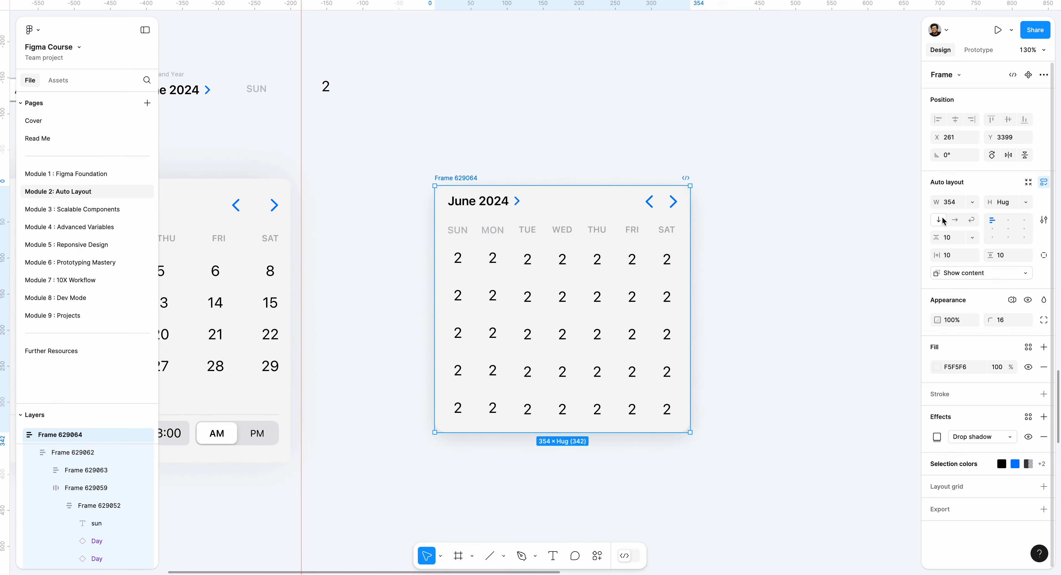
click(971, 203)
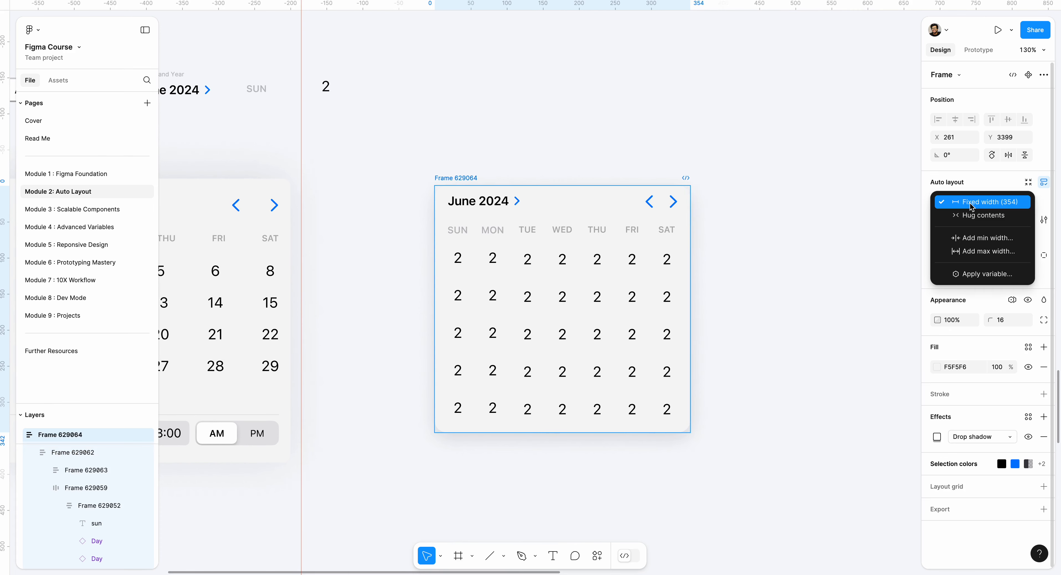
click(967, 238)
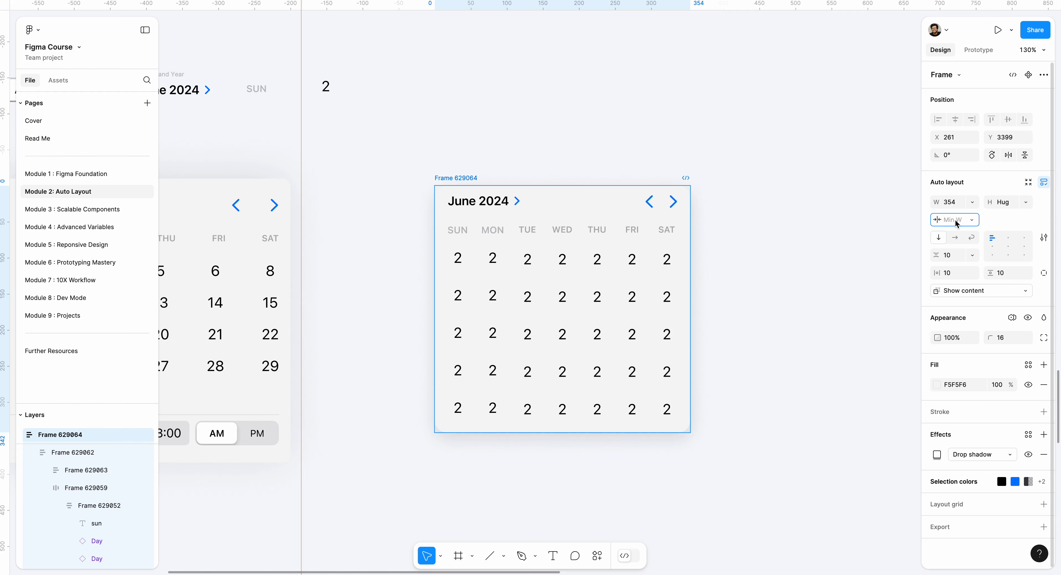
text(350)
key(Return)
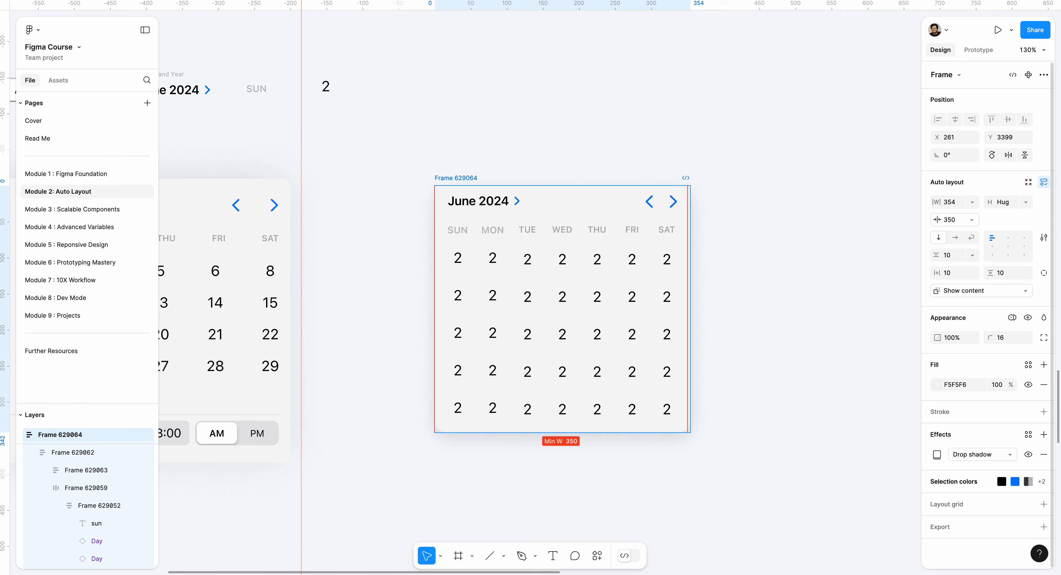
- Widen the outer calendar frame to about 623 and give it a maximum width of 620
click(534, 166)
click(472, 180)
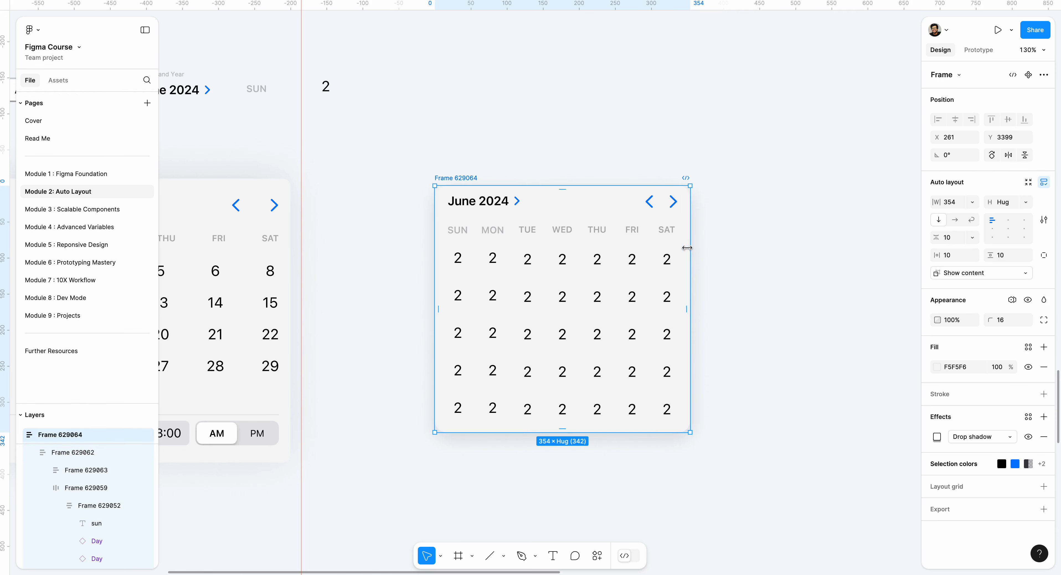
drag(683, 246, 885, 225)
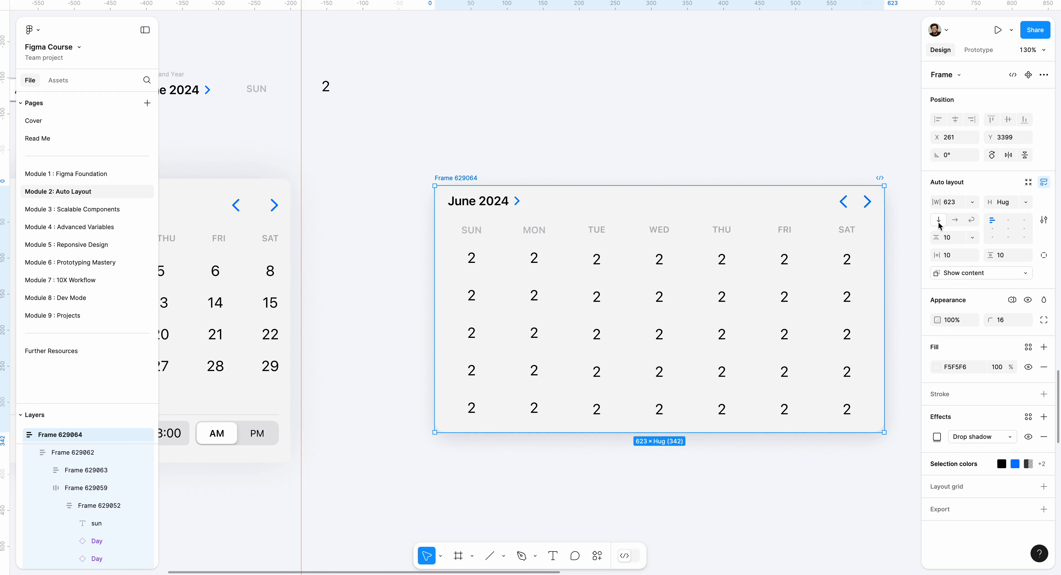
click(973, 203)
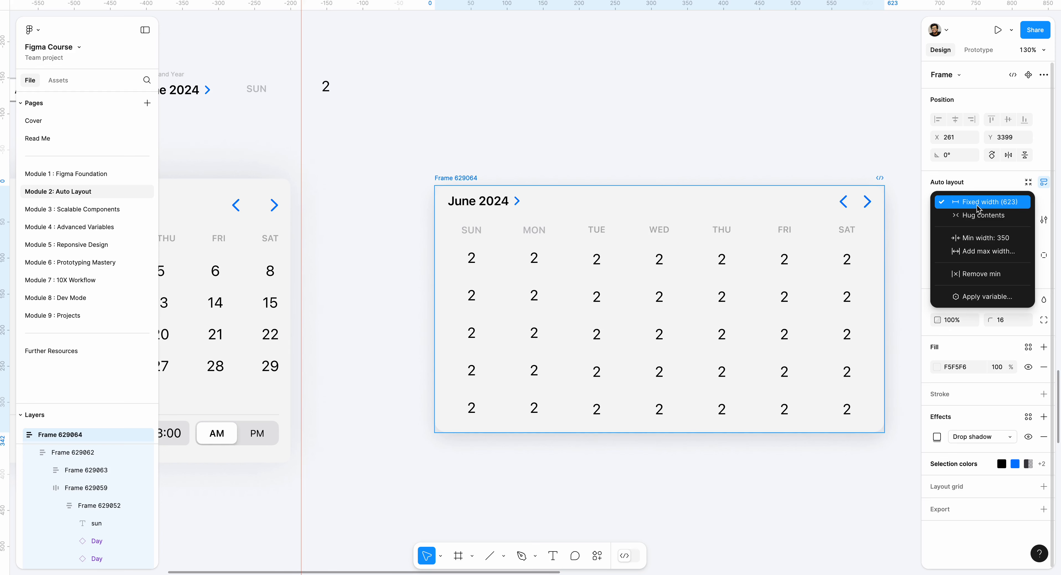
click(982, 251)
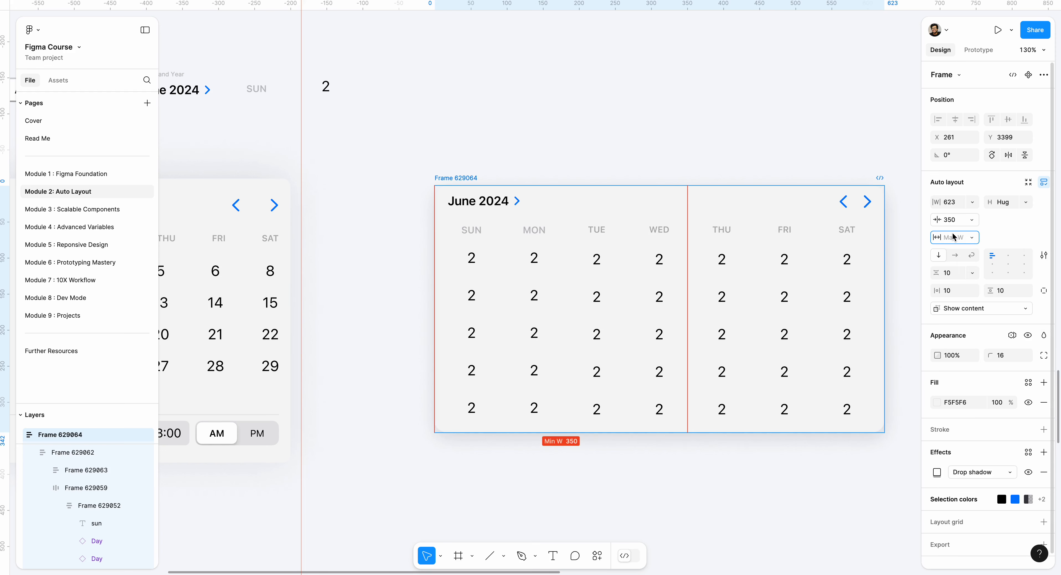
text(620)
key(Return)
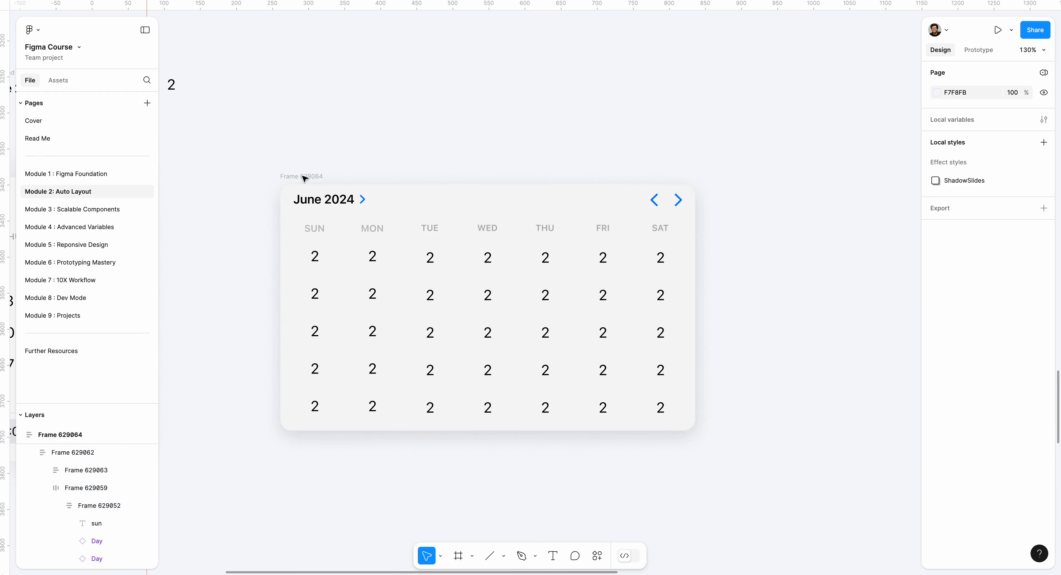
- Resize the outer calendar frame to about 495 wide
click(303, 177)
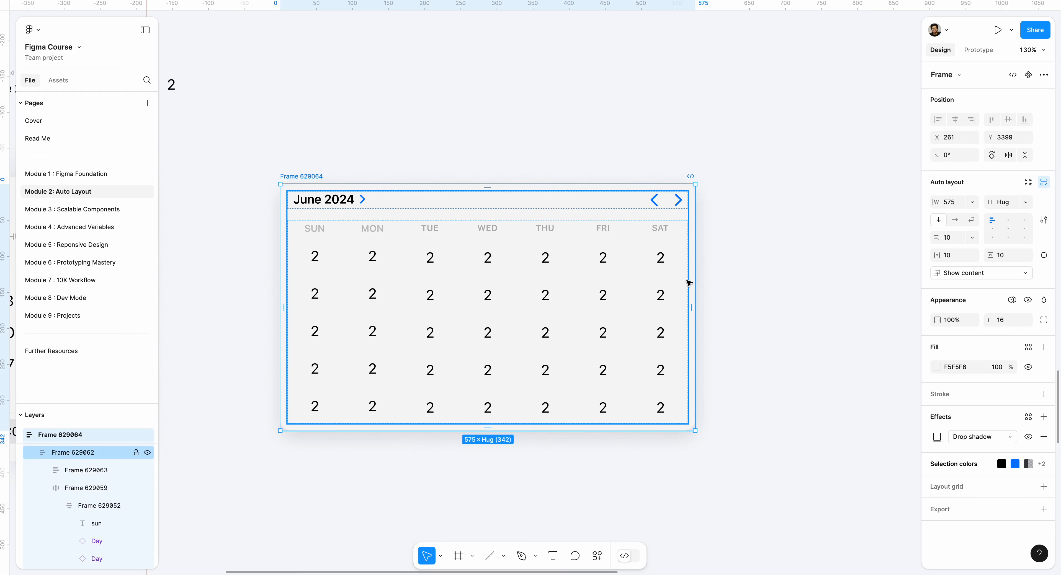
drag(689, 284, 637, 260)
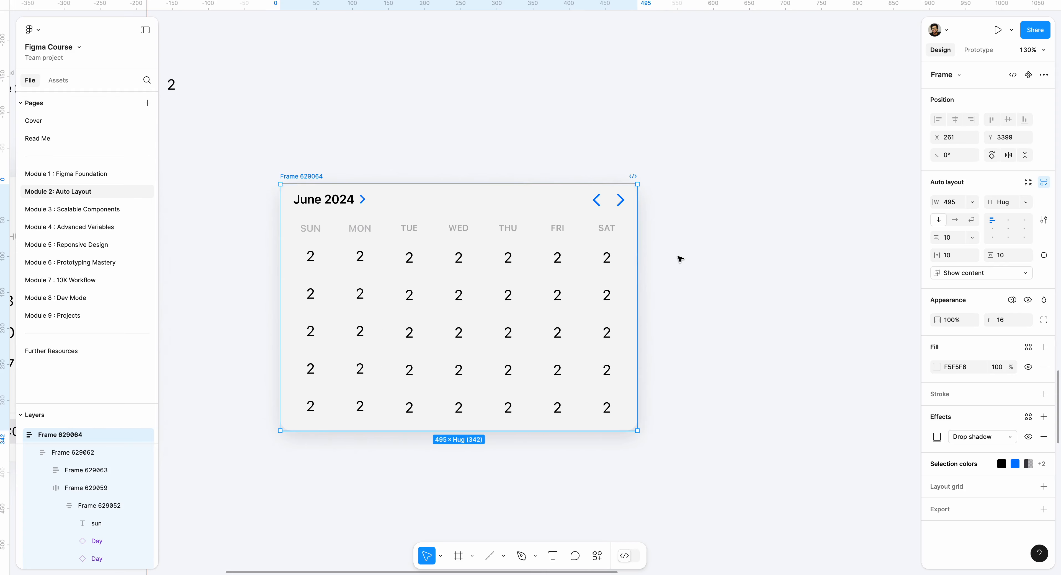
click(679, 259)
- Duplicate the 8:00 time field and the AM/PM toggle from the assets and place the copies below the rebuilt calendar
scroll(614, 247, down, 5)
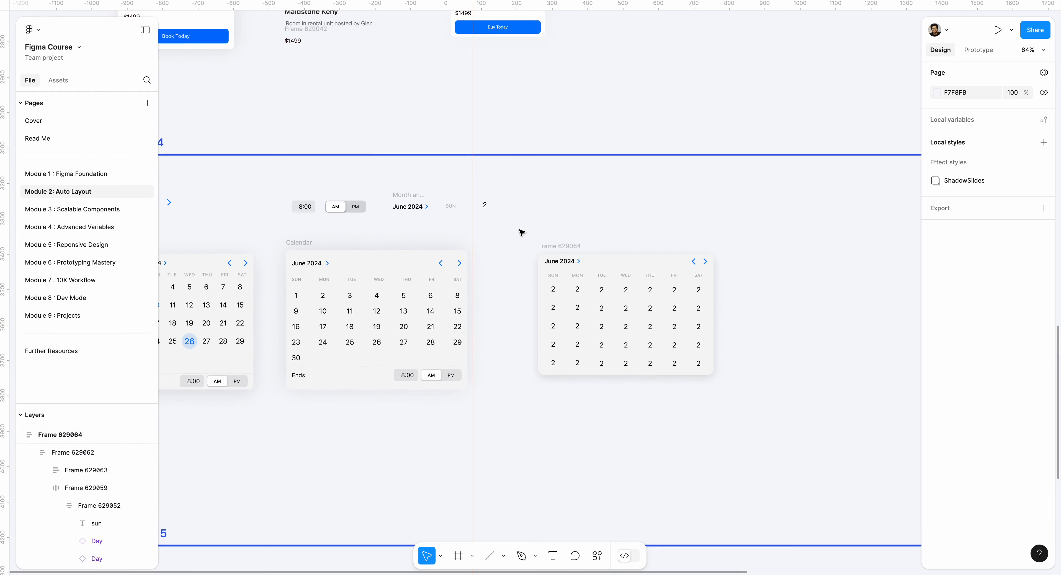
scroll(410, 137, up, 5)
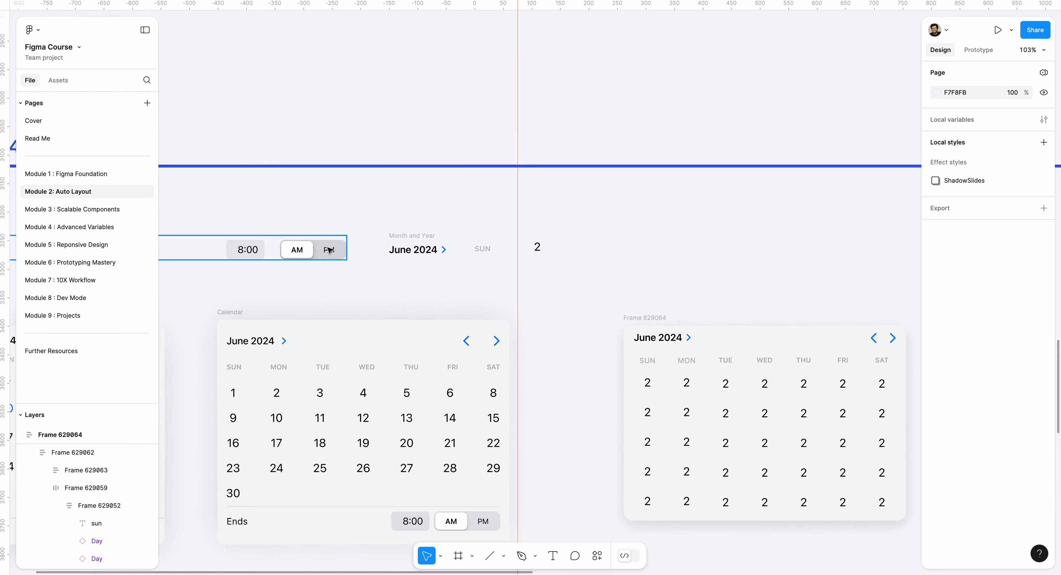
click(329, 252)
shift+click(251, 250)
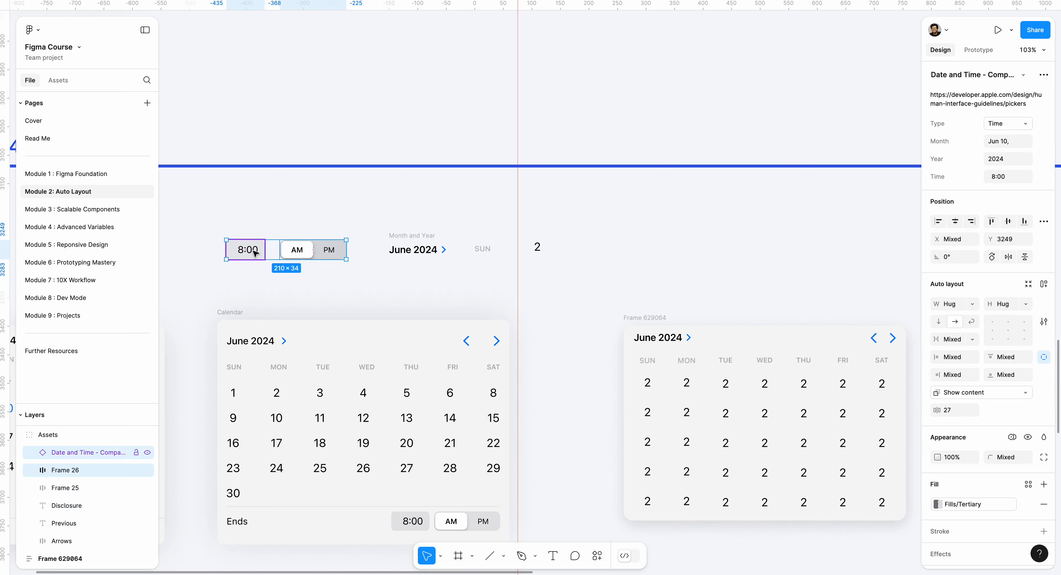
key(ctrl+d)
drag(273, 253, 794, 369)
scroll(400, 301, down, 5)
click(848, 373)
scroll(848, 373, up, 3)
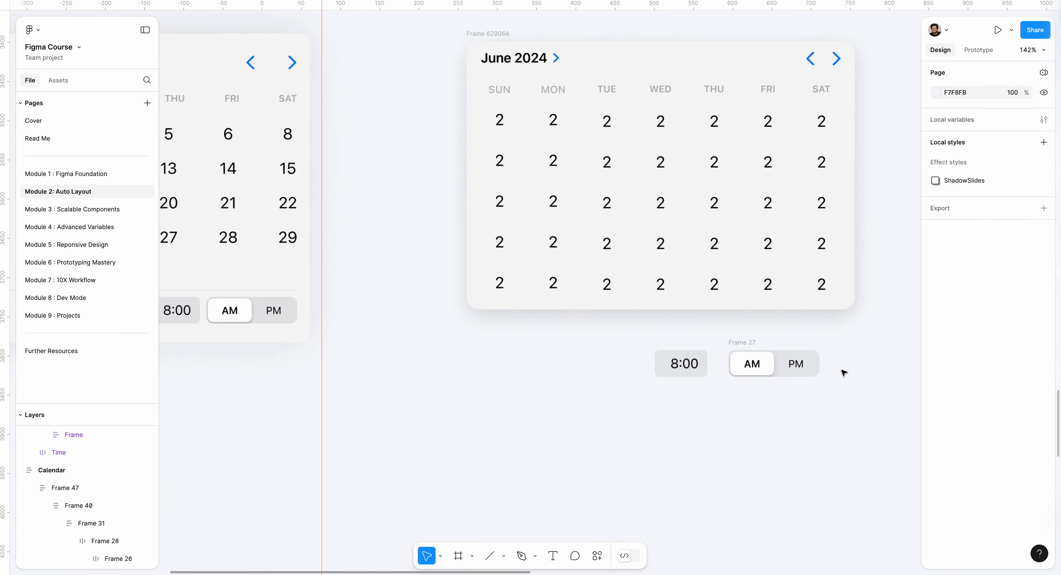
- Draw a divider line about 491 wide below the time controls and set its rotation to 0°
key(l)
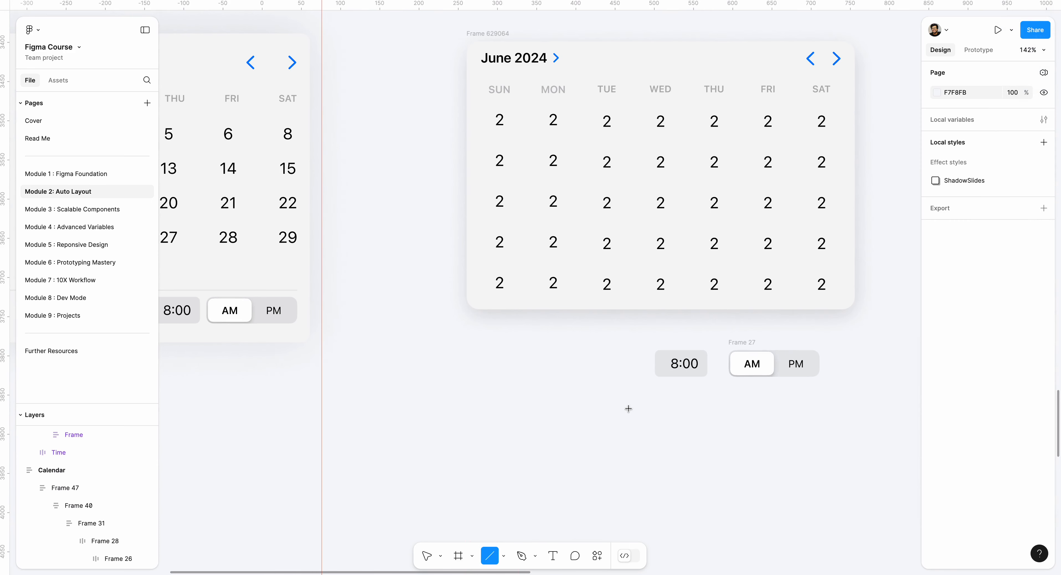
drag(474, 400, 858, 409)
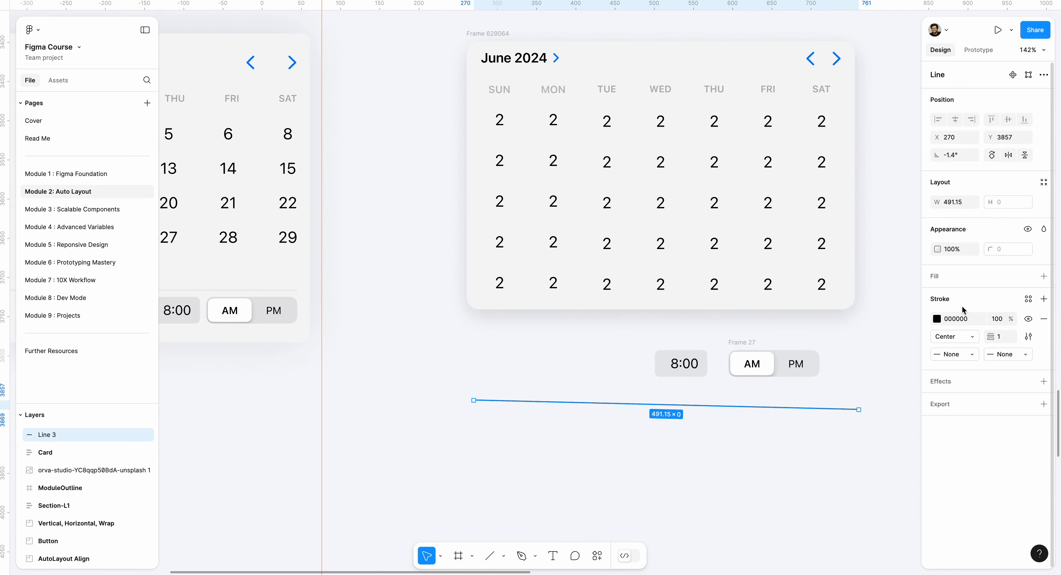
text(0)
key(Return)
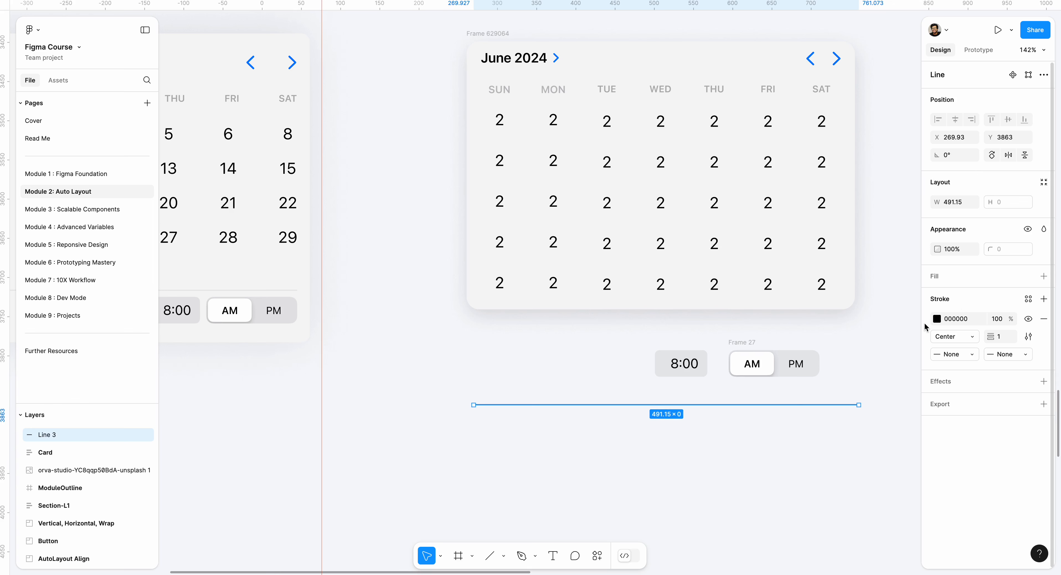
- Set the divider line's stroke colour to E5E5E5 and move it between the calendar and the time controls
click(937, 318)
drag(838, 315, 780, 307)
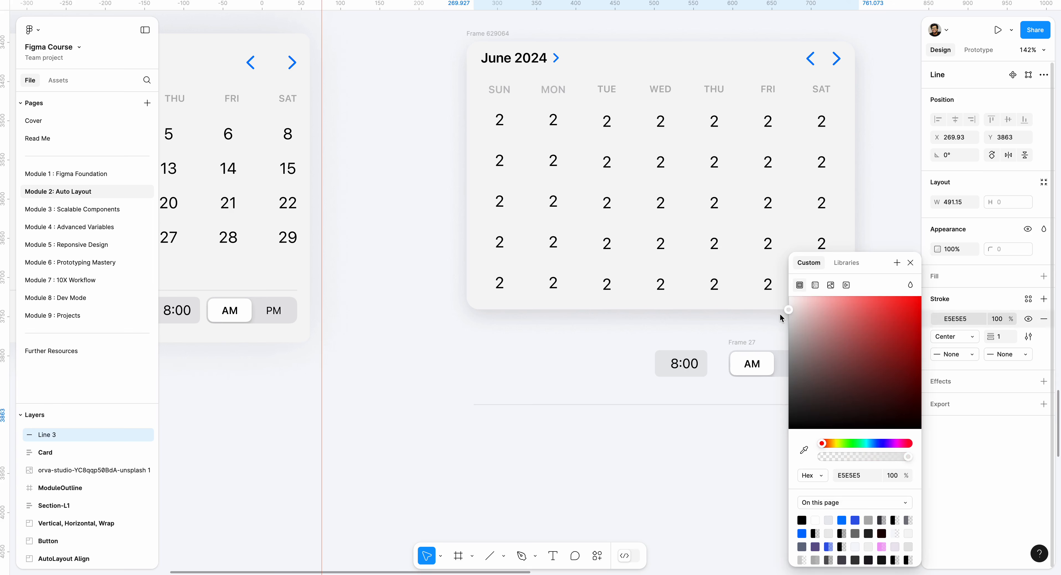
click(679, 447)
drag(684, 405, 847, 396)
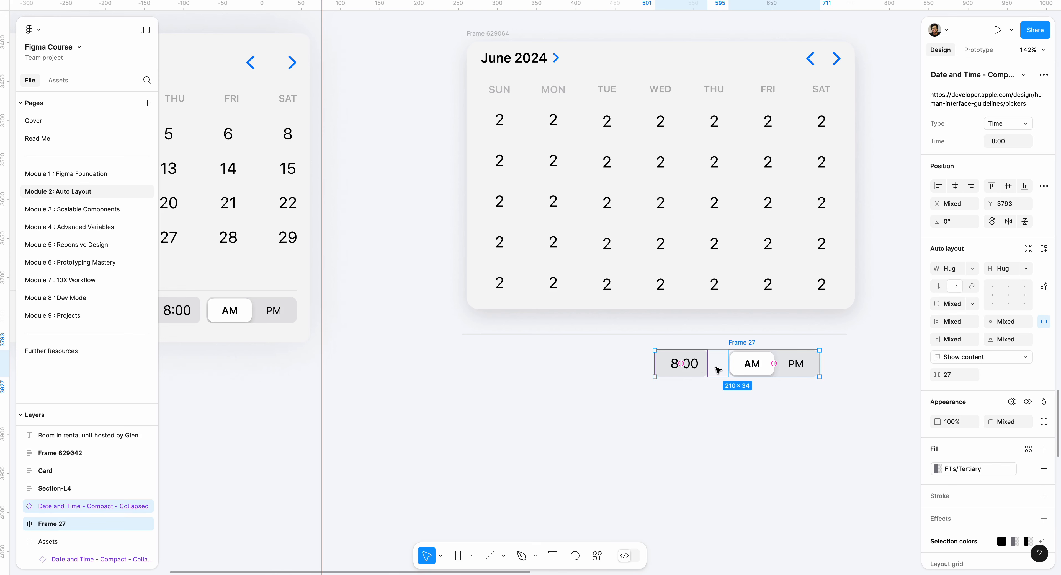
click(628, 363)
drag(437, 323, 879, 412)
key(shift+a)
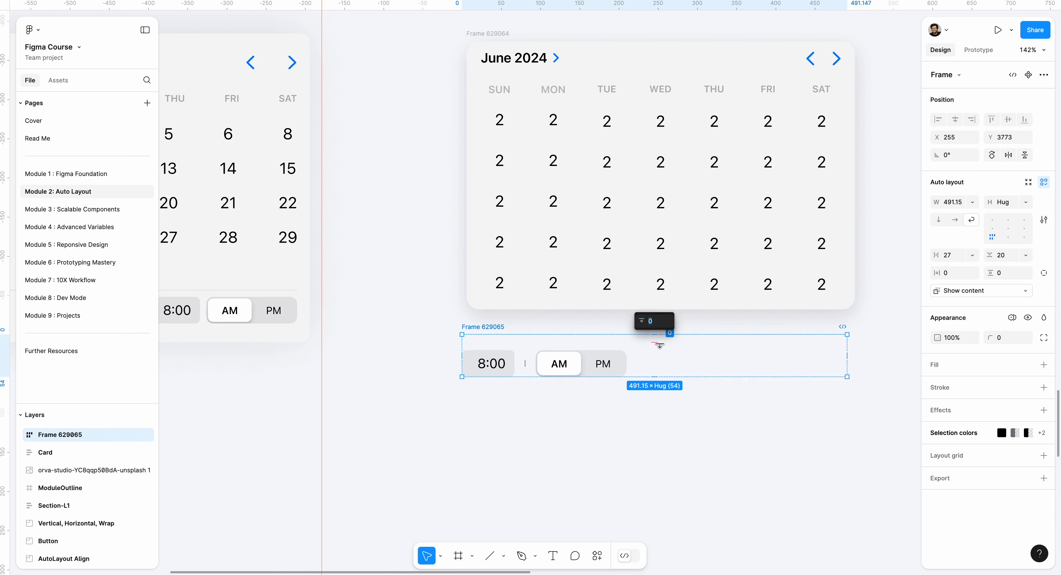
key(ctrl+z)
- Wrap the copied 8:00 time field and AM/PM toggle in a horizontal auto layout frame
click(667, 376)
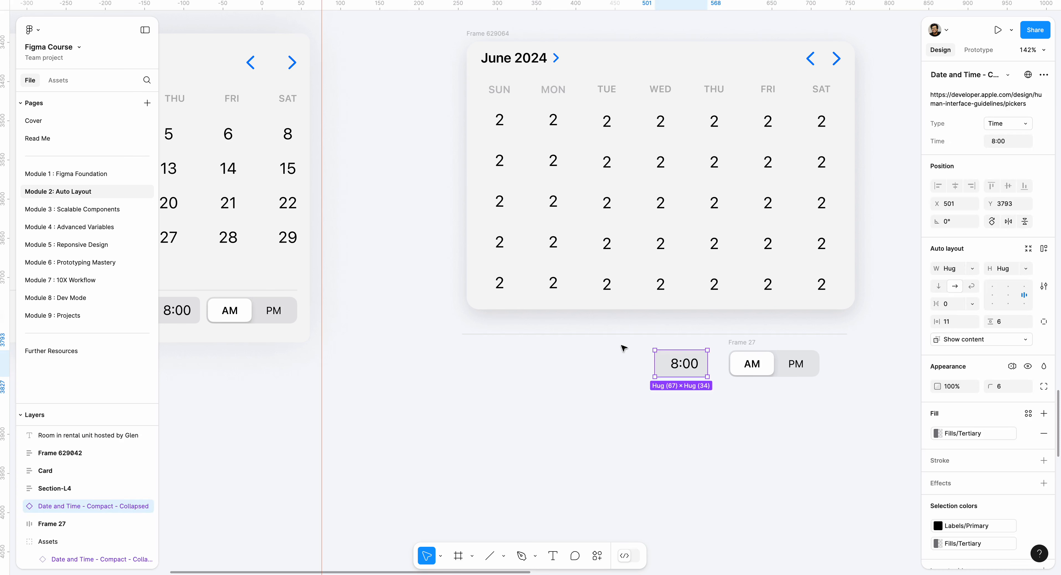
drag(625, 348, 865, 395)
key(shift+a)
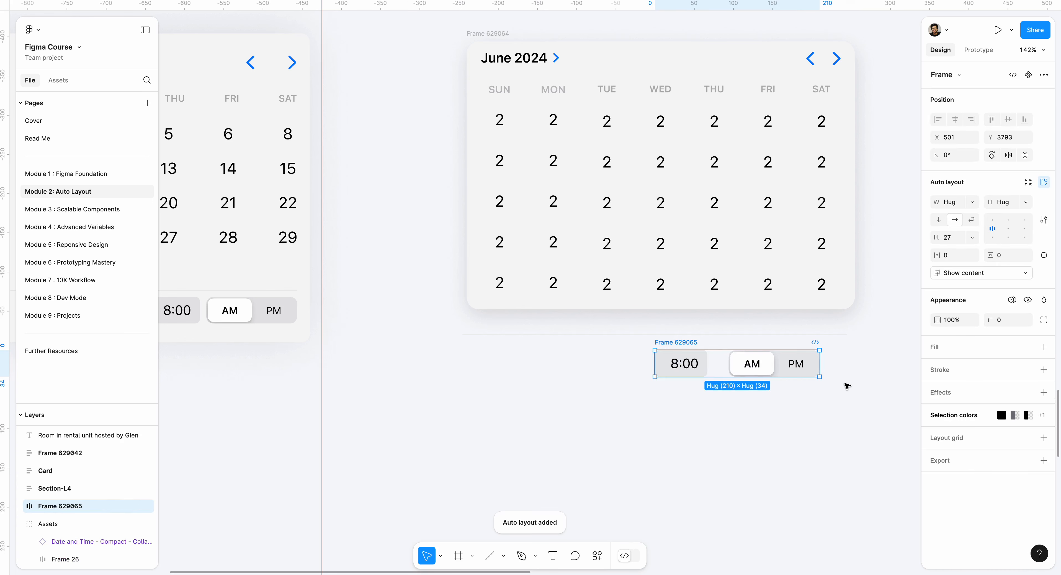
- Set the gap between the 8:00 field and the AM/PM toggle to 16 and shift their frame slightly below the divider
click(719, 366)
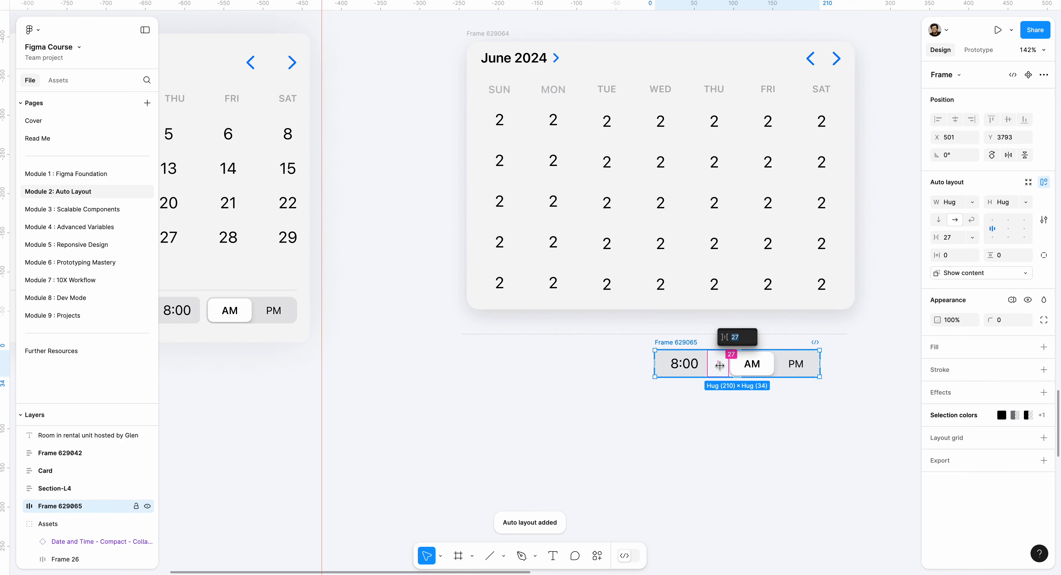
text(16)
key(Return)
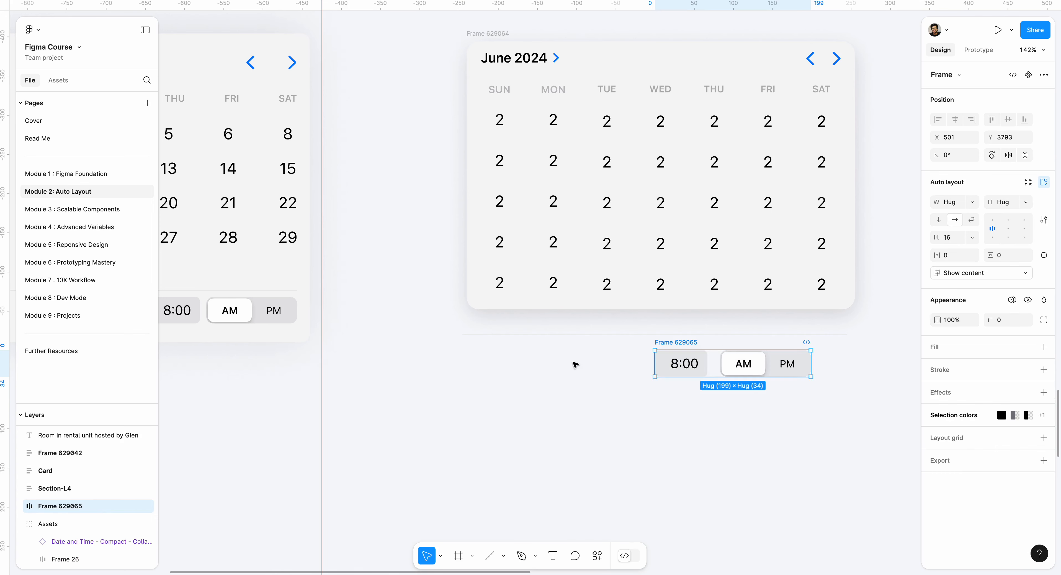
click(639, 348)
drag(671, 346, 677, 348)
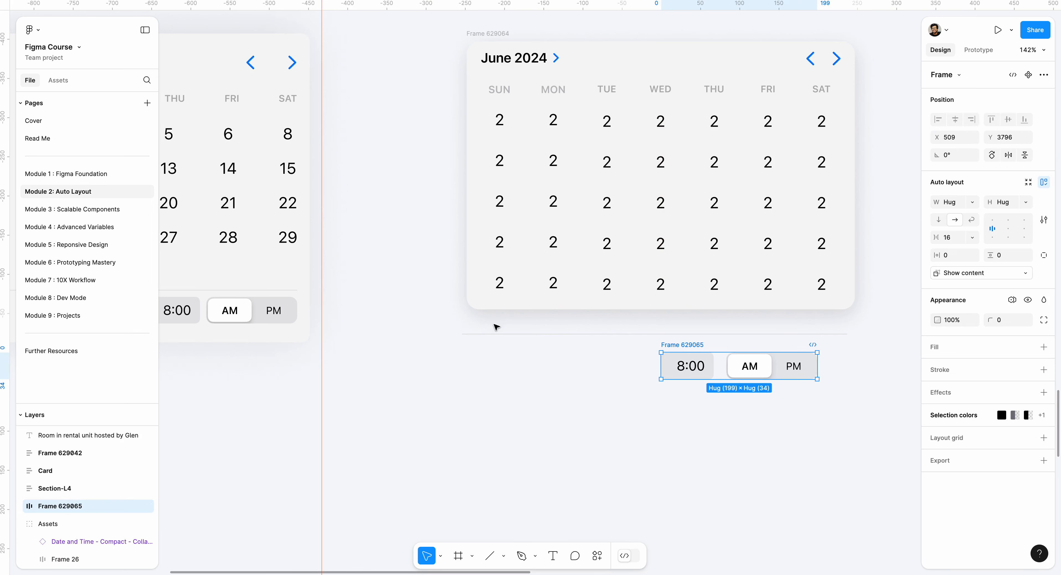
- Wrap the divider line and the time controls in a vertical auto layout frame and narrow it to 438 wide
drag(436, 322, 857, 417)
key(shift+a)
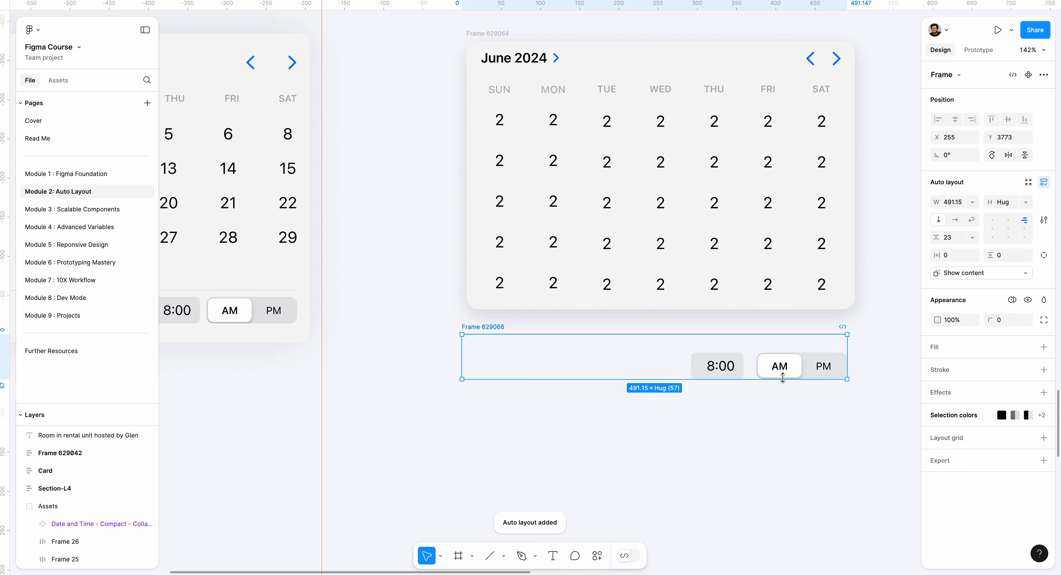
drag(846, 352, 805, 352)
- Move the divider and time frame into the calendar card below the date rows and set its width to Fill container
click(457, 384)
drag(490, 334, 531, 309)
click(972, 202)
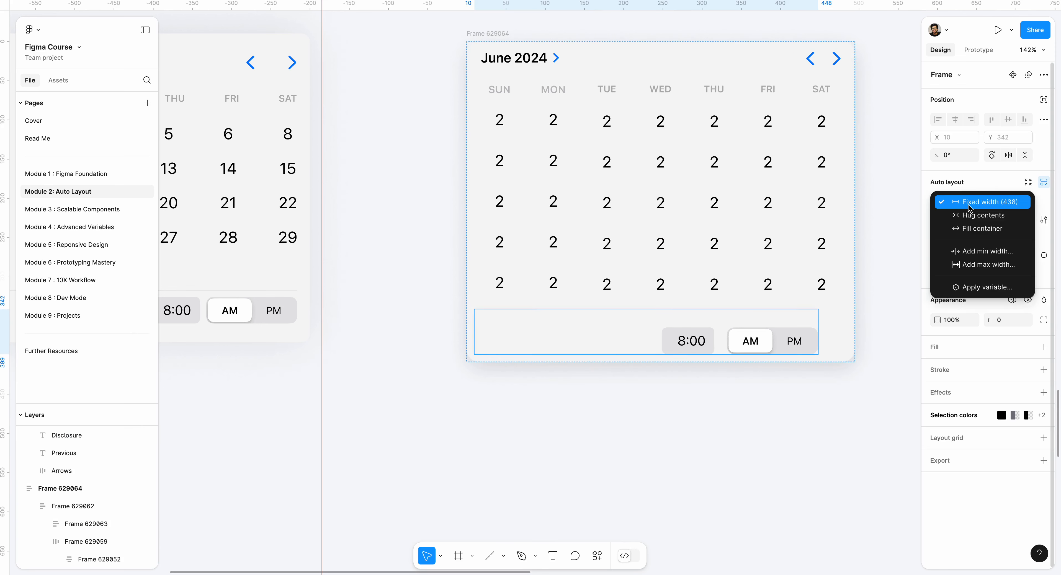
click(971, 223)
click(787, 419)
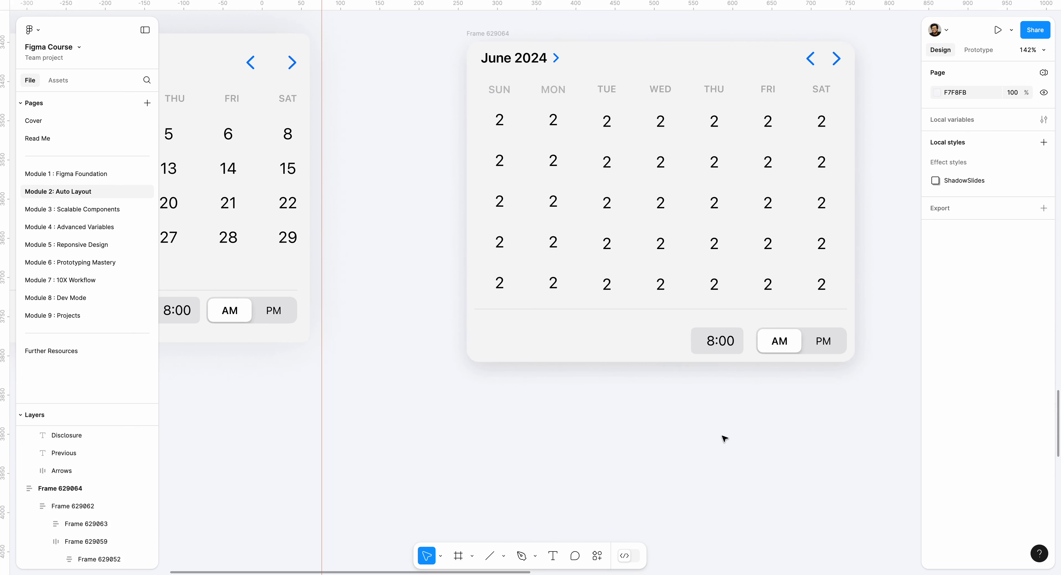
- Set the vertical gap between the divider line and the time controls to 16
scroll(740, 408, up, 2)
scroll(740, 408, right, 1)
click(711, 394)
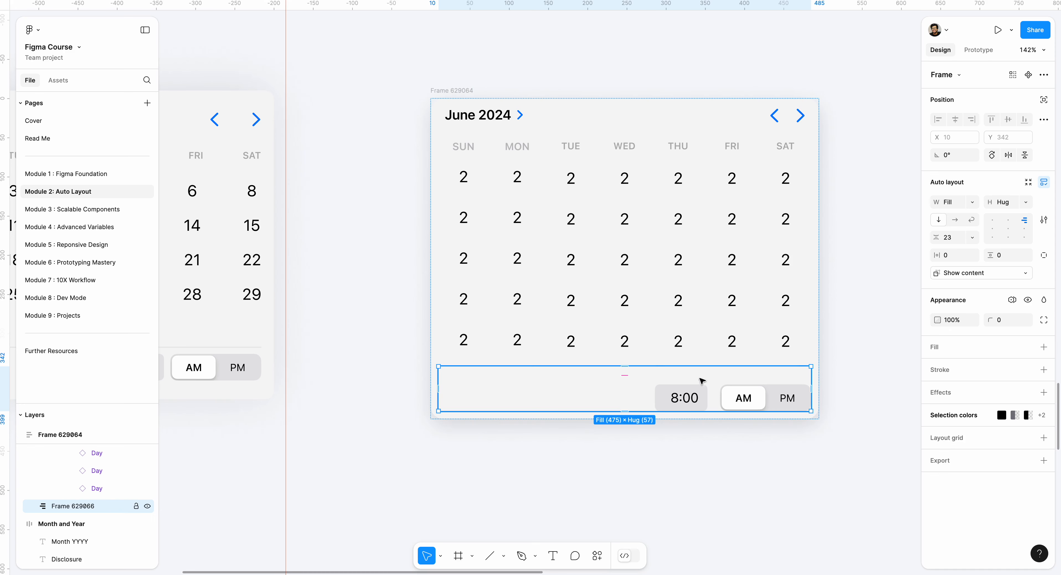
click(625, 376)
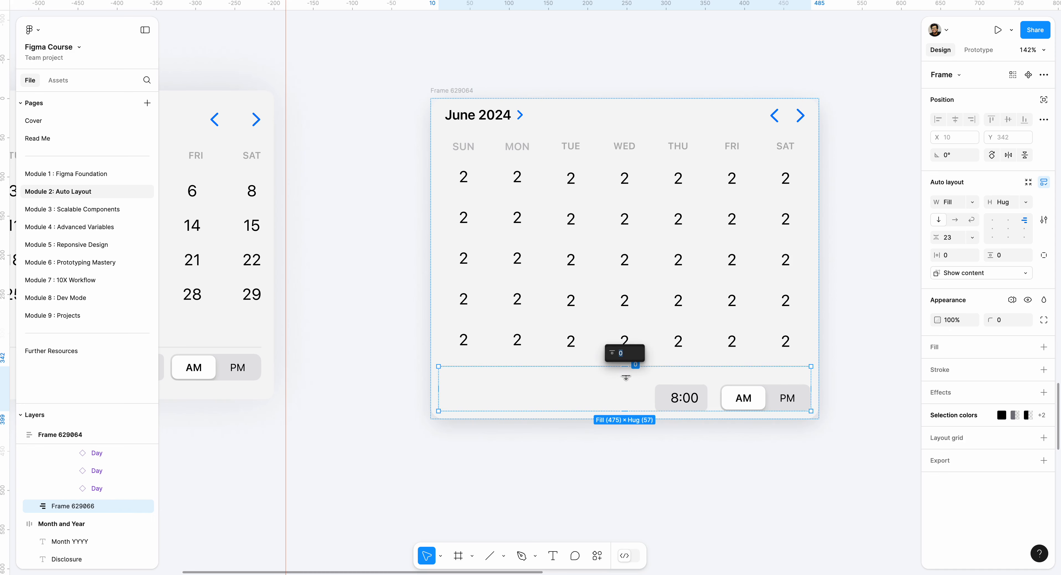
click(625, 379)
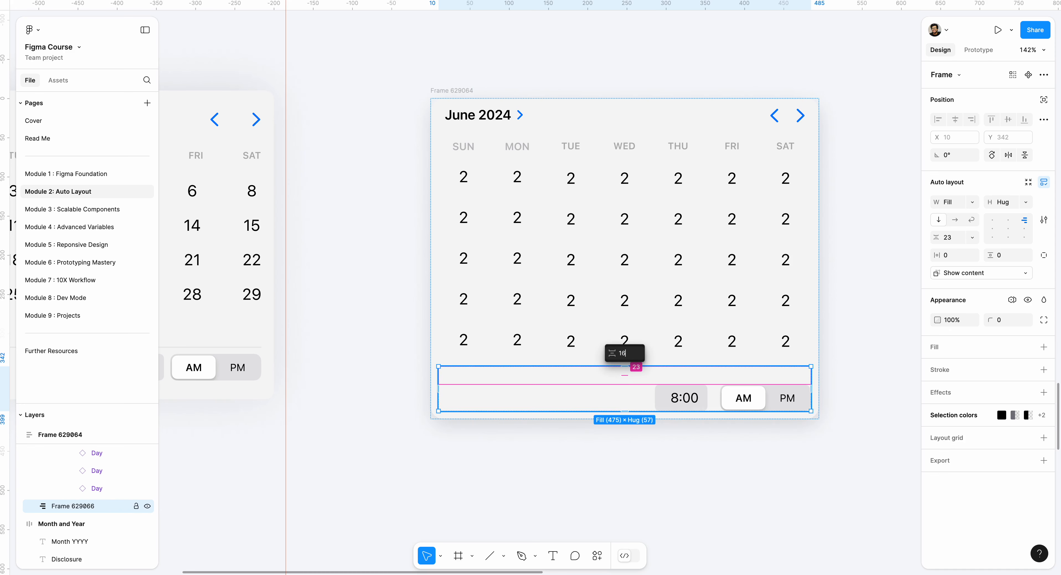
text(16)
key(Return)
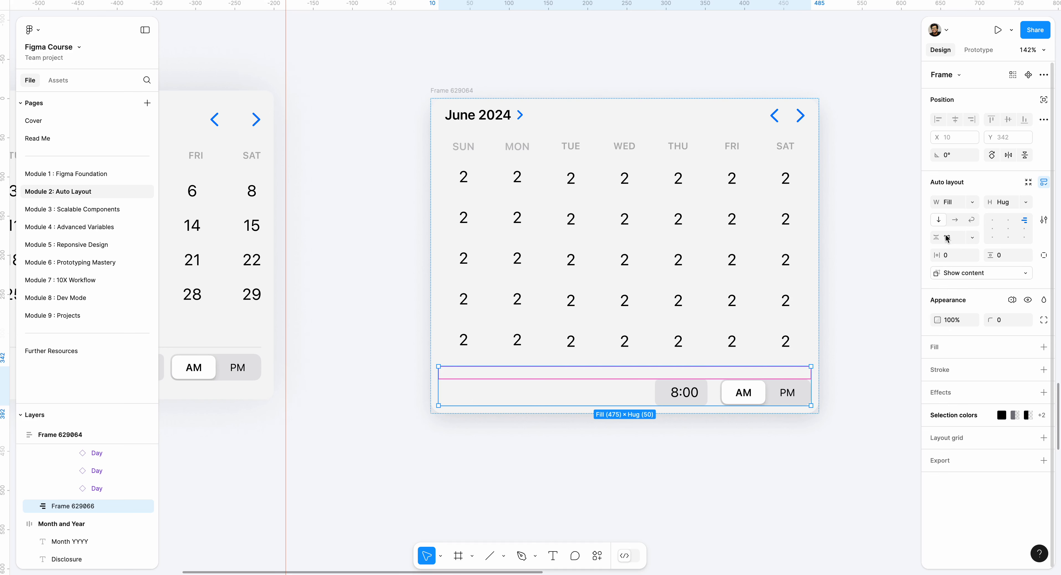
- Align the contents of the divider and time frame to the right, centred vertically
drag(989, 255, 990, 257)
key(super+z)
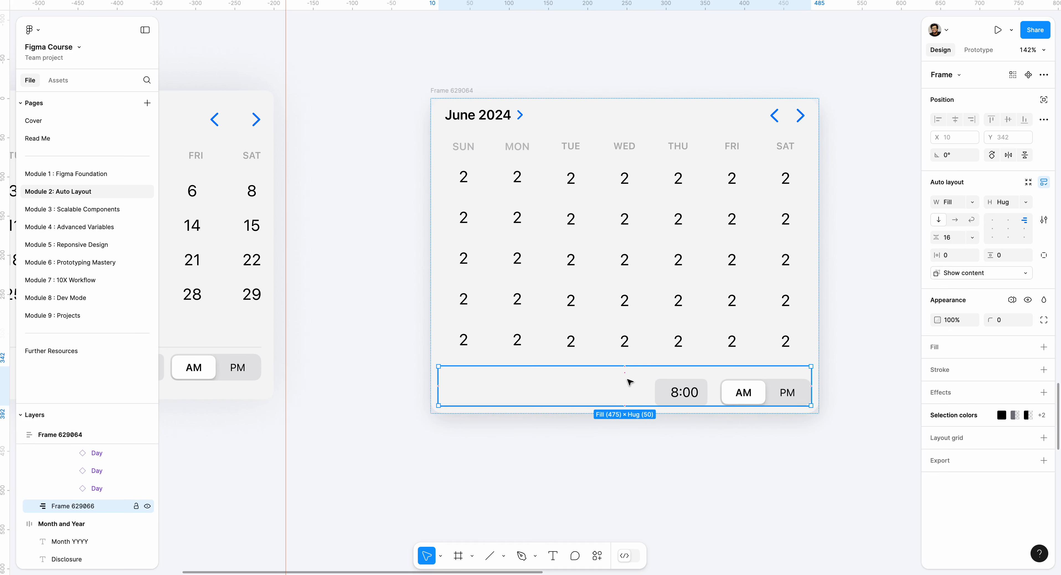
click(1007, 229)
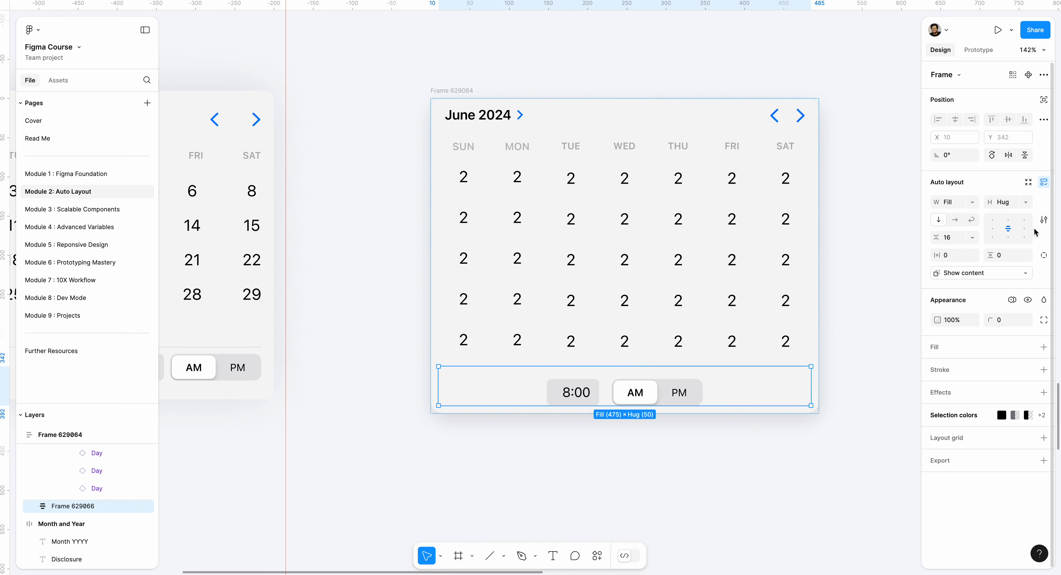
click(1023, 229)
click(763, 469)
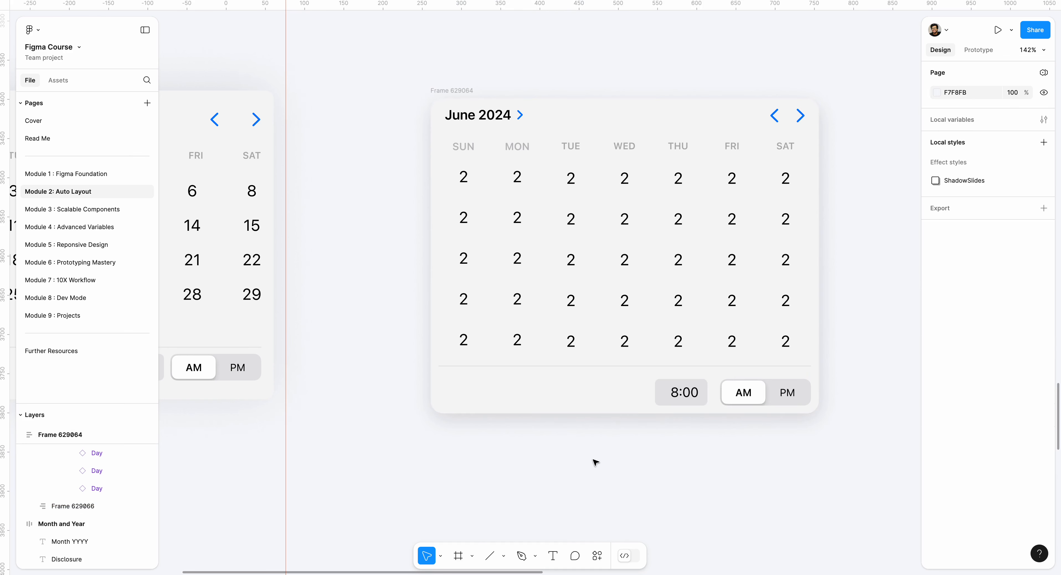
click(611, 394)
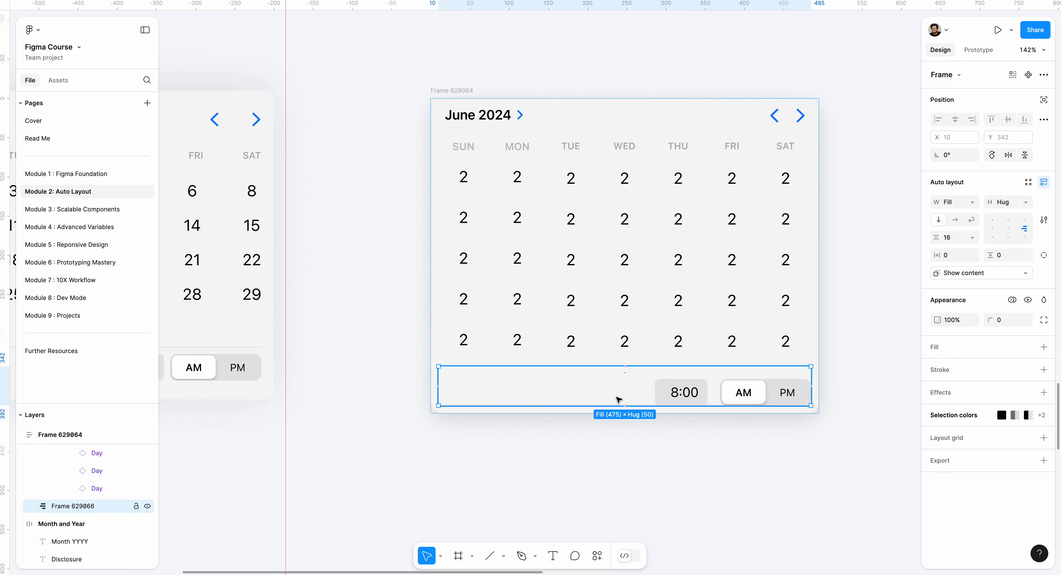
click(620, 414)
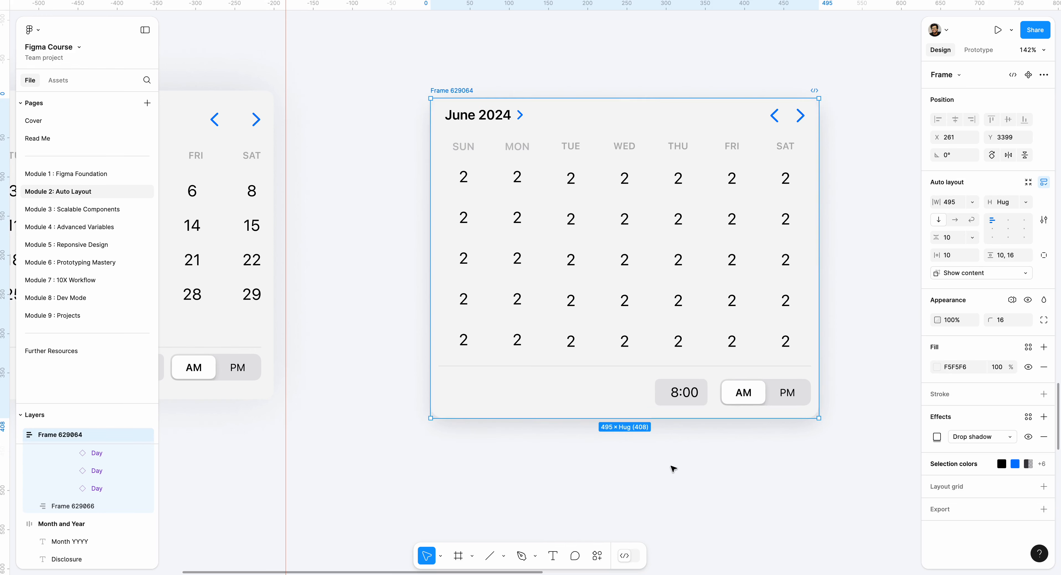
click(671, 456)
click(624, 104)
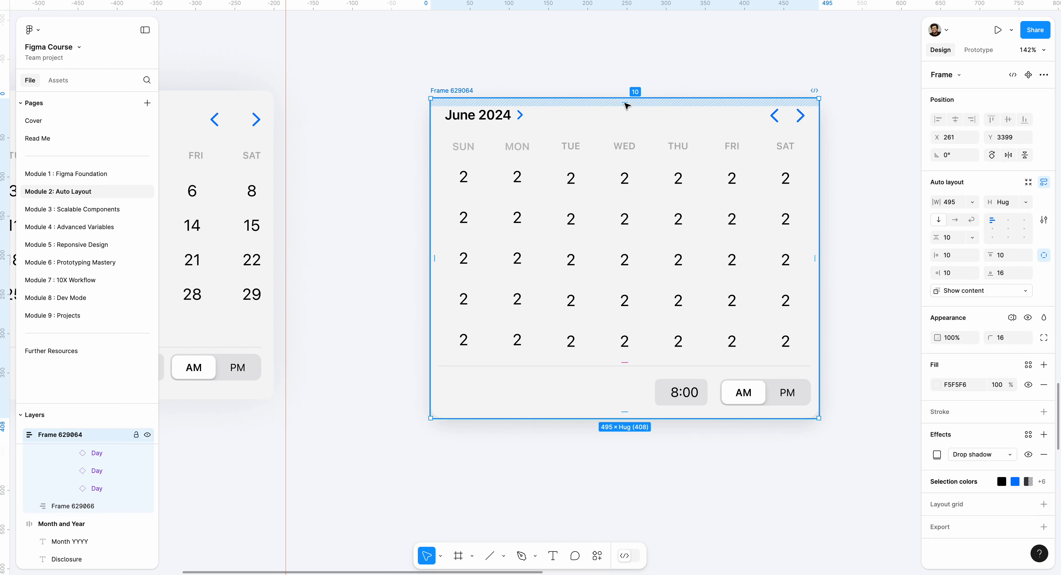
key(1)
key(6)
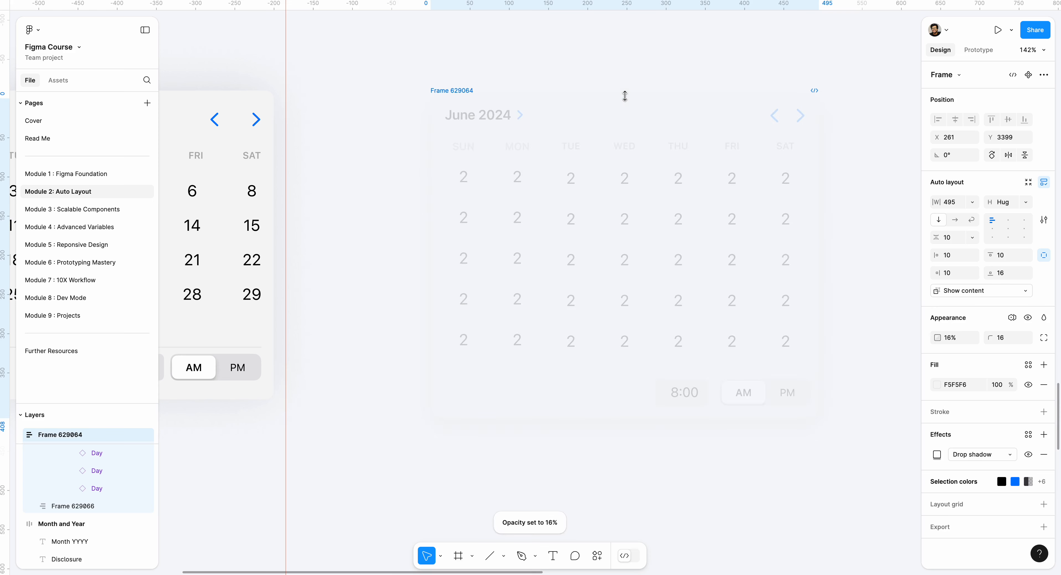
key(Return)
key(Escape)
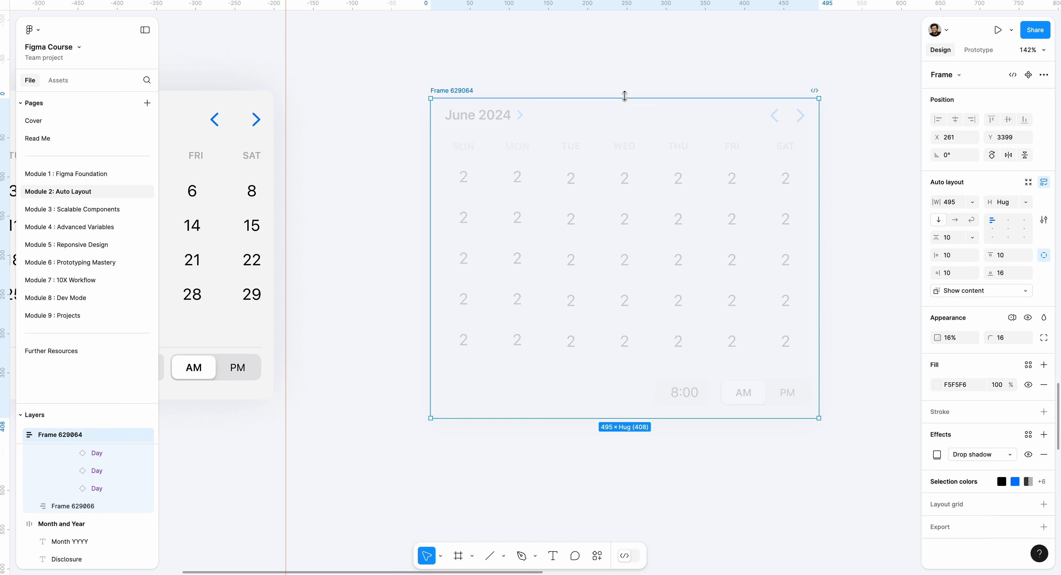
key(0)
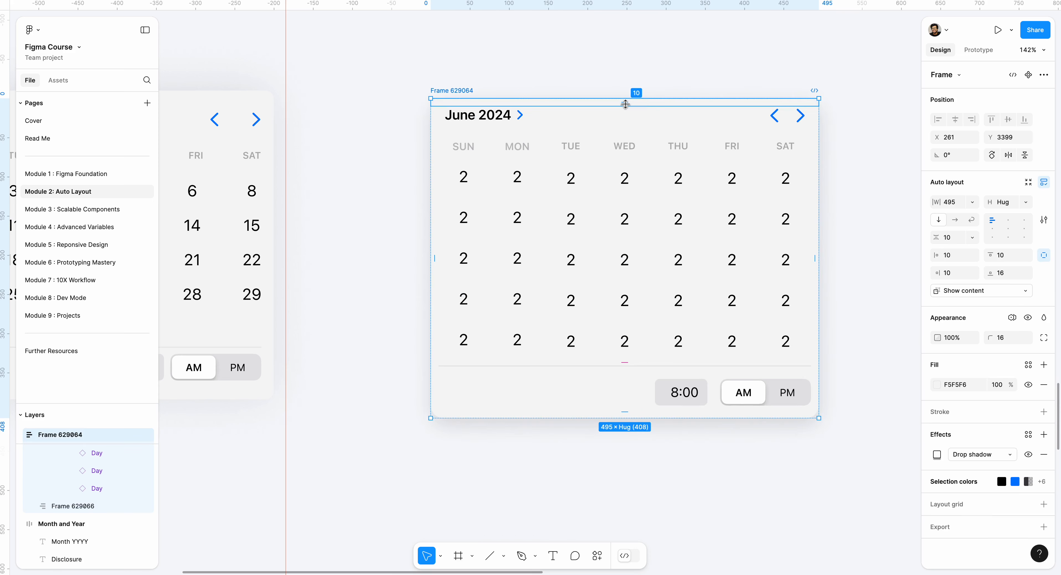
- Set the calendar card's top padding to 16
click(625, 103)
text(16)
key(Return)
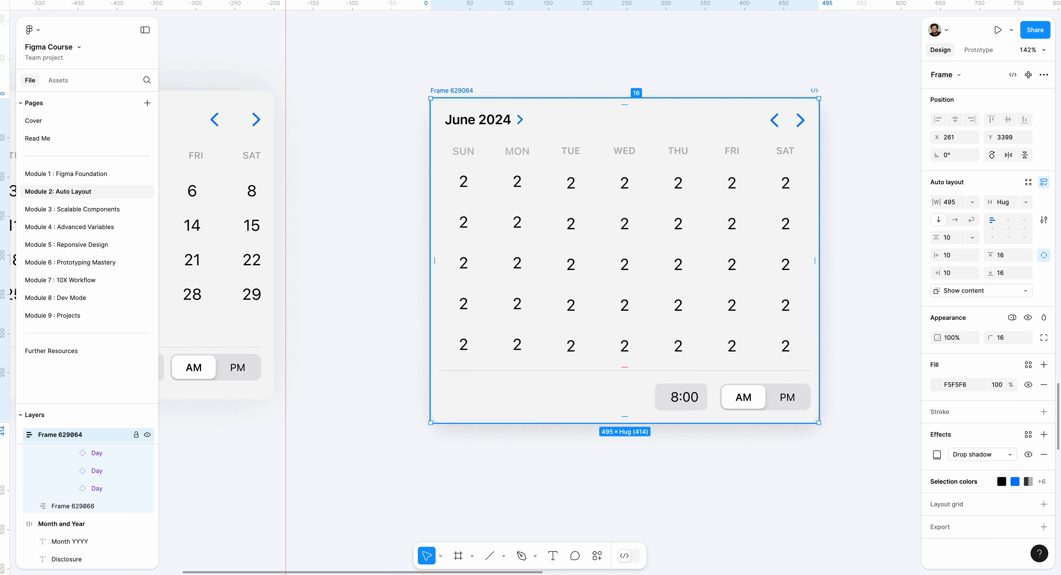
click(735, 502)
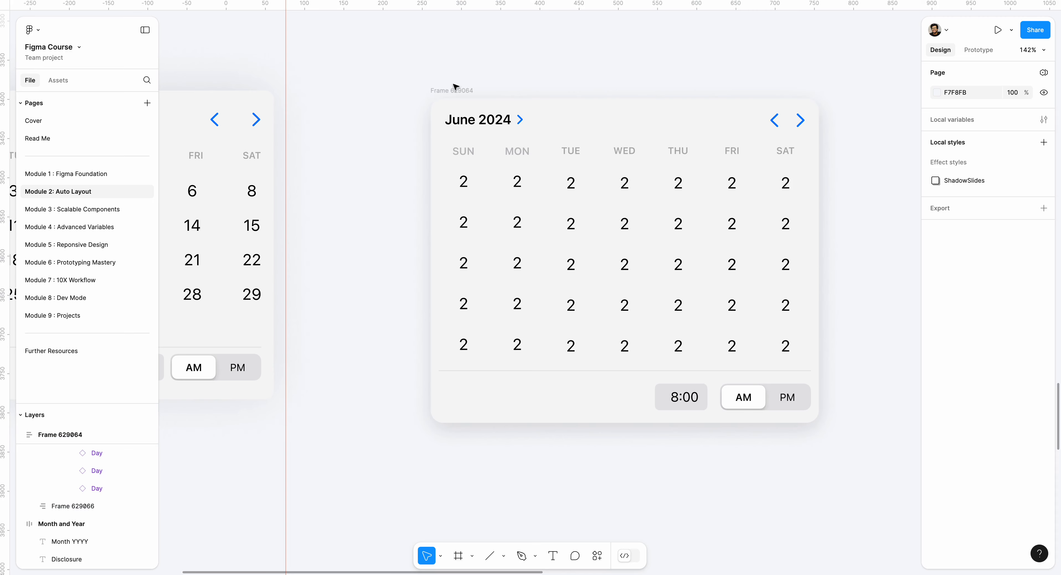
- Move the calendar card slightly and rename its frame as Calendar
drag(455, 86, 469, 88)
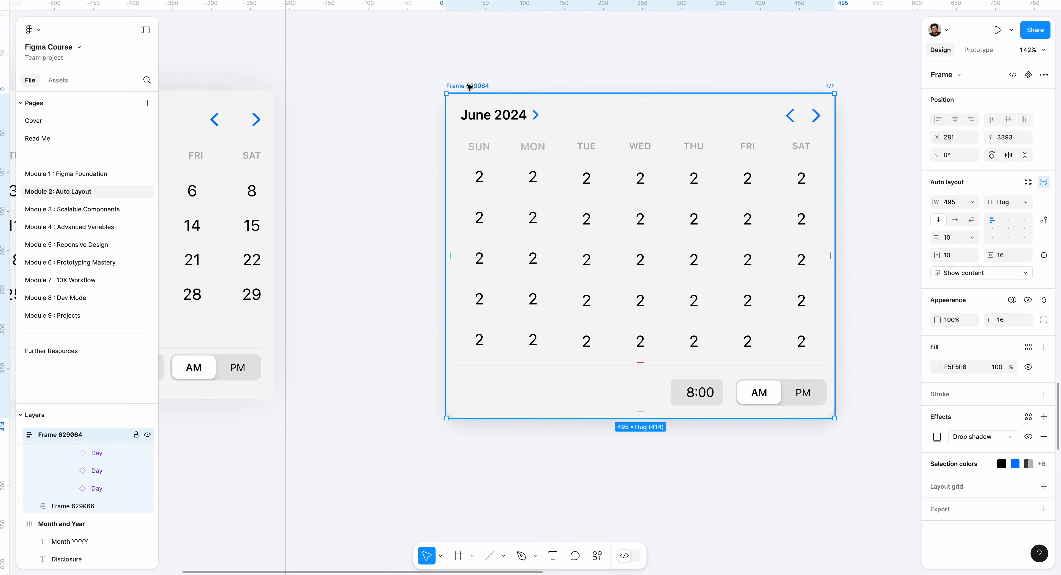
double_click(470, 87)
scroll(465, 76, down, 5)
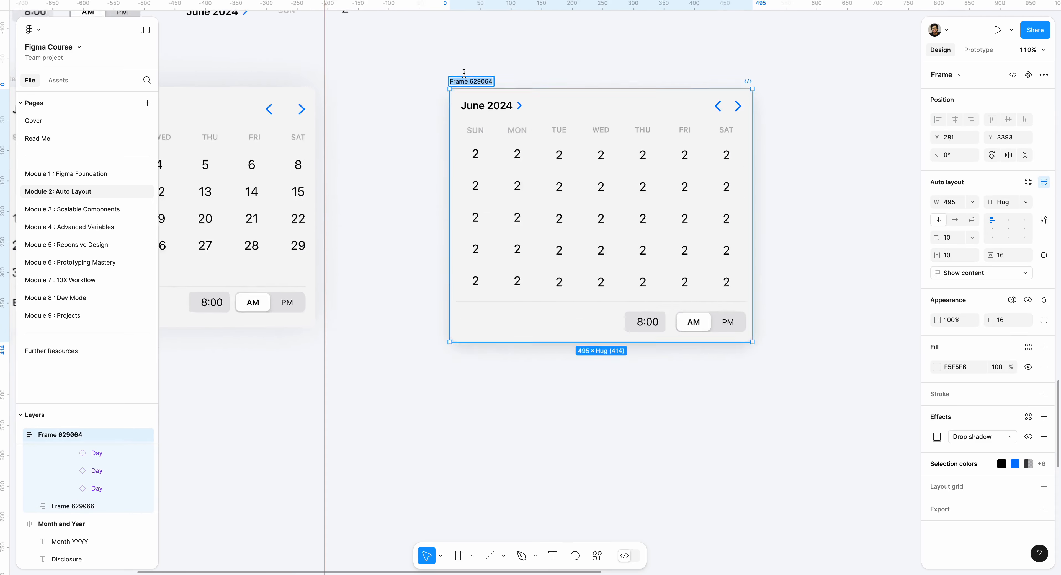
text(Ca)
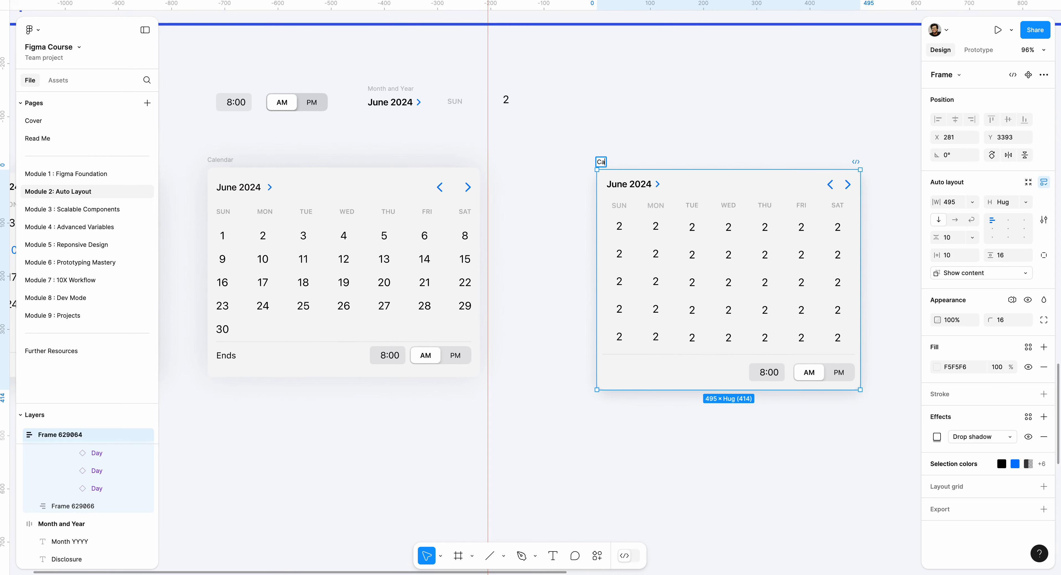
text(lew)
key(Return)
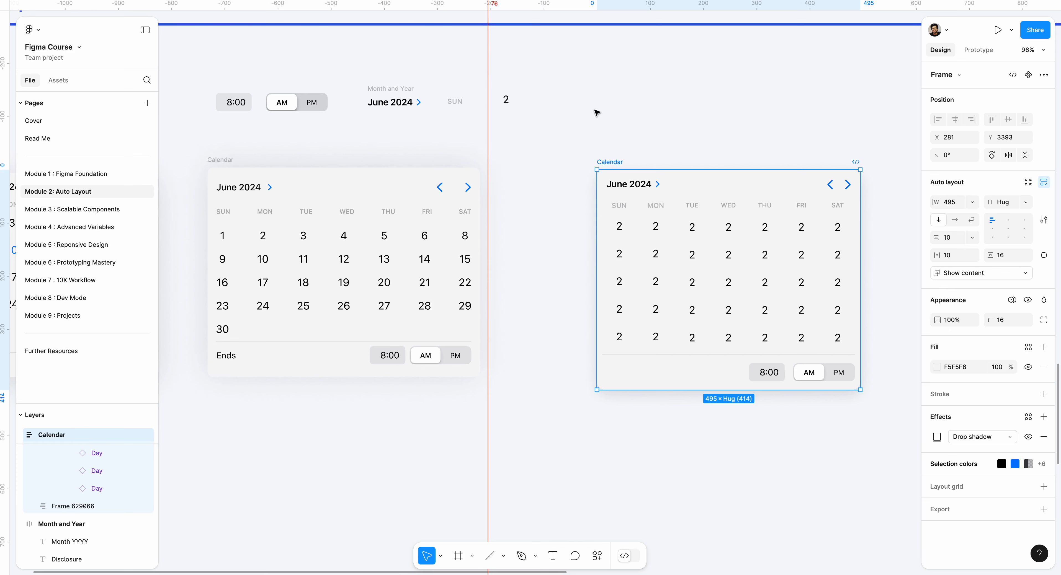
click(595, 124)
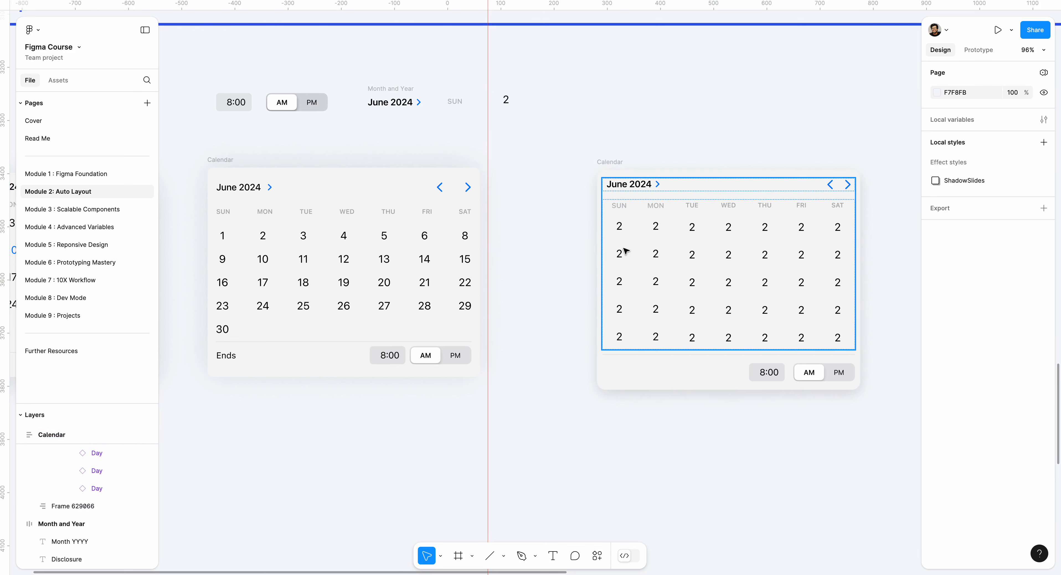
- Resize the rebuilt Calendar card to 483 wide to test its responsive columns
click(623, 169)
drag(772, 275, 851, 254)
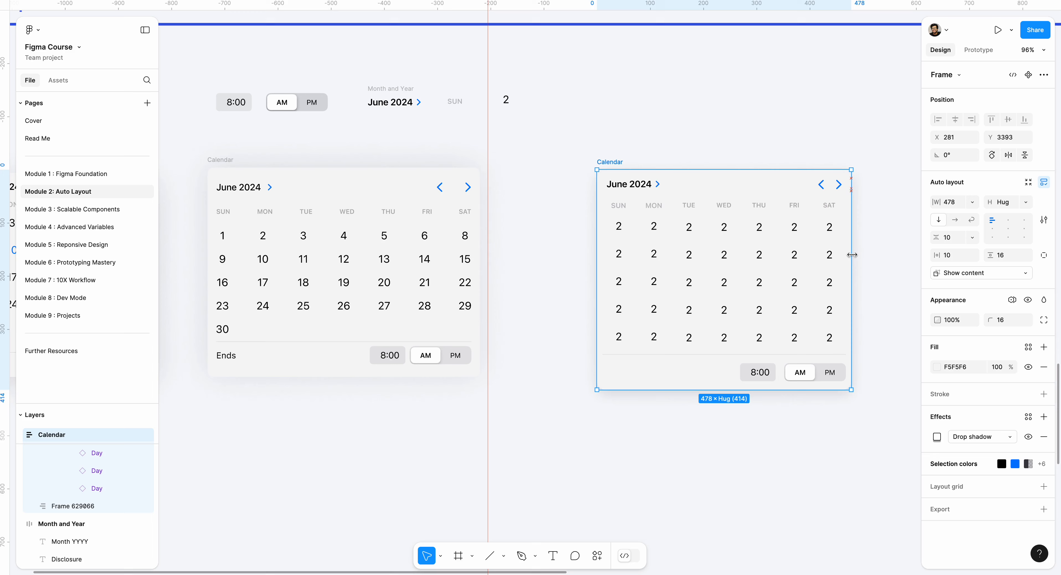
click(763, 134)
- Examine the Tracker Table design in the Project 5 section and compare the calendars in the Level 4 section
scroll(769, 135, right, 10)
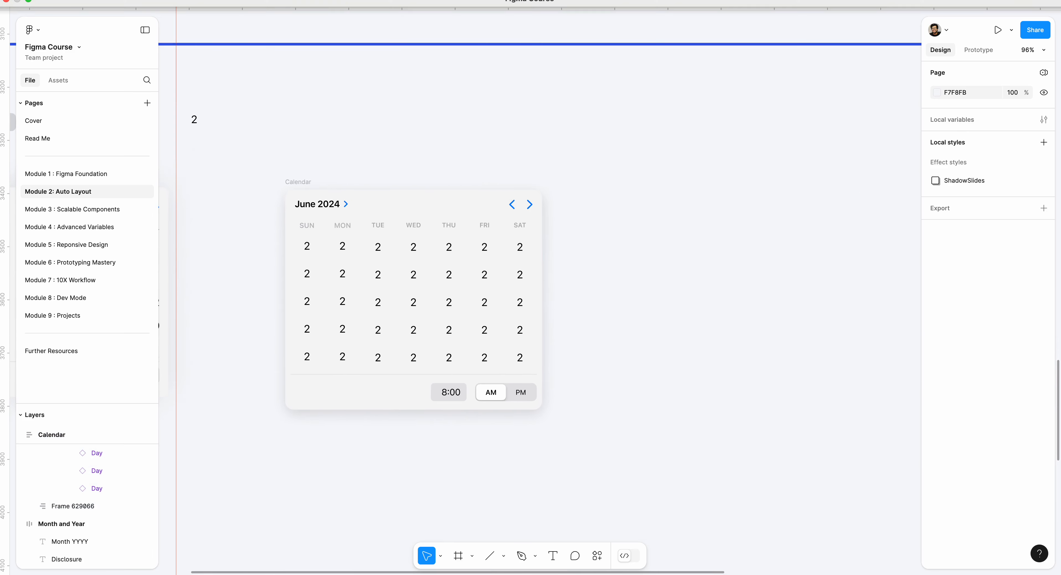
drag(396, 104, 489, 123)
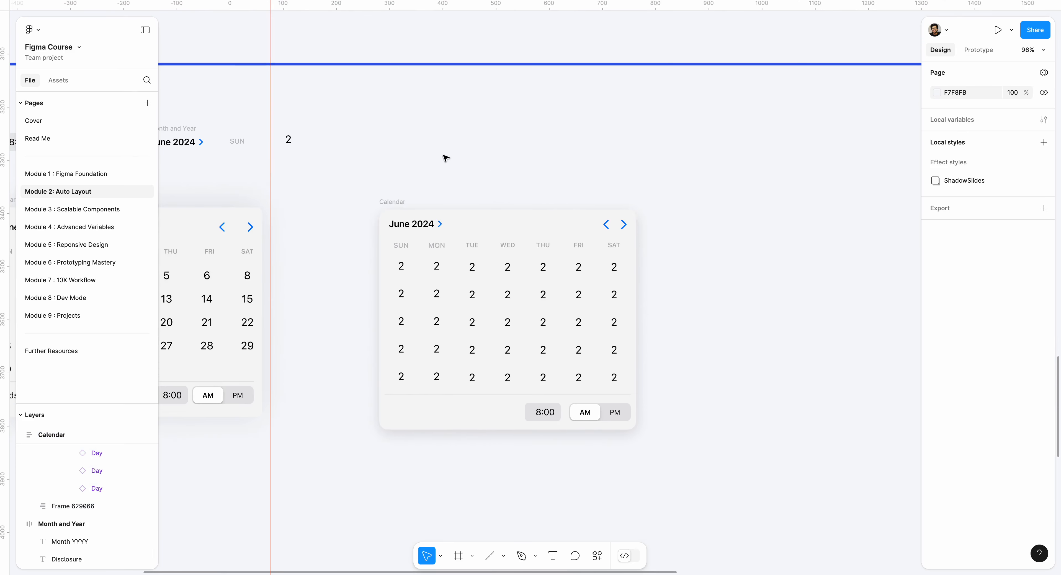
scroll(439, 156, down, 5)
scroll(440, 157, down, 10)
scroll(480, 244, down, 5)
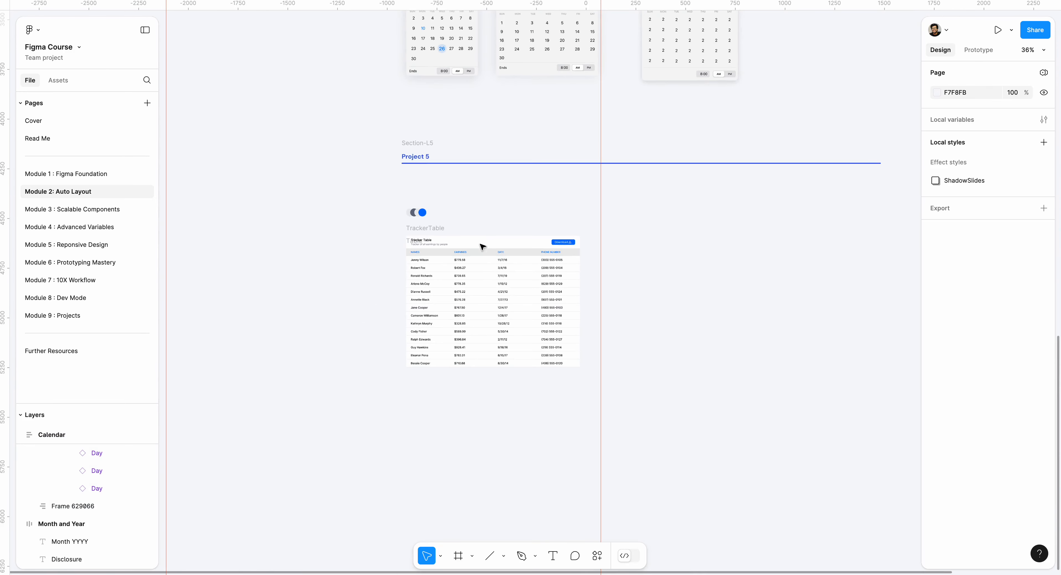
scroll(496, 294, up, 8)
scroll(494, 280, down, 5)
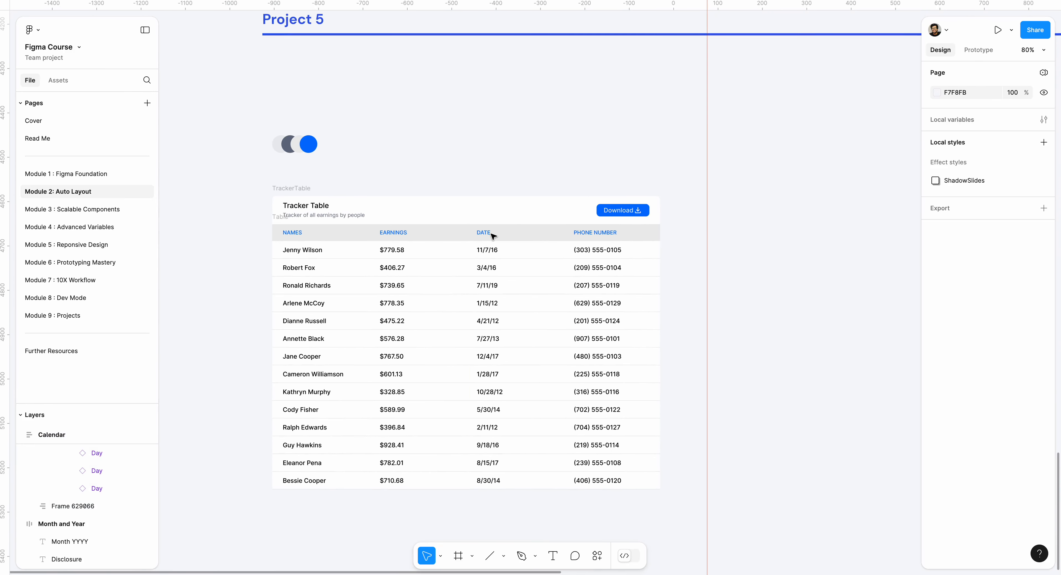
scroll(492, 235, up, 10)
scroll(492, 236, right, 5)
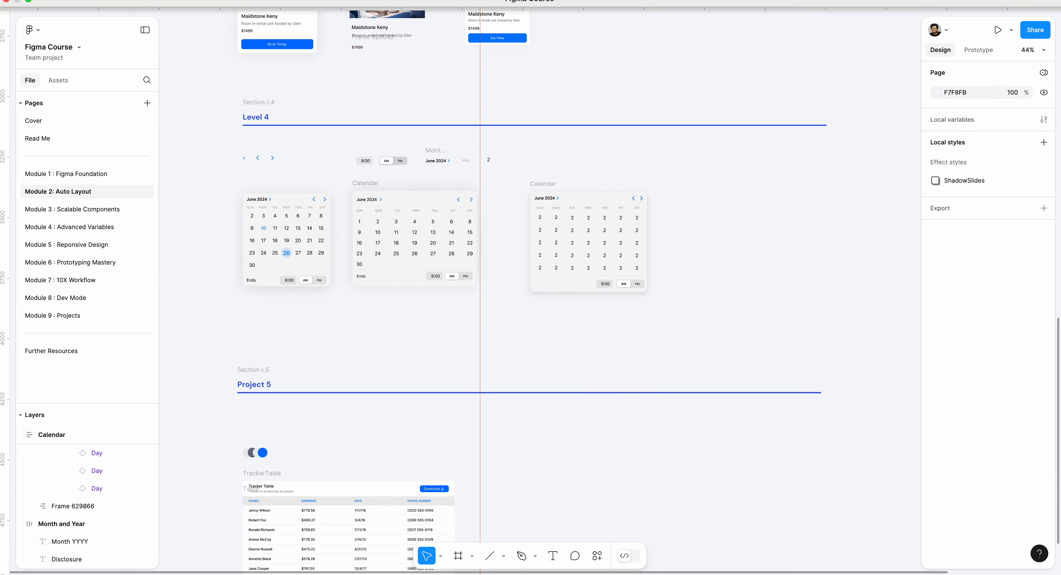